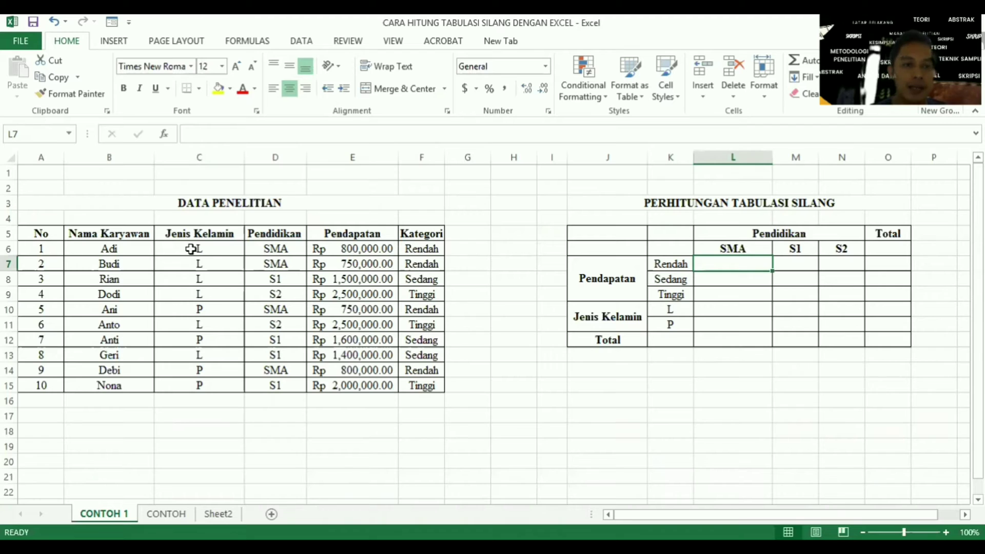
- Highlight the research data table and the cross-tab's Pendidikan, Pendapatan and Jenis Kelamin parts
mouse_move(48, 227)
left_mouse_down()
mouse_move(434, 310)
mouse_move(304, 395)
left_mouse_up()
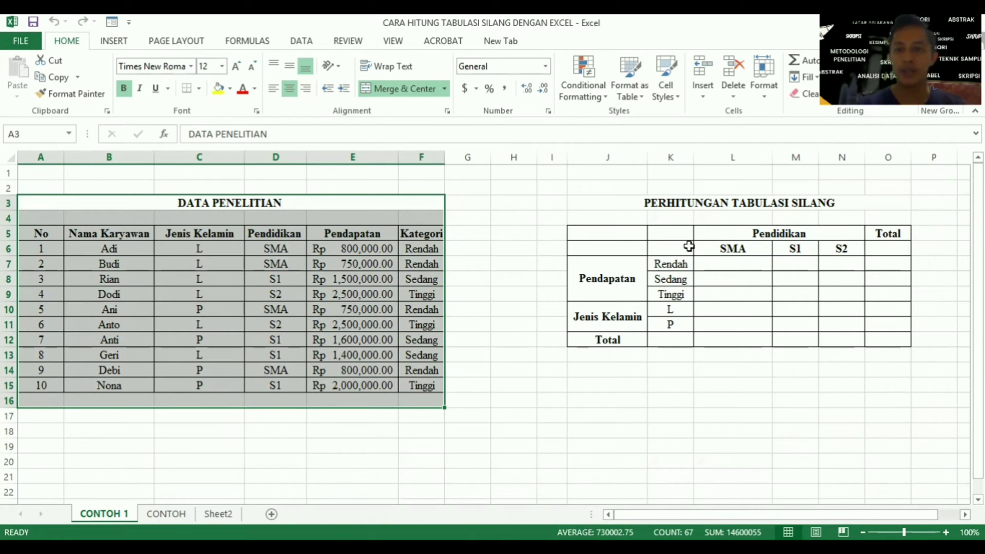
left_click_drag(670, 208, 712, 340)
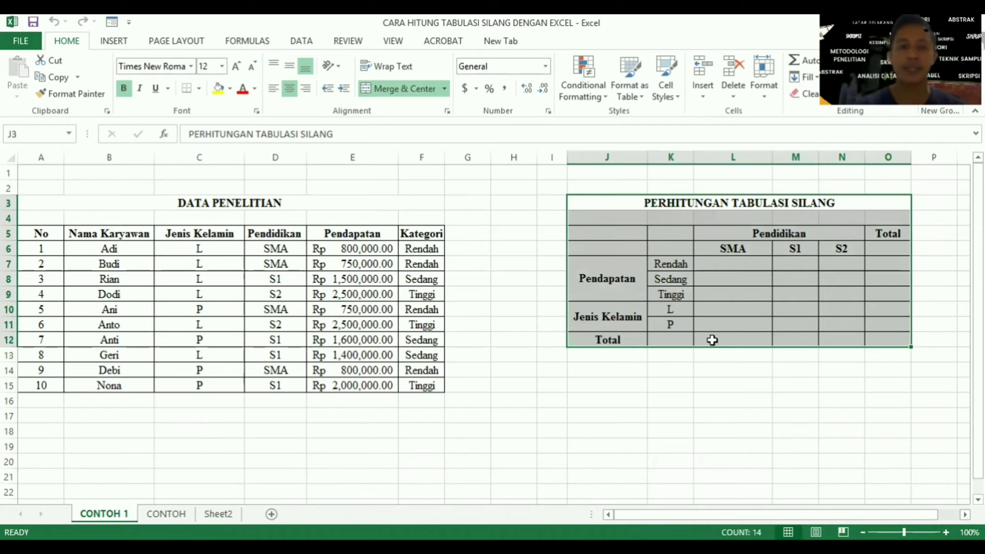
left_click(789, 236)
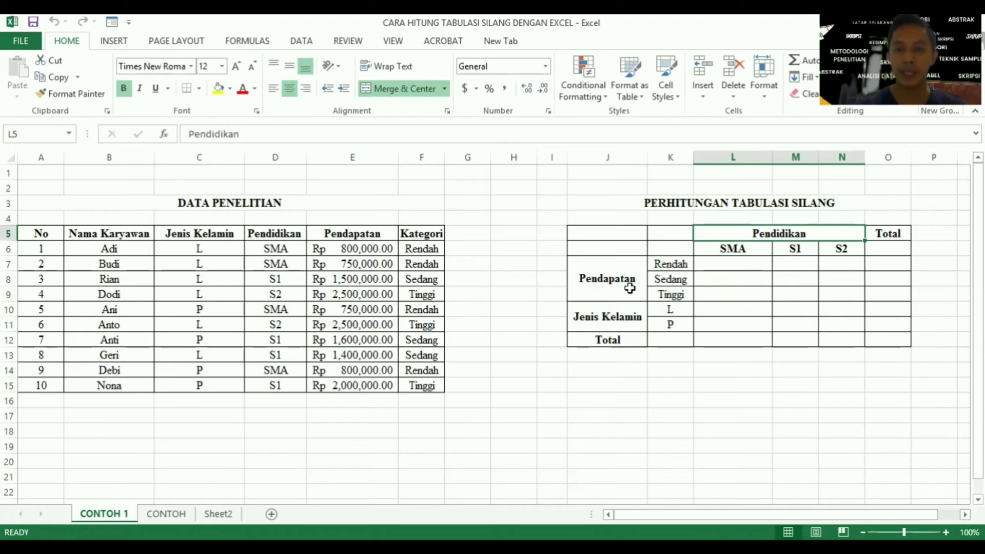
left_click(609, 282)
left_click(610, 321)
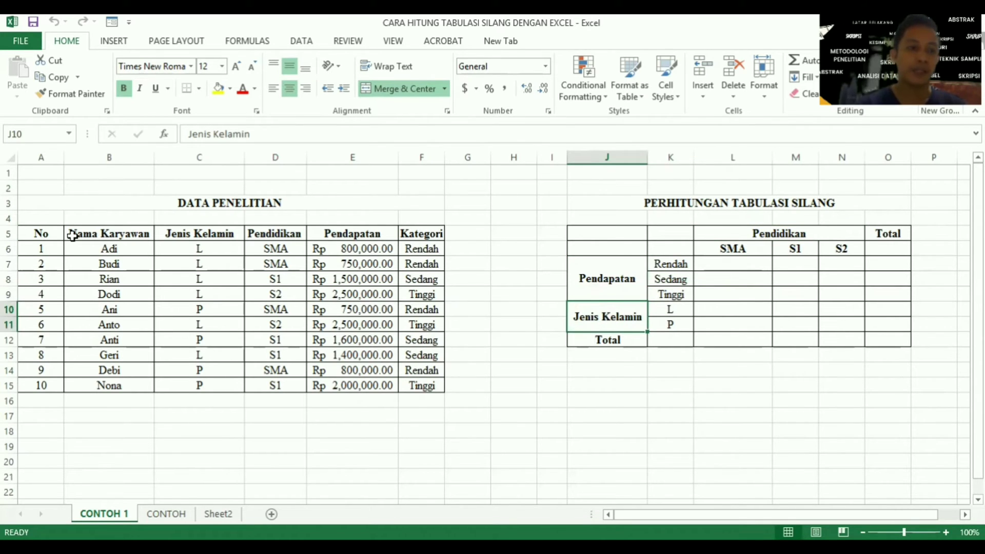
left_click_drag(56, 235, 413, 307)
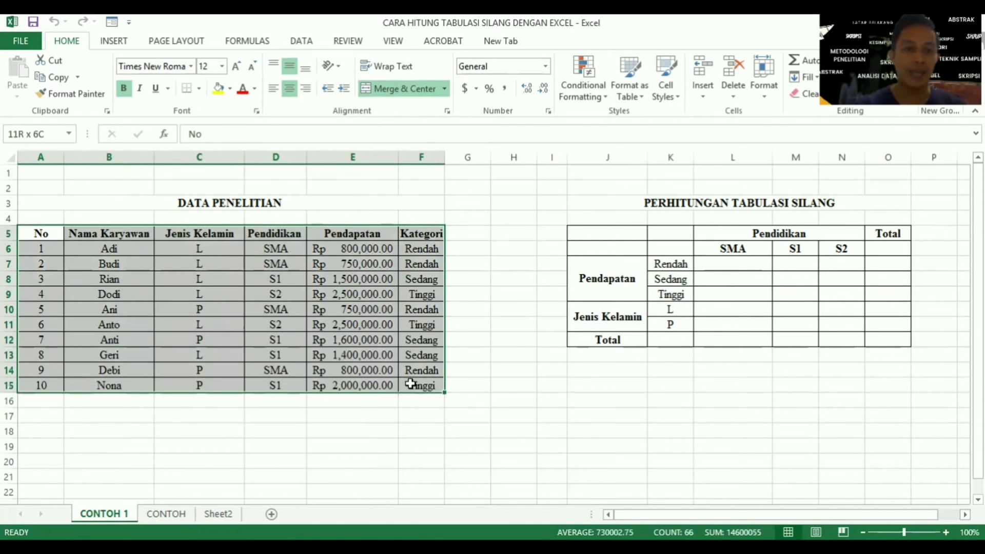
left_click_drag(412, 307, 410, 386)
left_click(51, 234)
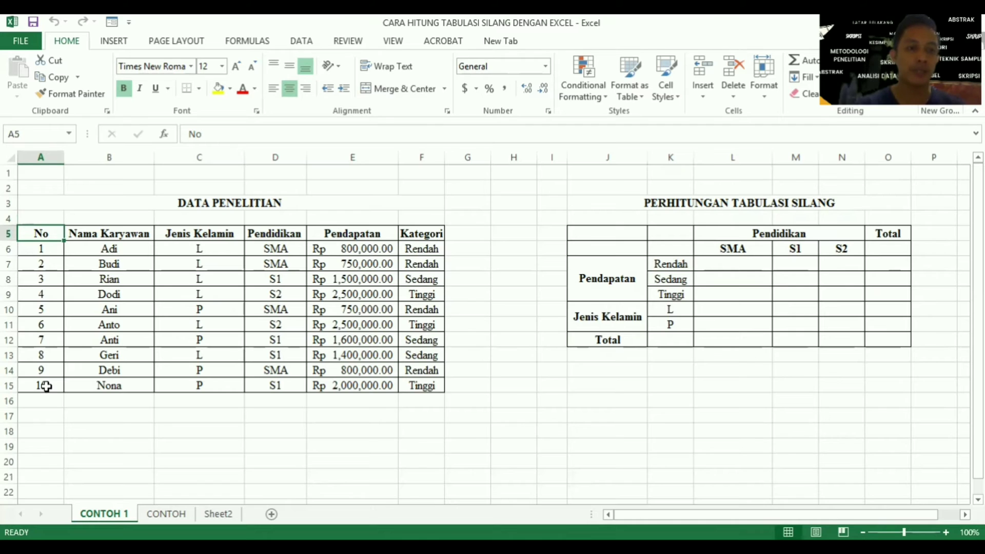
- Point out the Nama Karyawan, Jenis Kelamin, Pendidikan, Pendapatan and Kategori columns and sample SMA/S2 entries
left_click(120, 240)
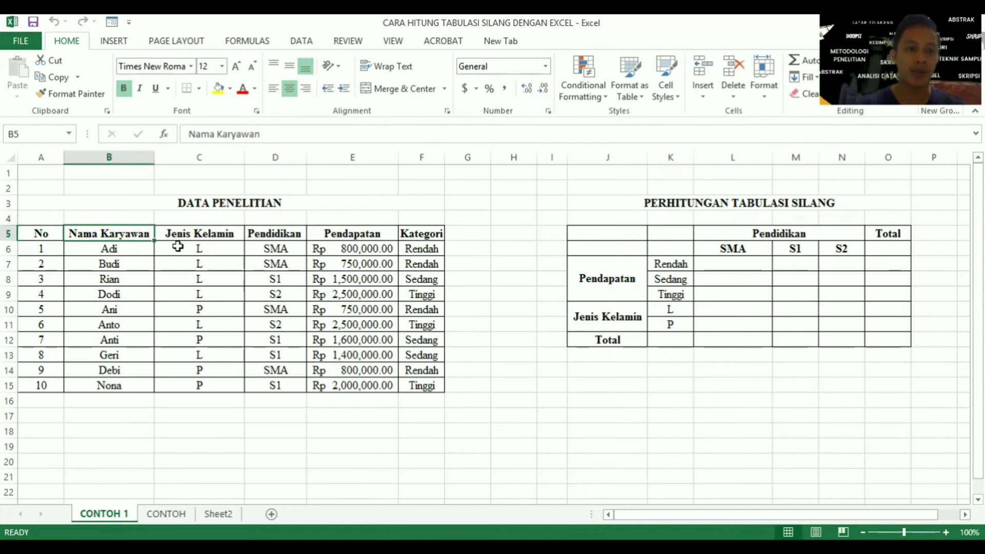
left_click(195, 236)
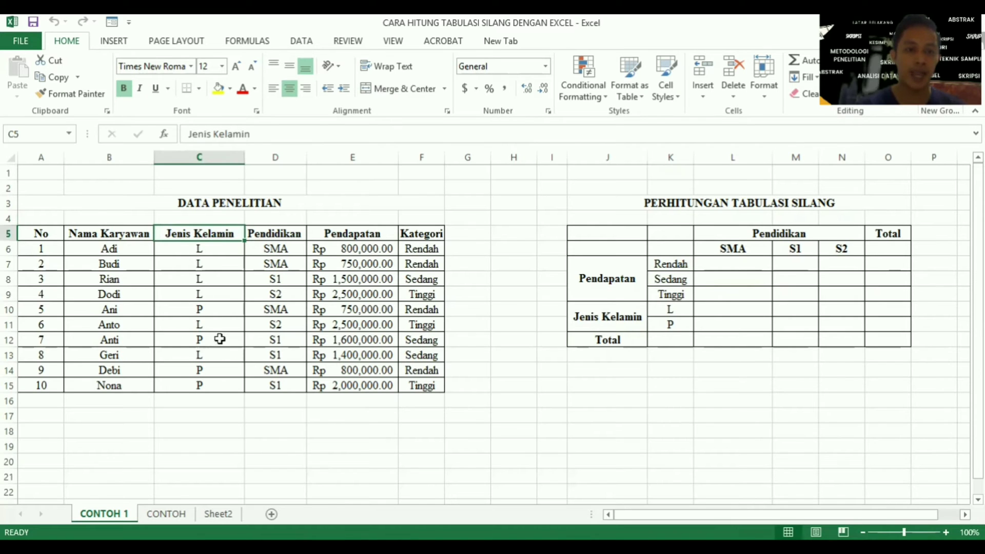
left_click(295, 235)
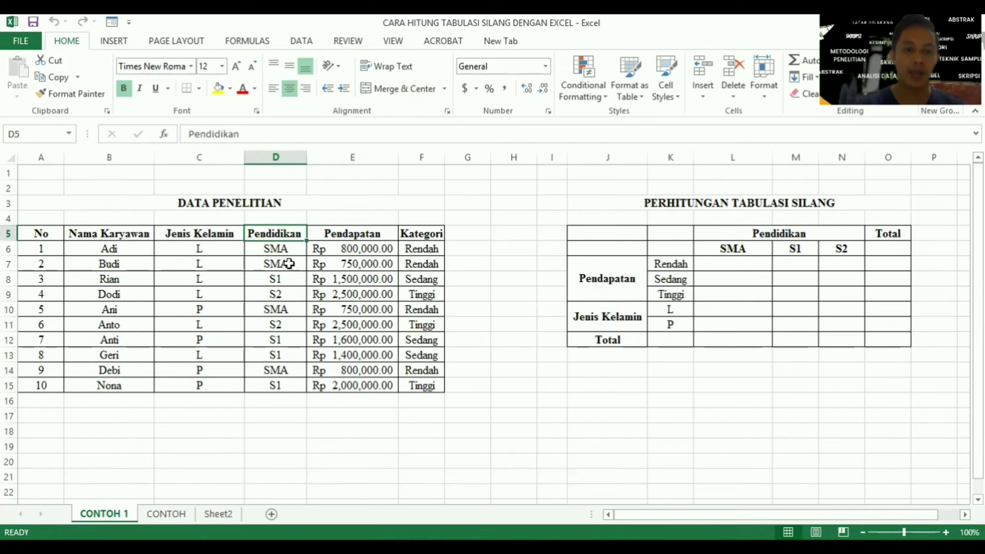
left_click(285, 263)
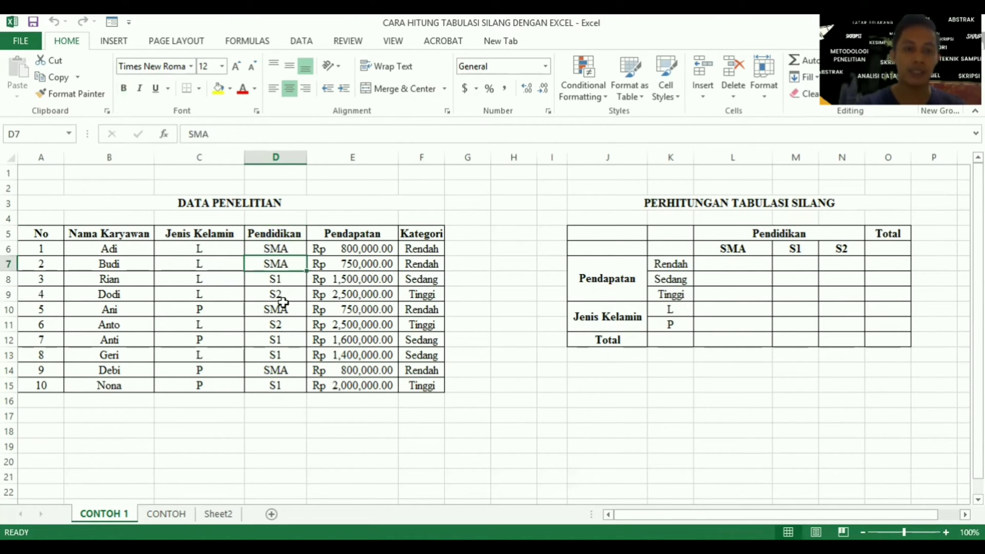
left_click(284, 308)
left_click(280, 327)
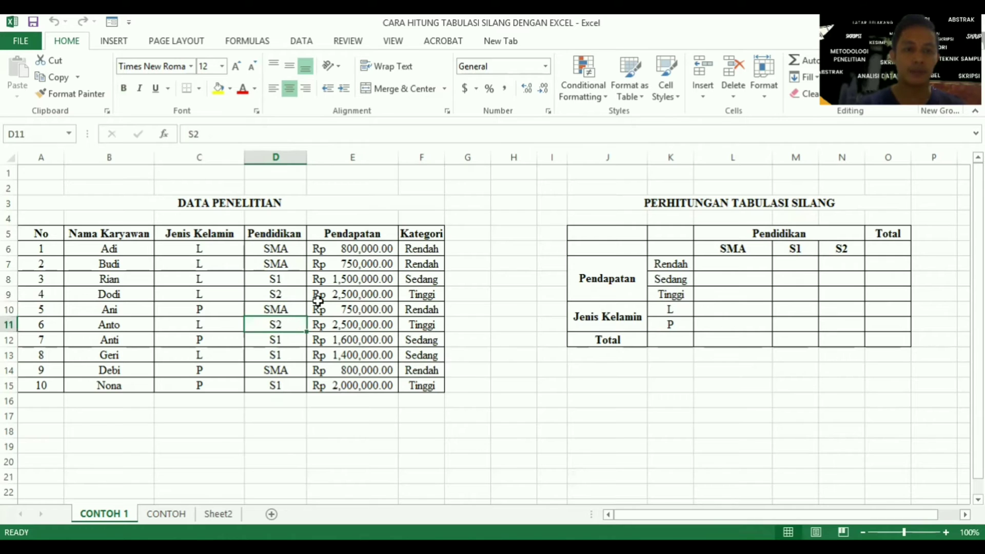
left_click(341, 237)
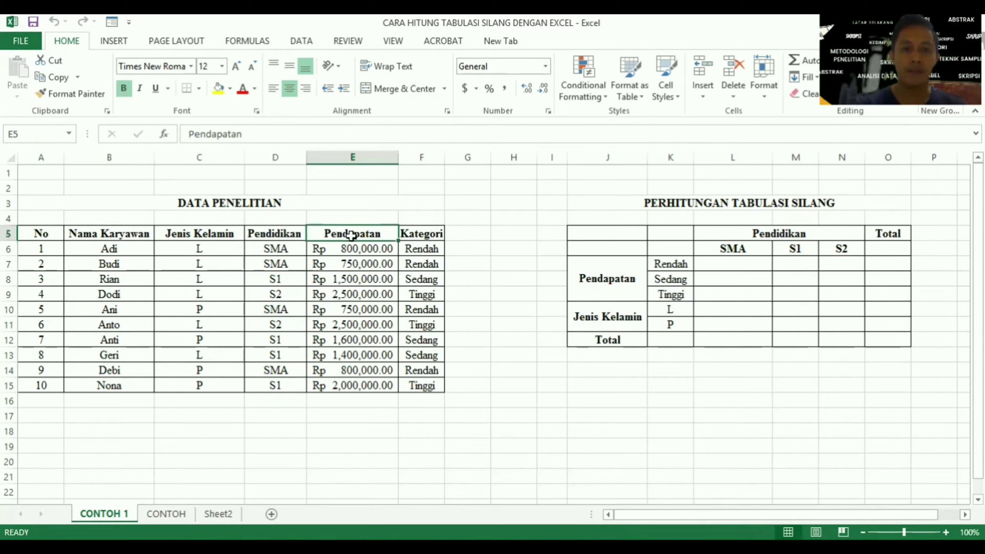
left_click(421, 232)
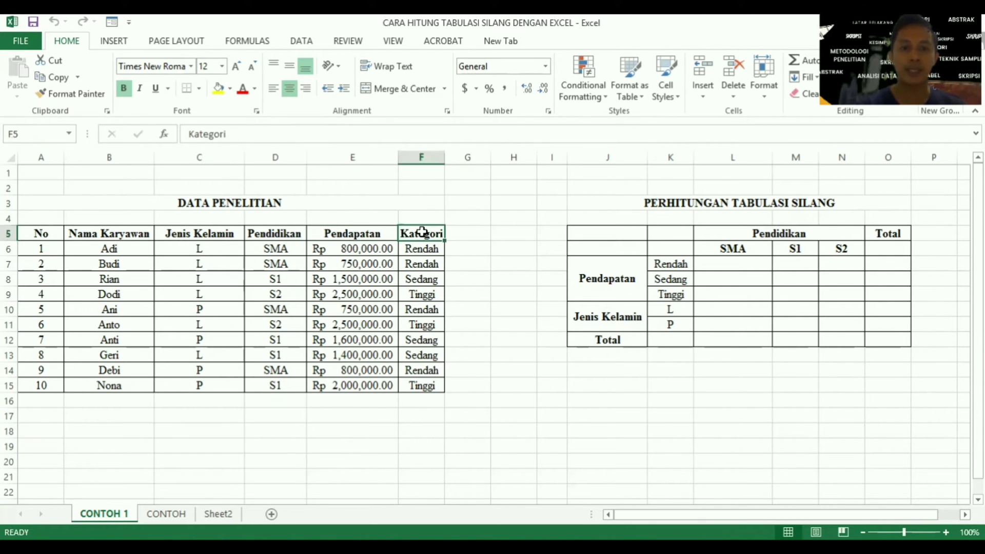
left_click(355, 232)
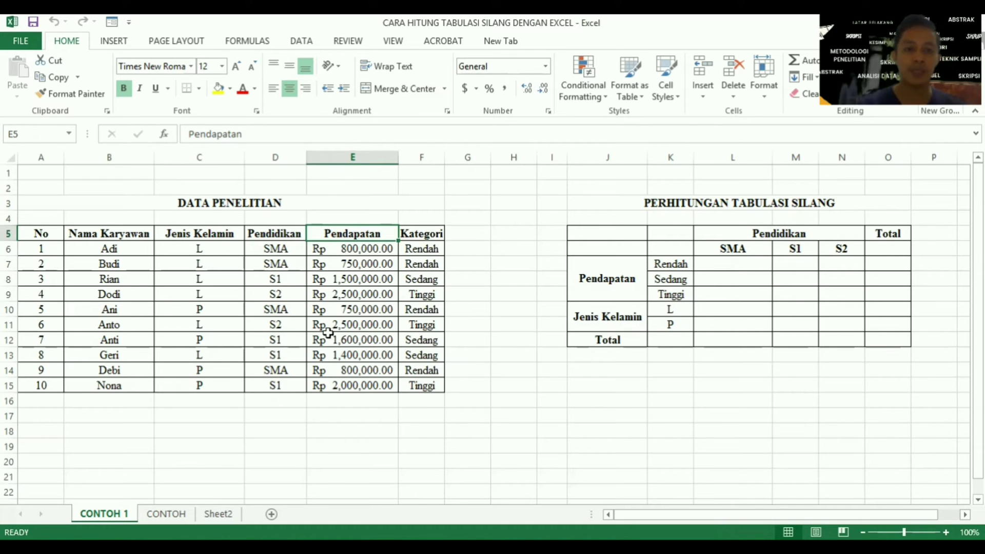
- Review the last entries D15 and F15, the income amounts and the Sedang/Tinggi categories
left_click(277, 388)
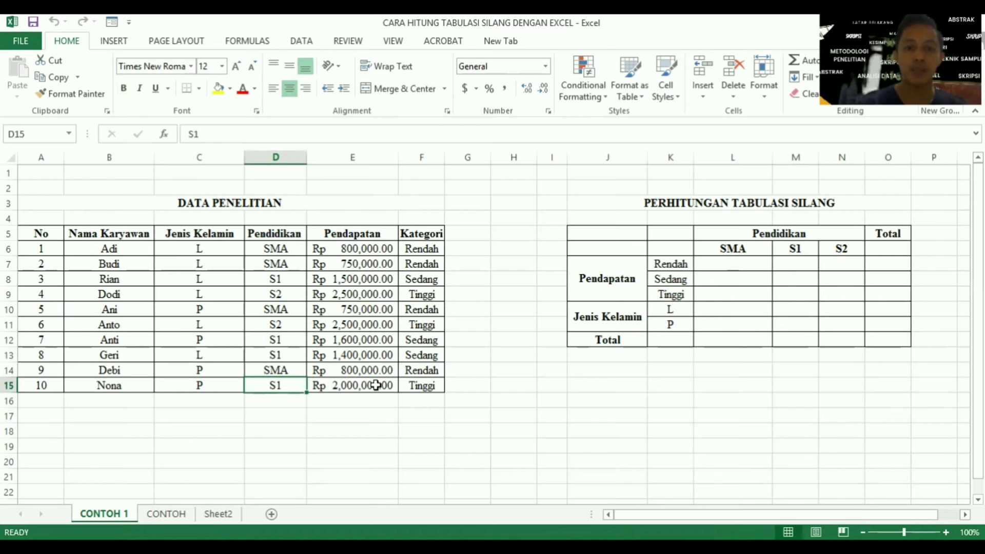
left_click(419, 386)
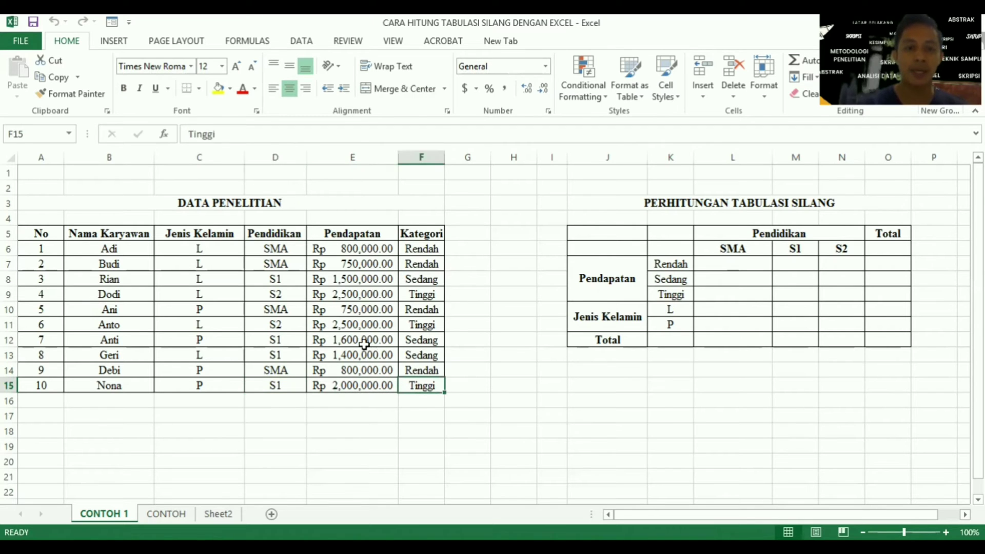
left_click(278, 384)
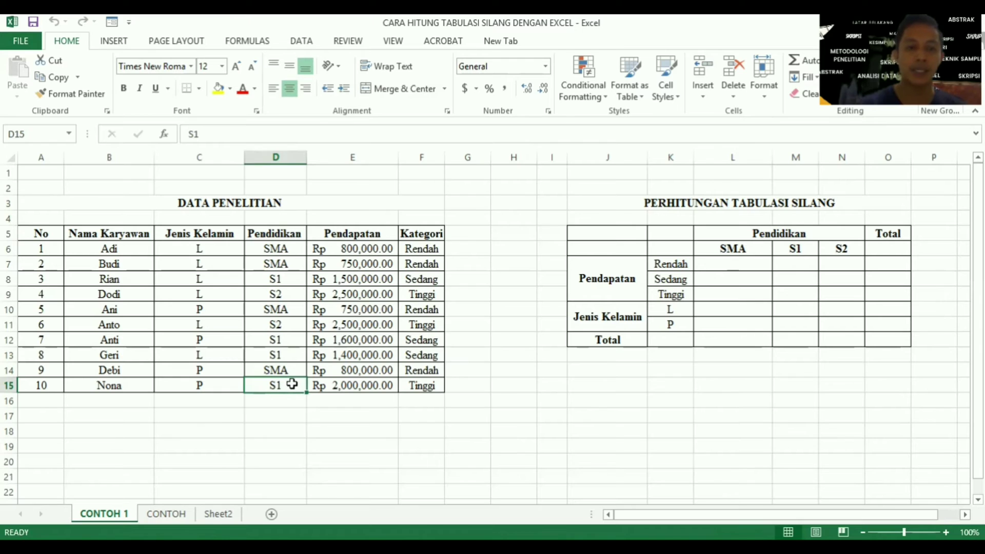
left_click(425, 386)
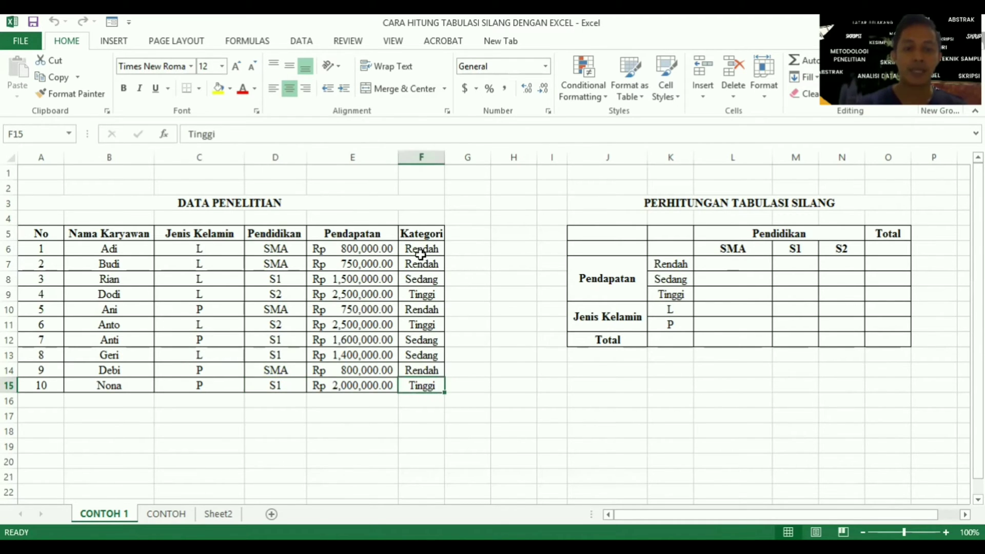
left_click_drag(377, 249, 374, 295)
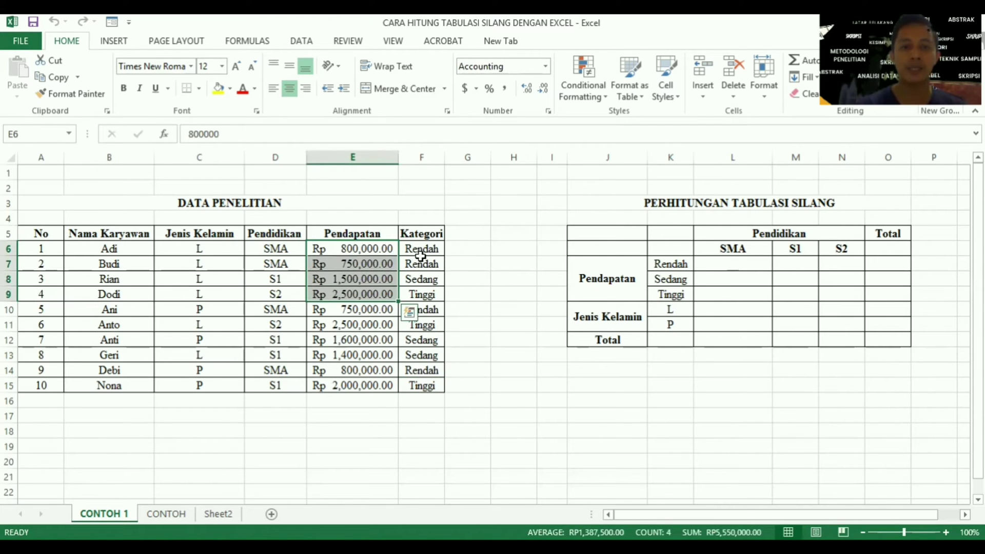
left_click(419, 280)
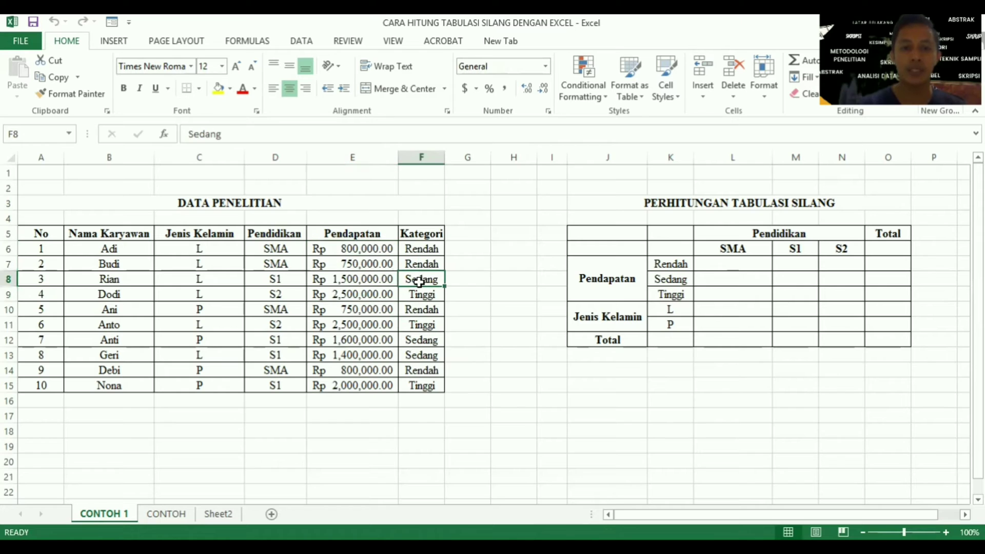
left_click(419, 296)
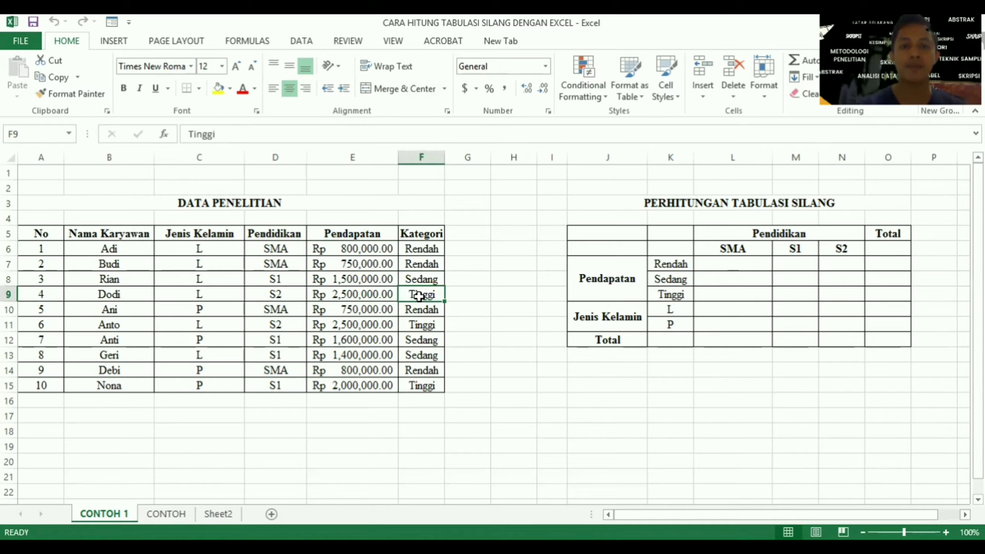
left_click_drag(53, 237, 428, 396)
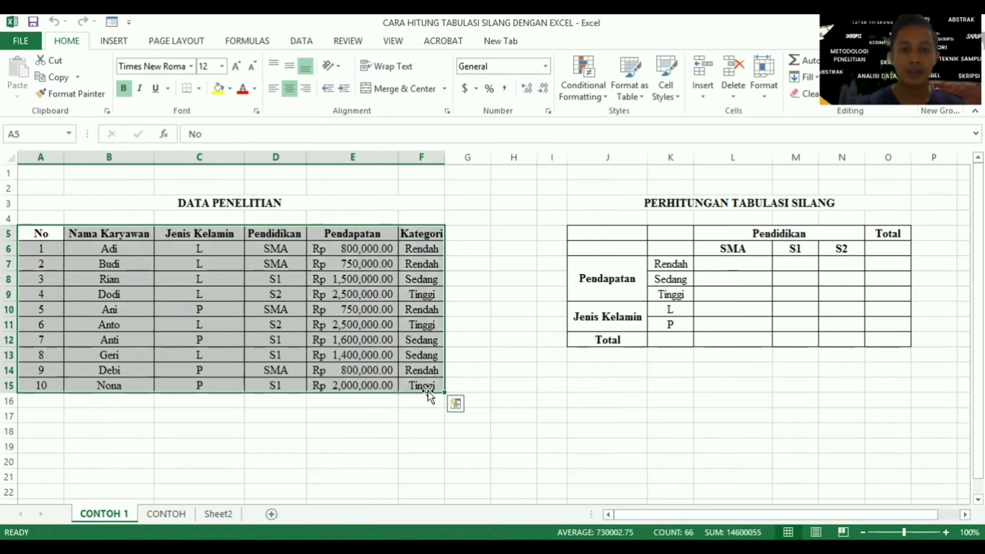
left_click(380, 332)
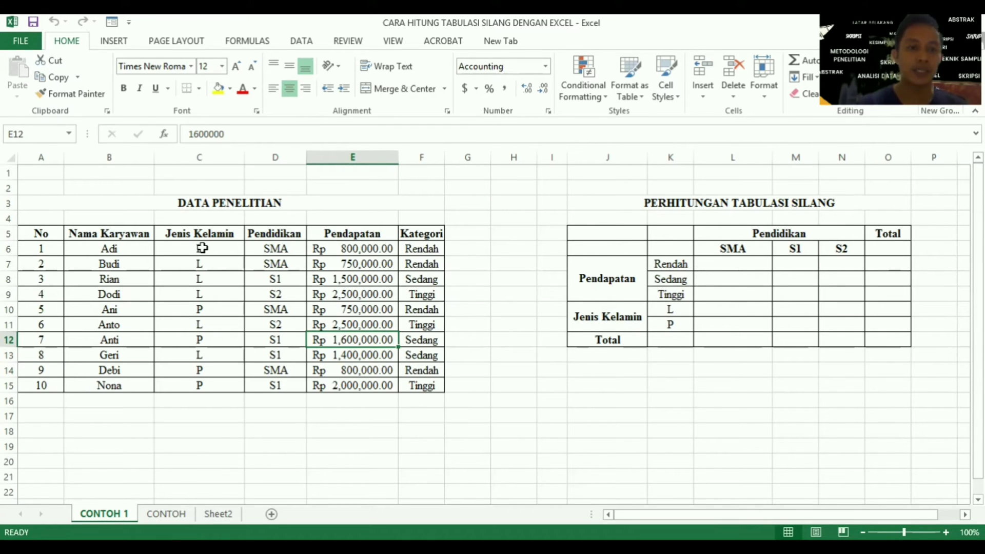
- Select the gender entries C6:C15 and name the range jenelamin
left_click(202, 247)
left_click_drag(202, 265, 202, 363)
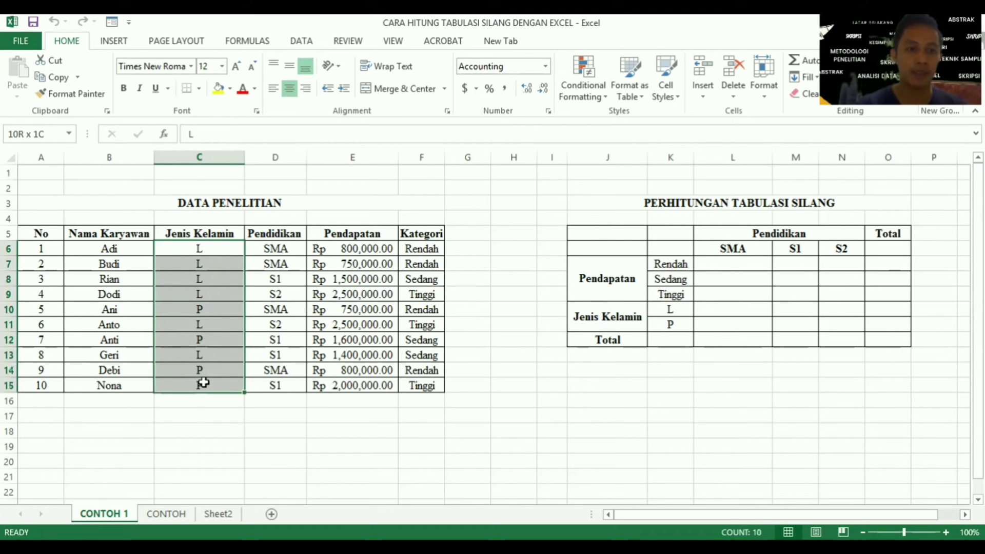
left_click_drag(203, 383, 203, 382)
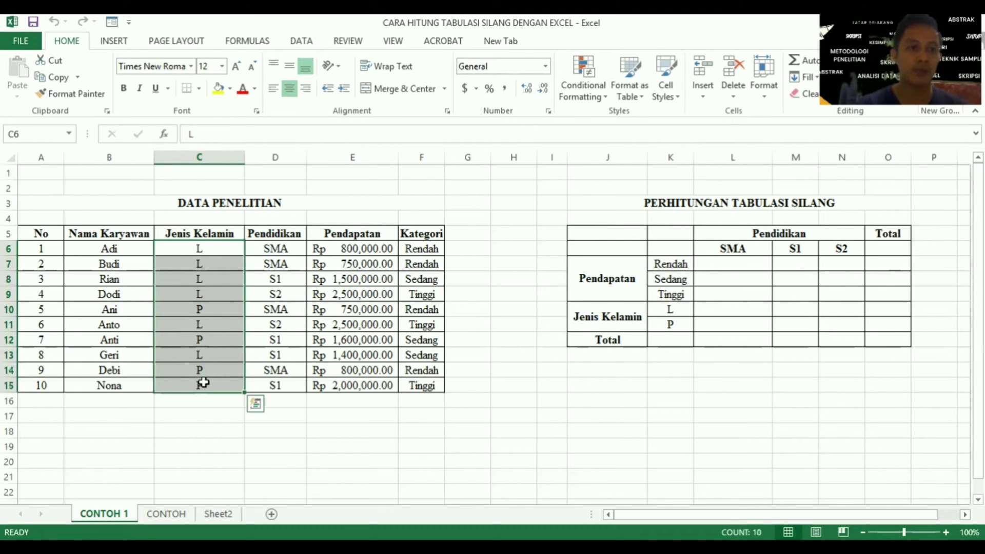
left_click(22, 135)
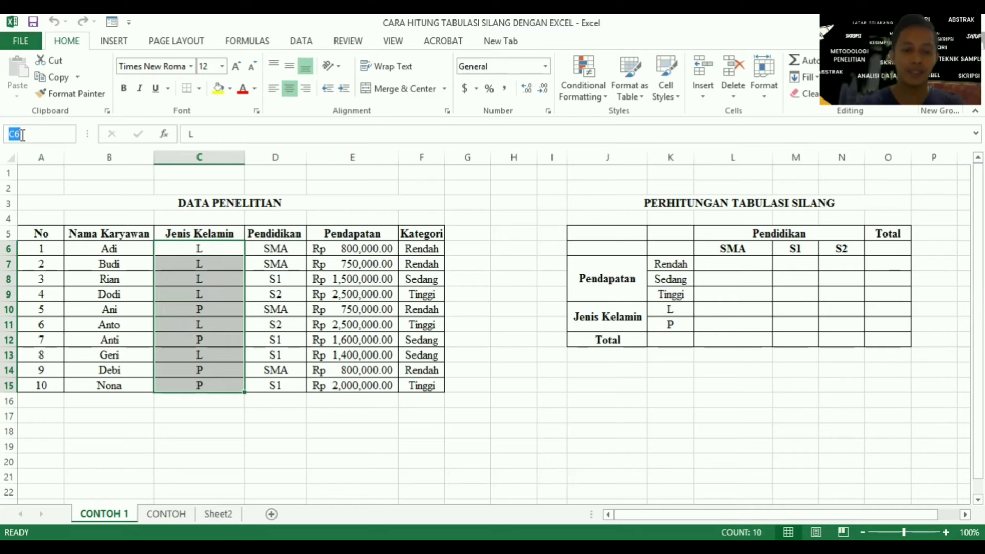
type("jenisk")
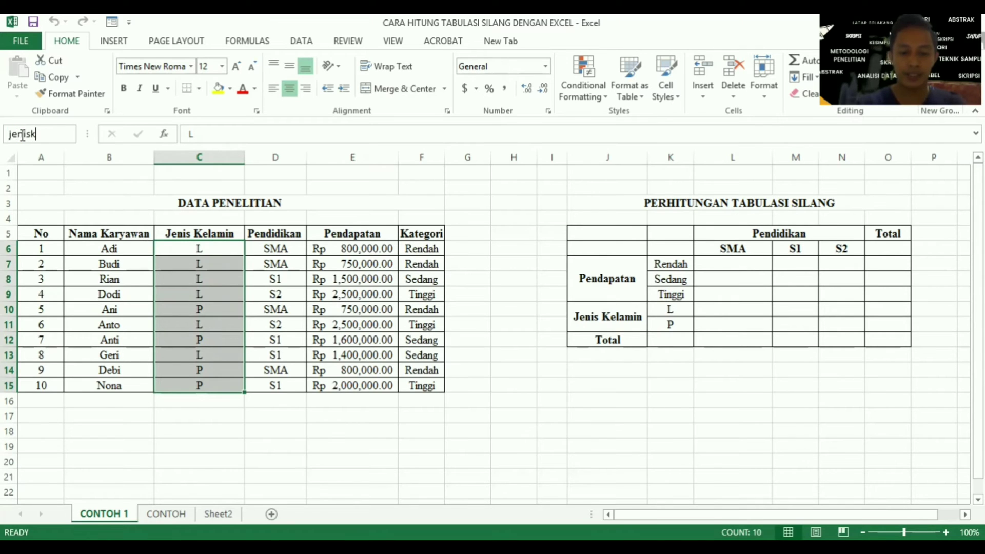
type("elamin")
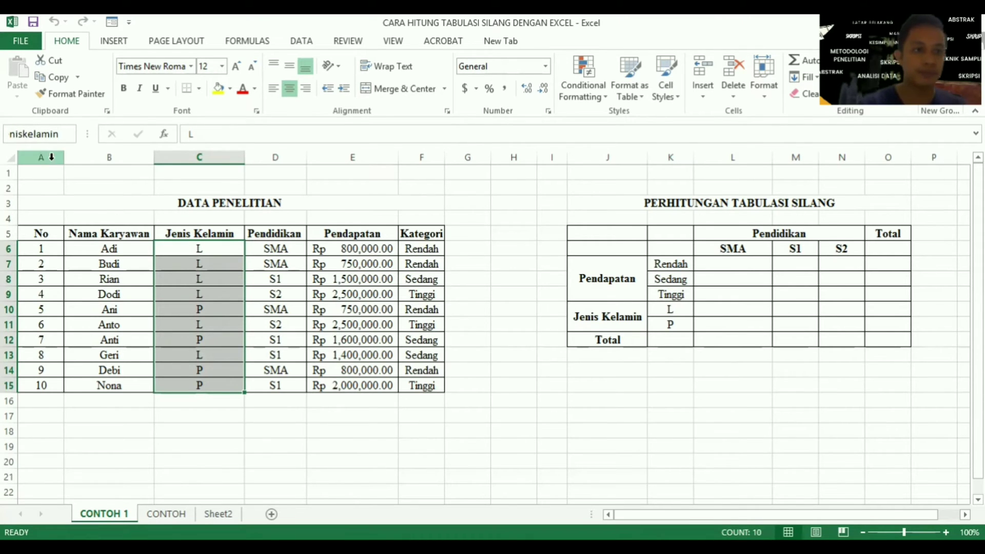
key("Return")
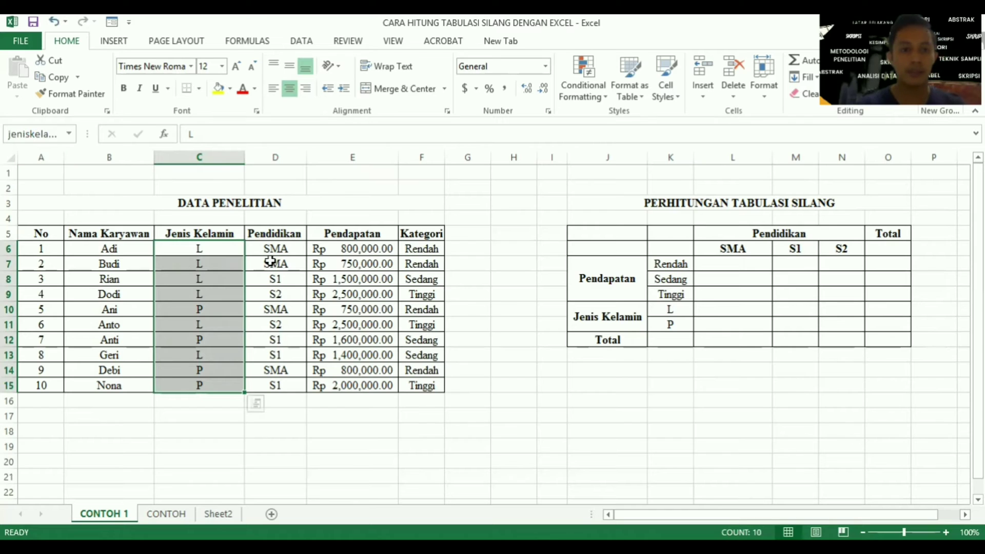
- Select the education entries D6:D15 and jump to the pendidikan named range
left_click_drag(278, 249, 285, 391)
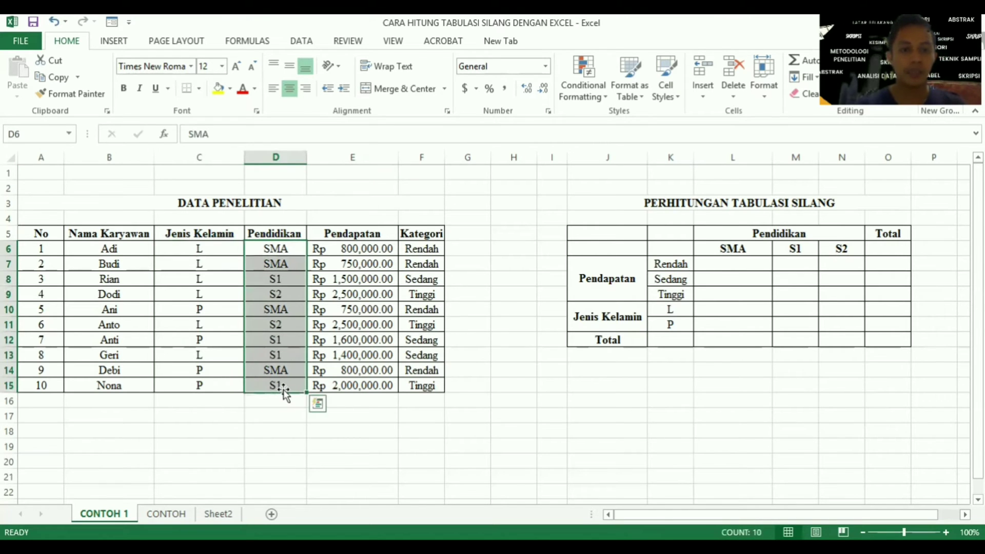
left_click(39, 137)
type("p")
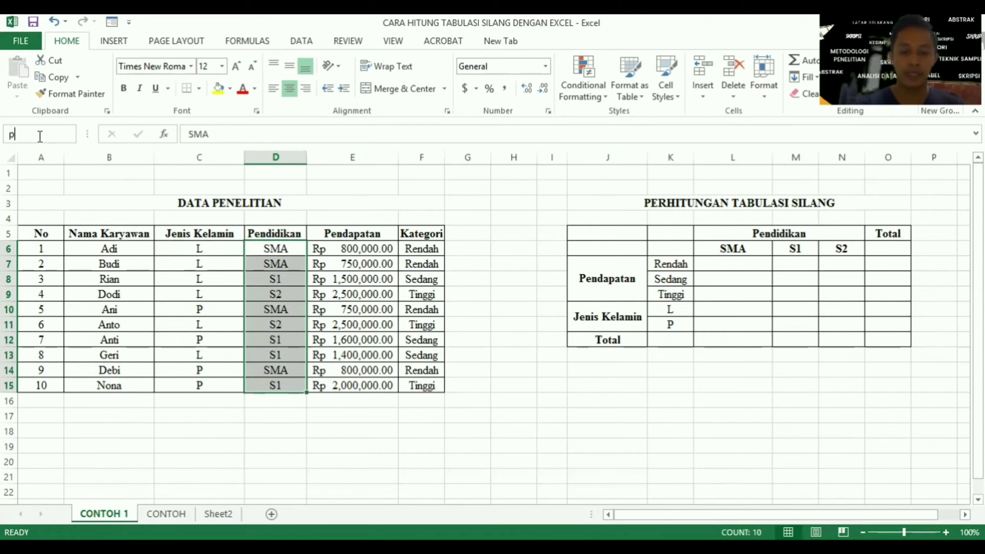
type("endidikan")
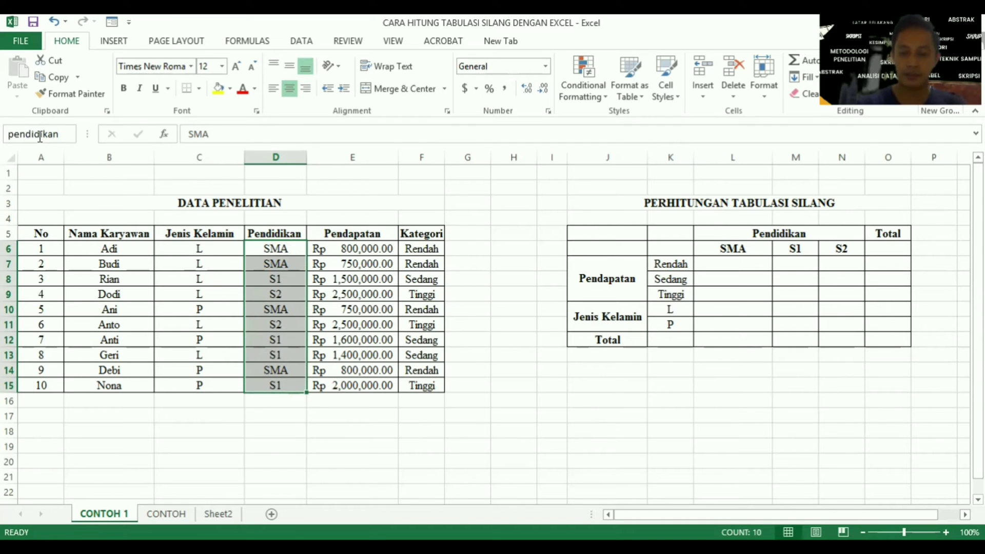
key("Return")
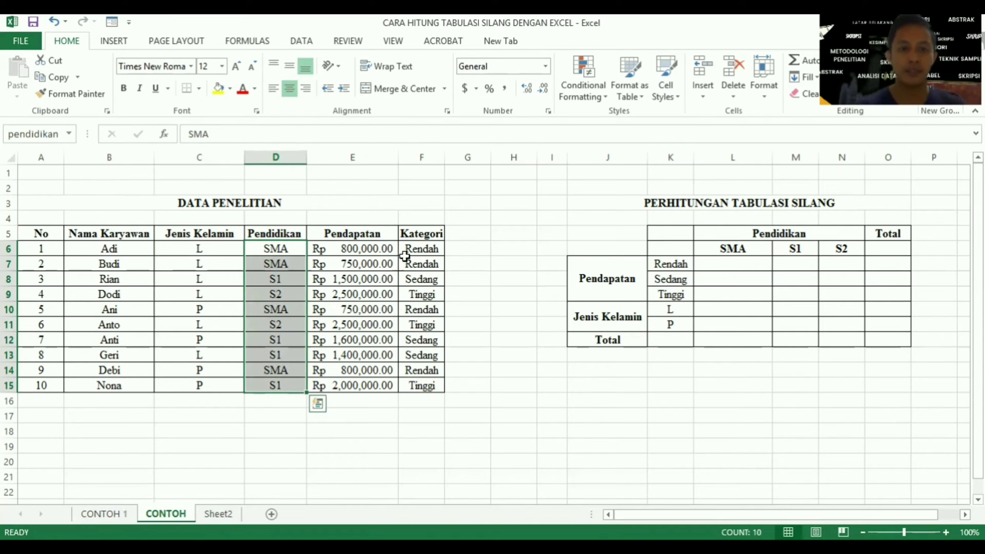
- Select the Kategori values in rows 6 to 15 and name them kategori
left_click_drag(417, 249, 426, 387)
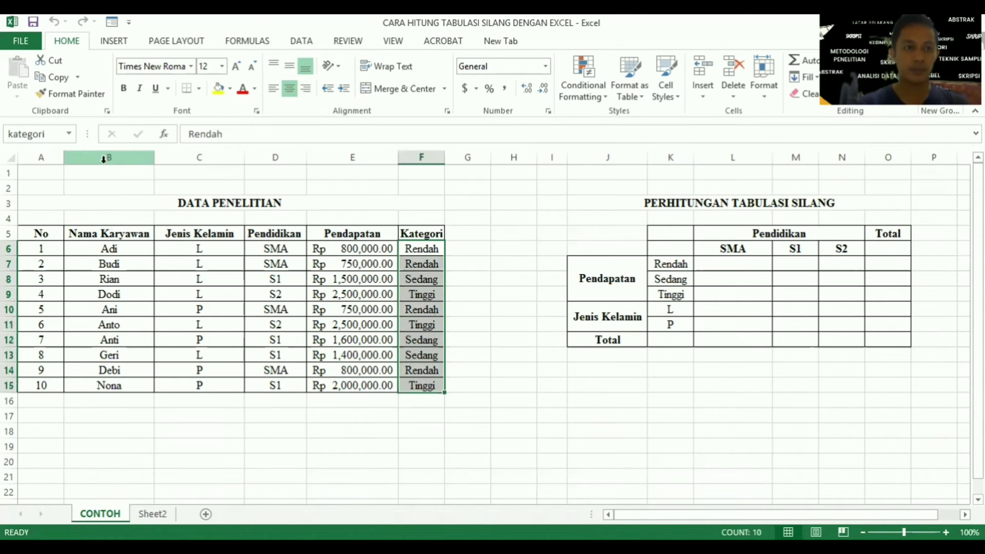
left_click(44, 135)
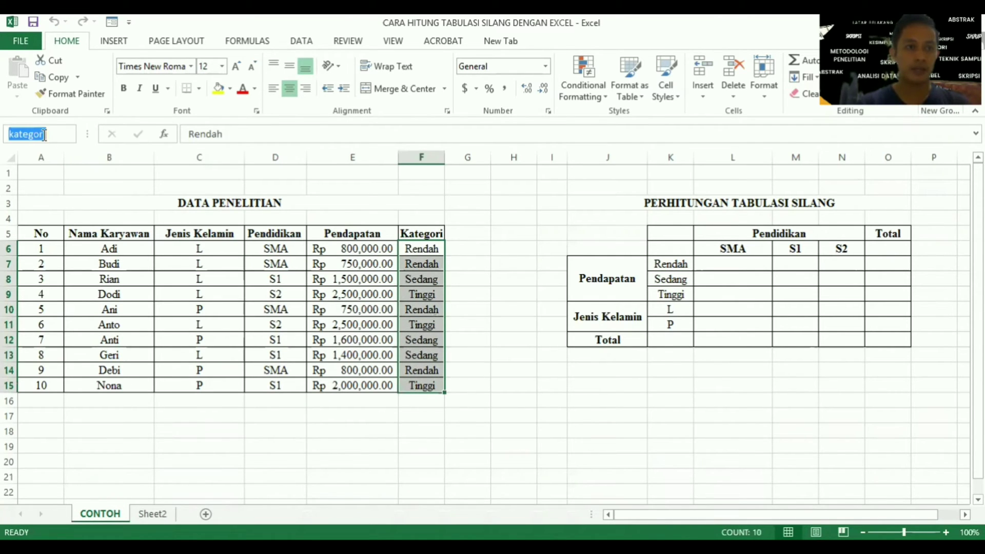
type("kate")
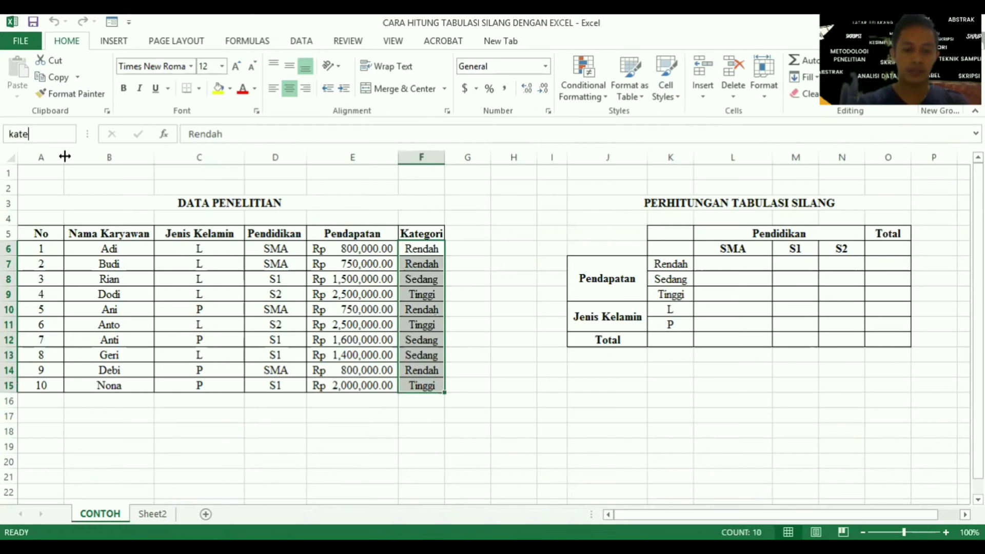
type("gori")
key("Return")
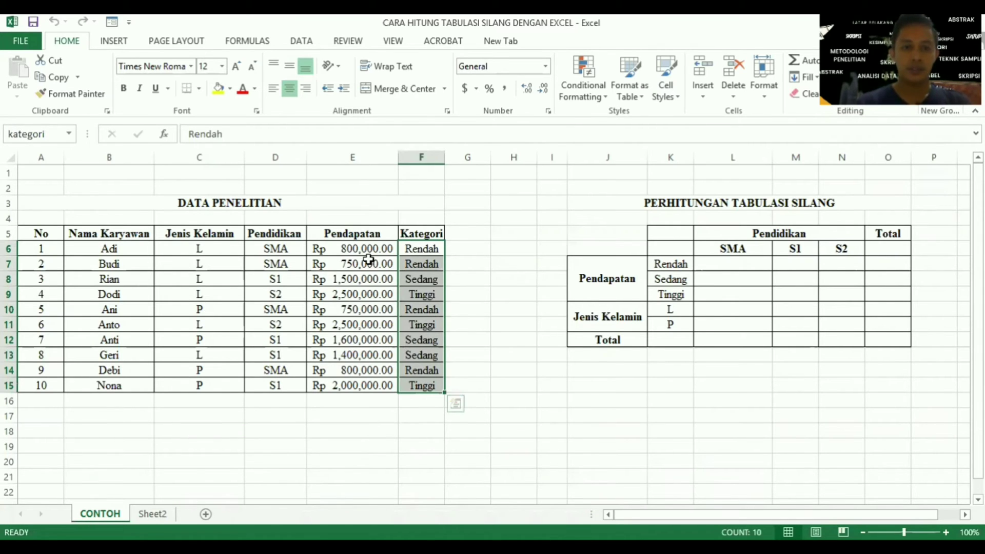
- Select the Pendapatan values E6:E15 to see their pendapatan name, then check the Kategori entries
left_click(360, 250)
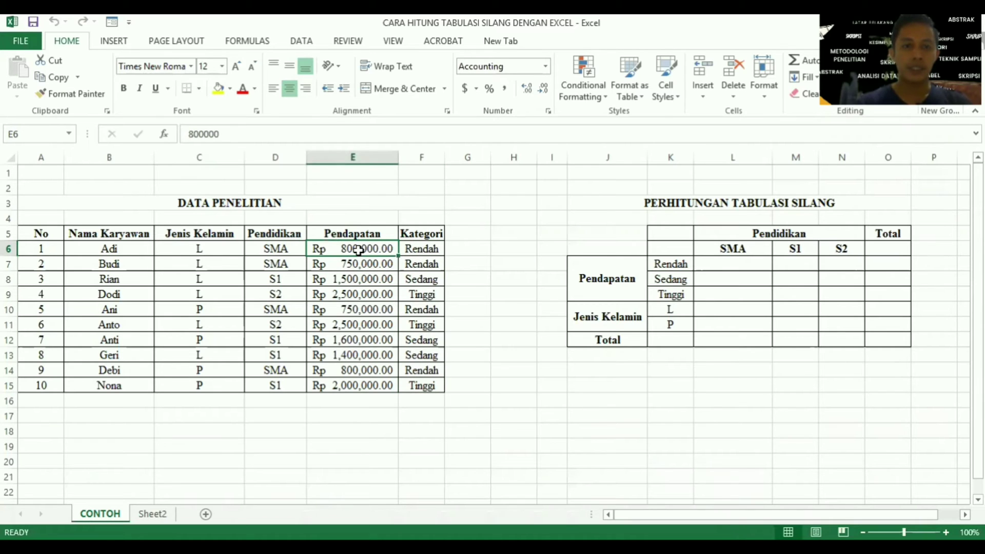
left_click_drag(360, 250, 362, 385)
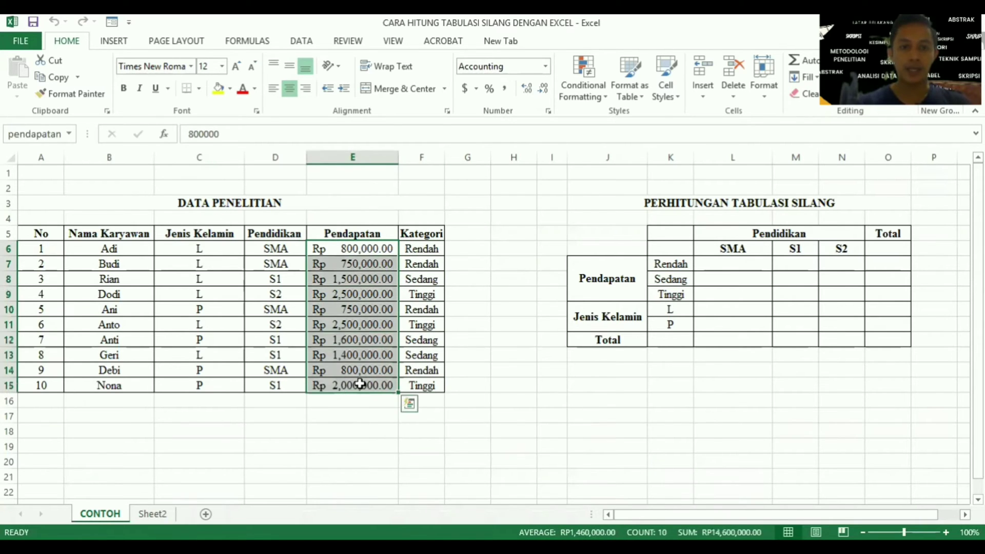
left_click(414, 250)
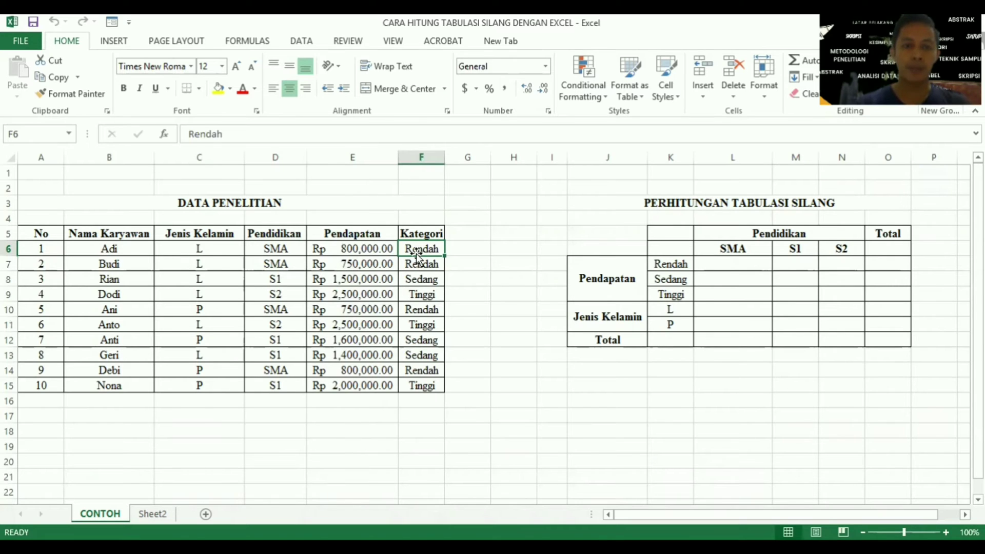
left_click(417, 282)
left_click(417, 308)
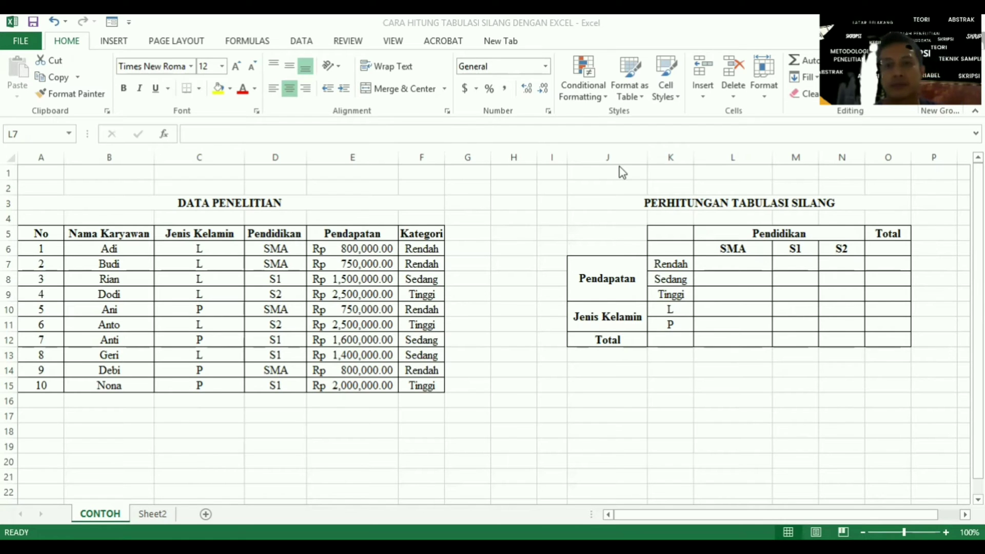
- Enter =COUNTIFS(kategori,K7,pendidikan,L6) in L7, giving 4 for Rendah income with SMA
left_click(723, 264)
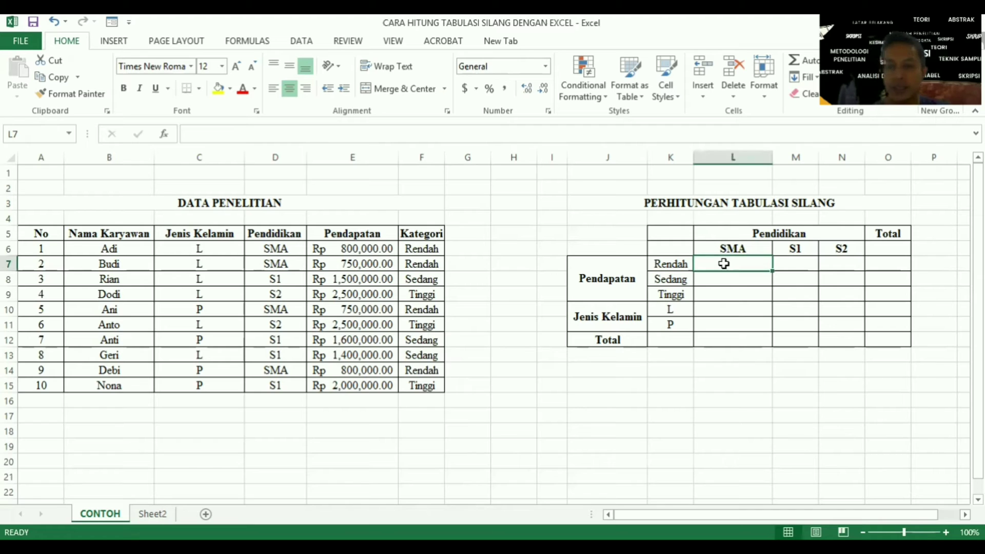
type("=")
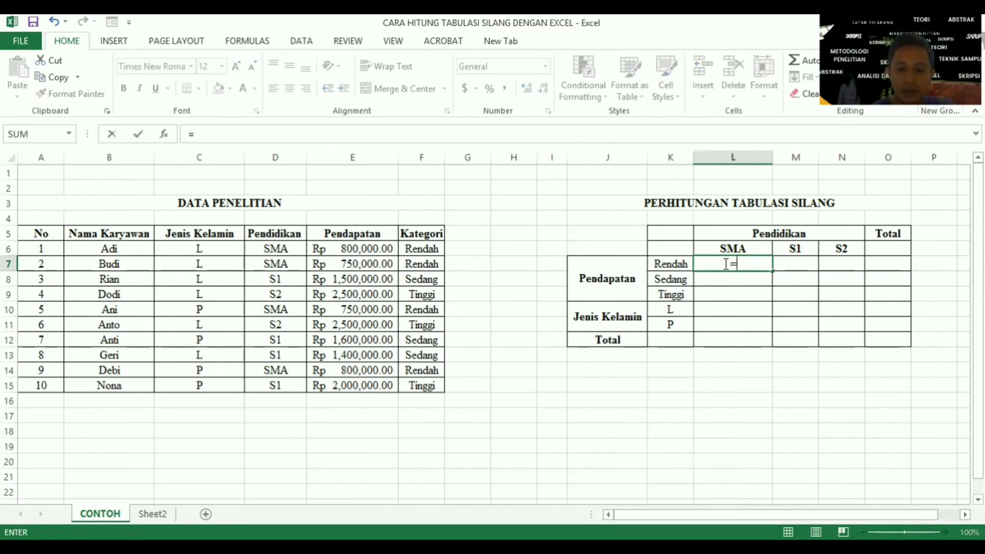
type("count")
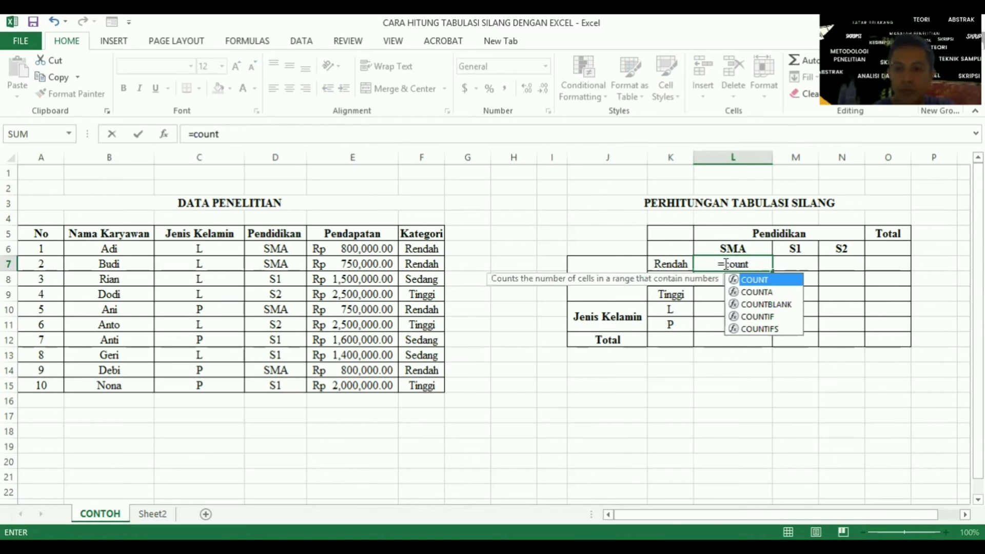
type("if")
double_click(758, 292)
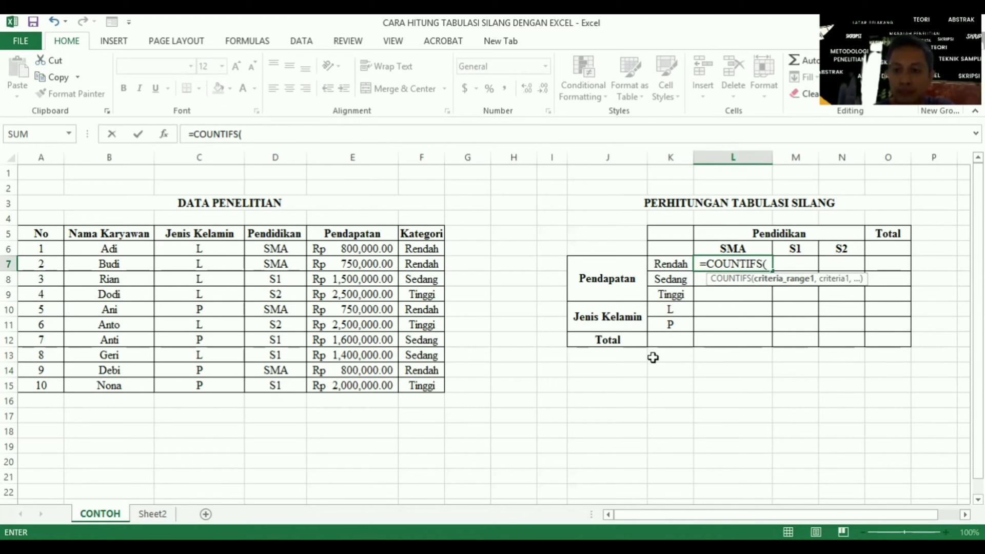
type("kateg")
double_click(786, 293)
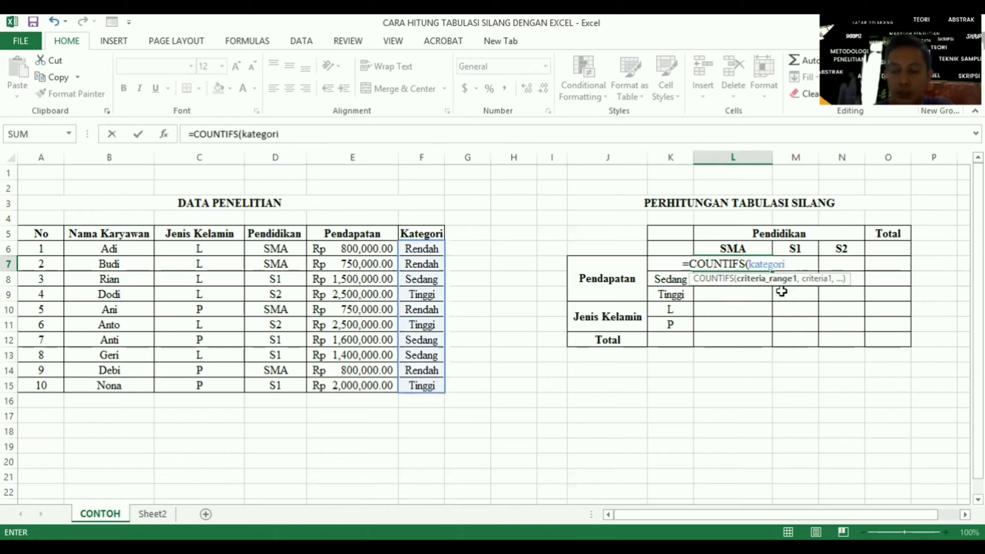
type(",")
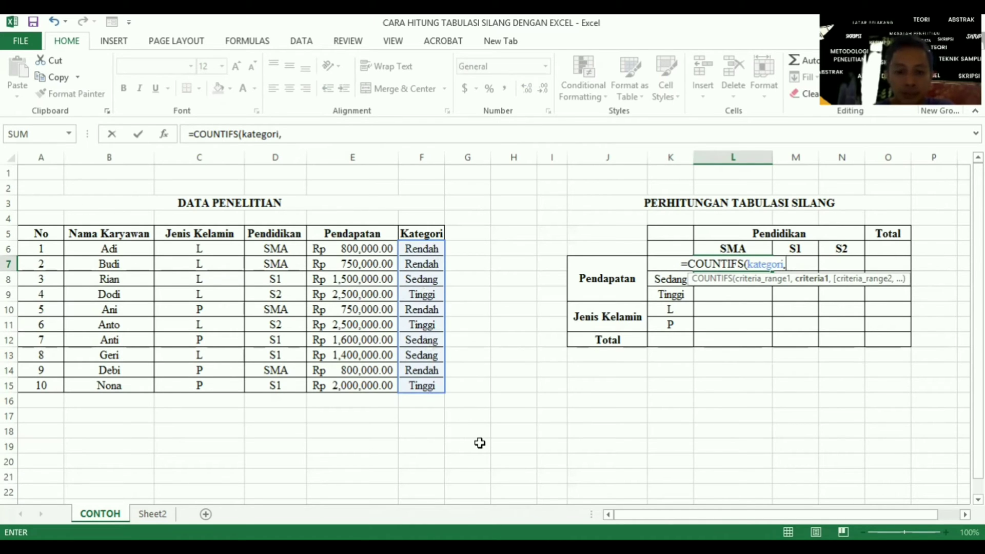
type("k7")
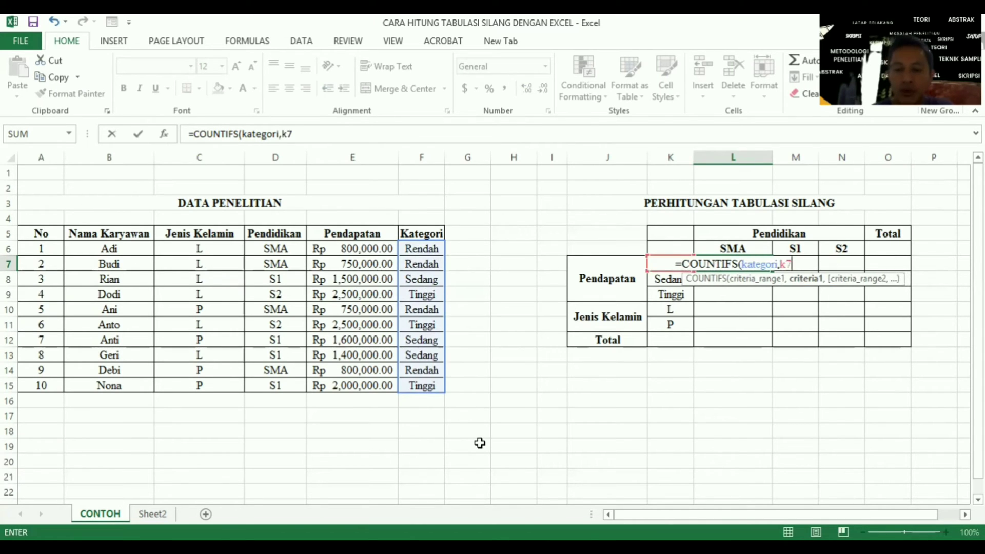
type(",")
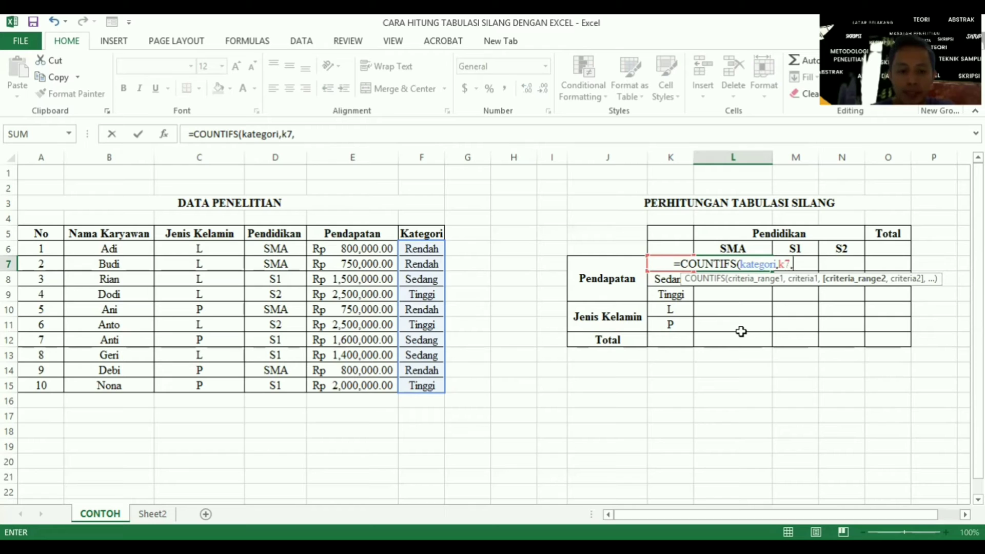
type("pendidi")
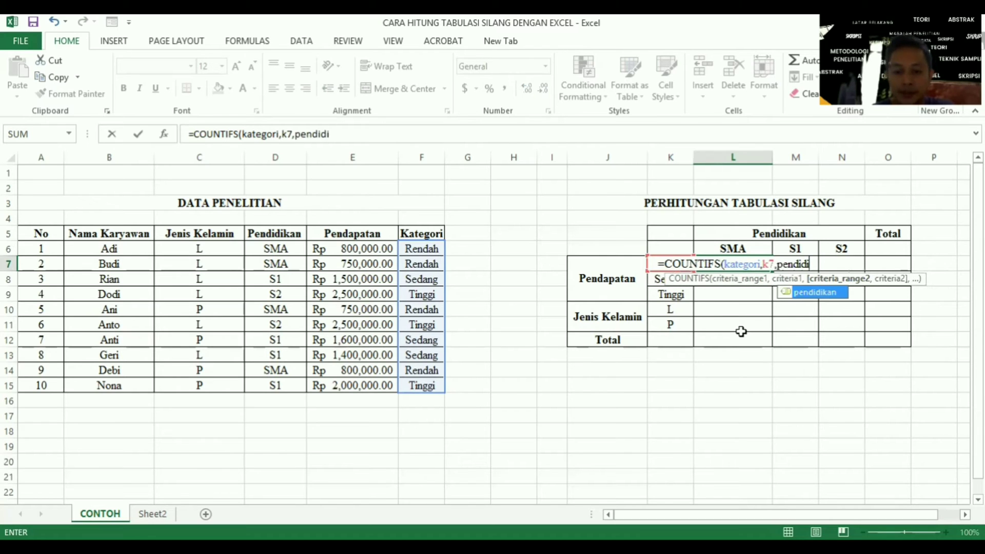
type("kan")
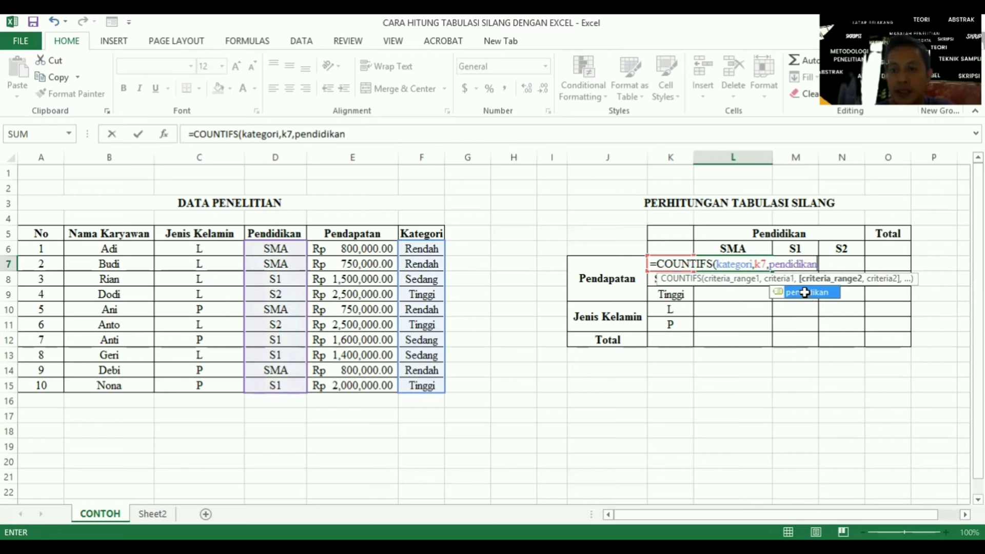
double_click(805, 291)
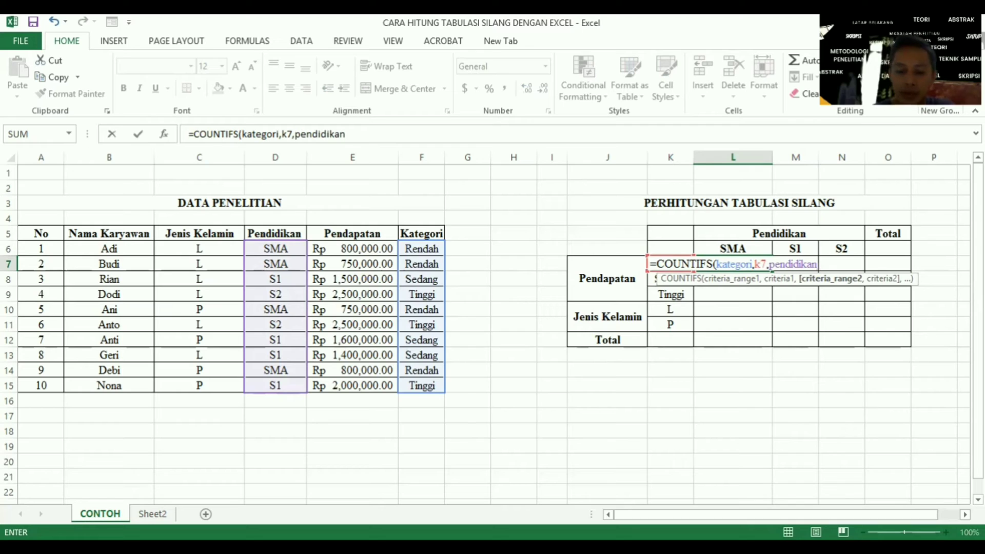
type(",")
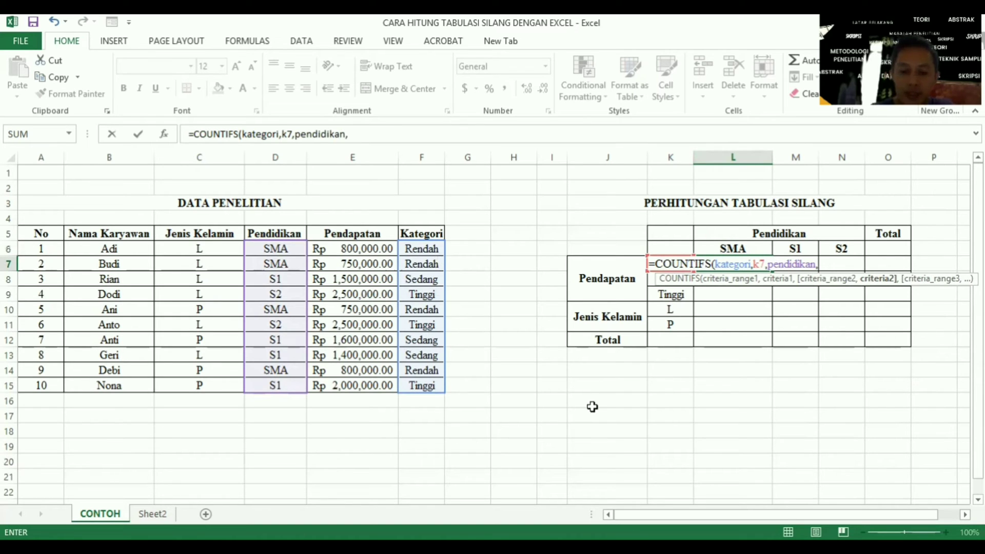
type("l6")
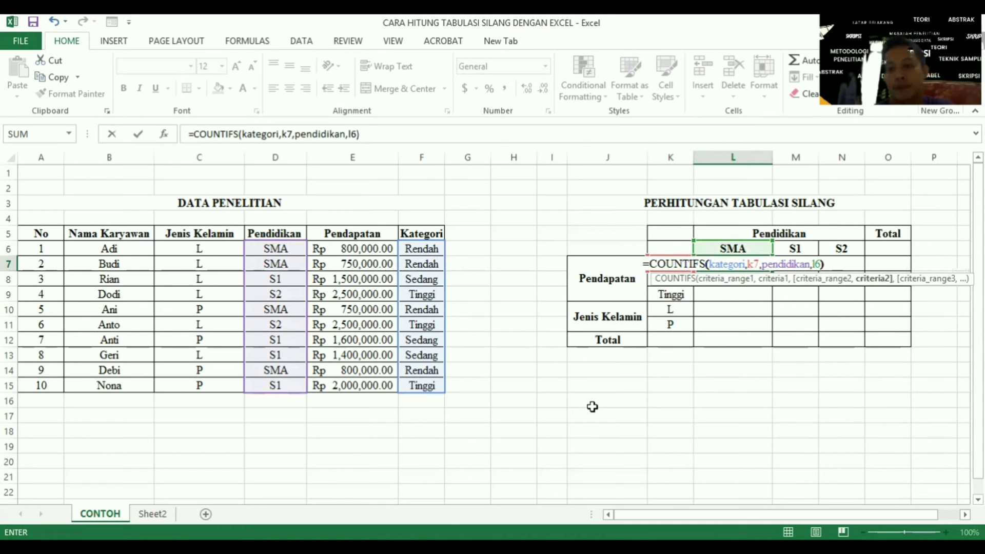
type(")")
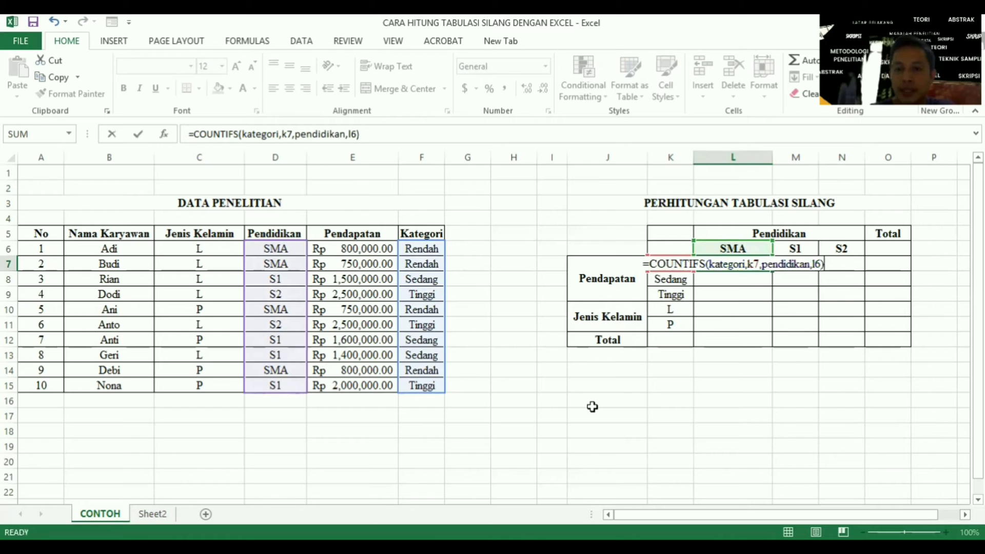
key("Return")
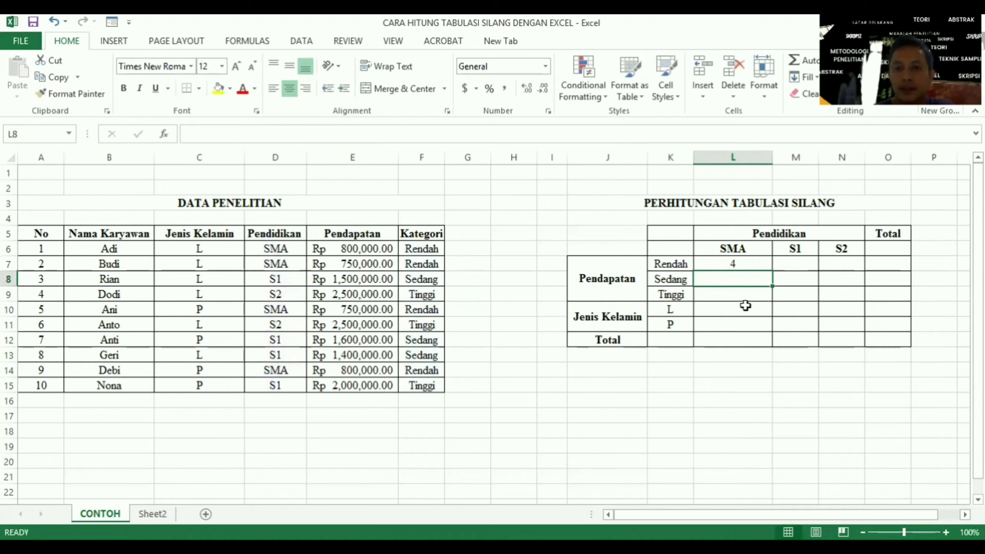
left_click(740, 265)
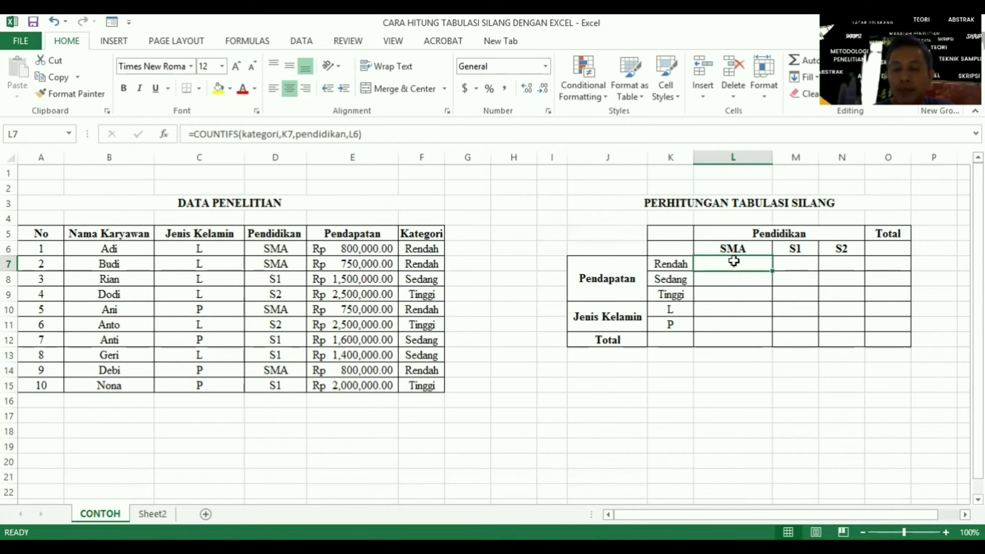
left_click(668, 265)
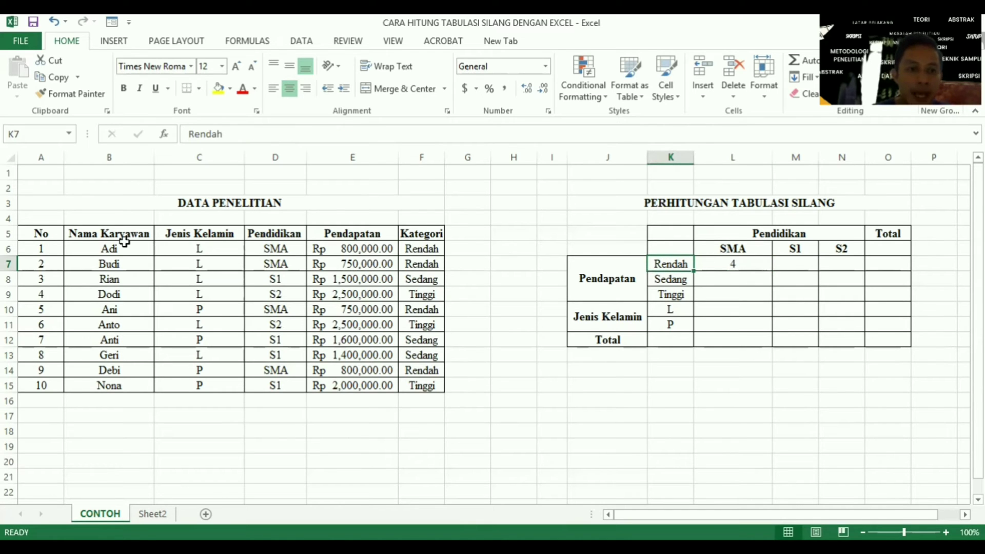
left_click_drag(123, 237, 370, 294)
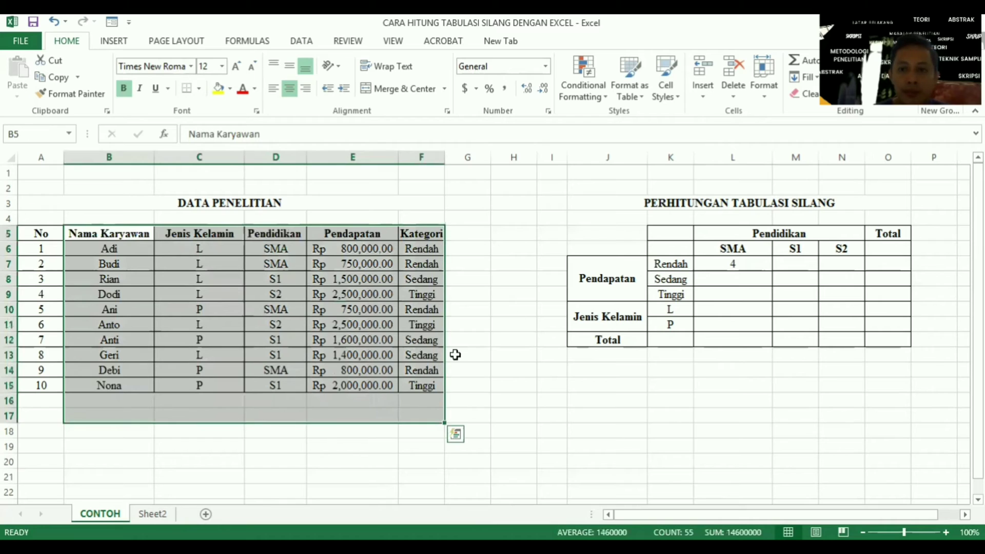
left_click(326, 281)
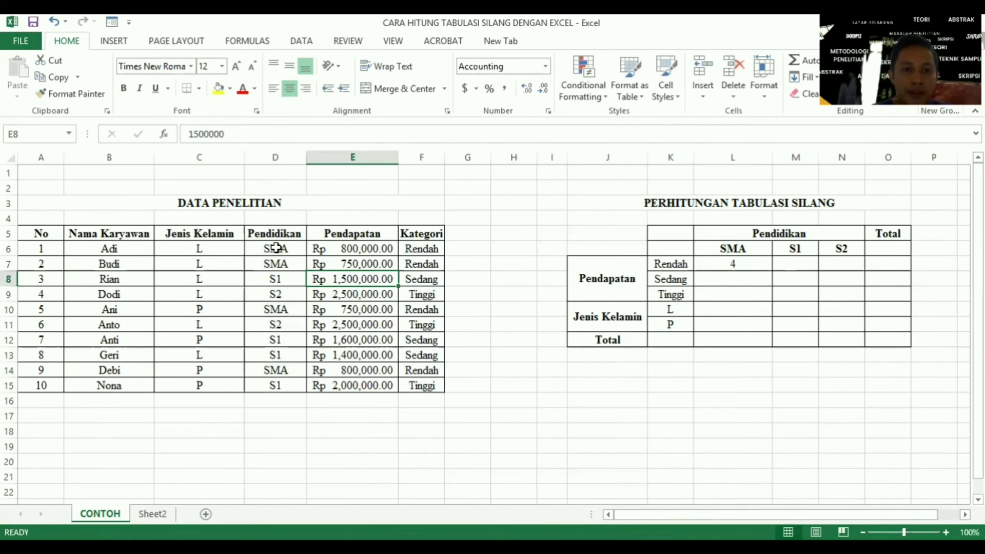
left_click(278, 249)
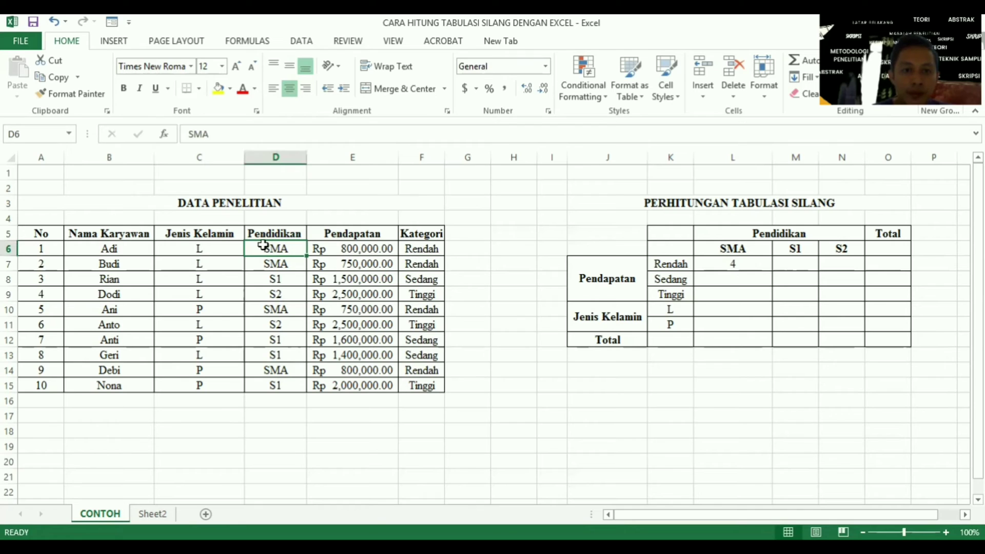
left_click(426, 249)
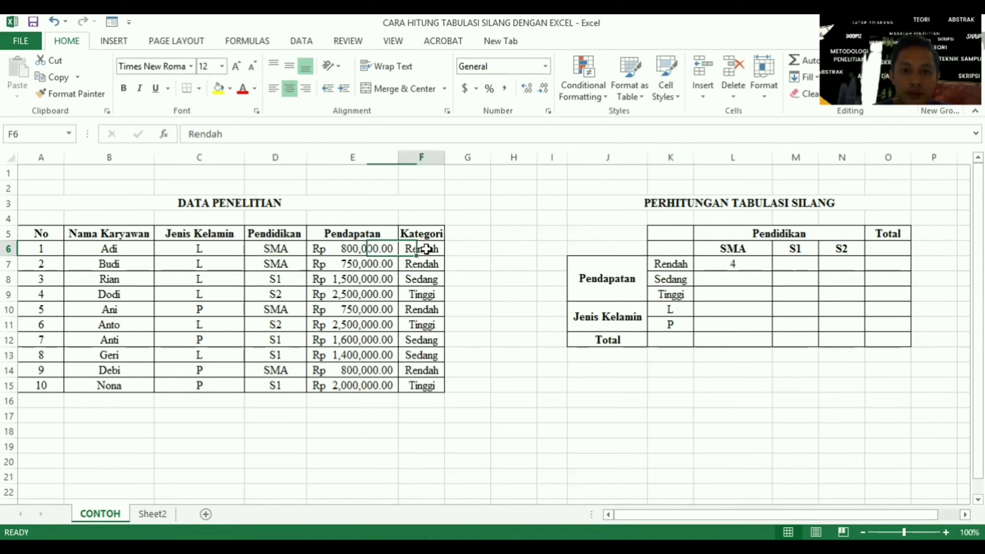
left_click(300, 265)
left_click_drag(300, 265, 413, 265)
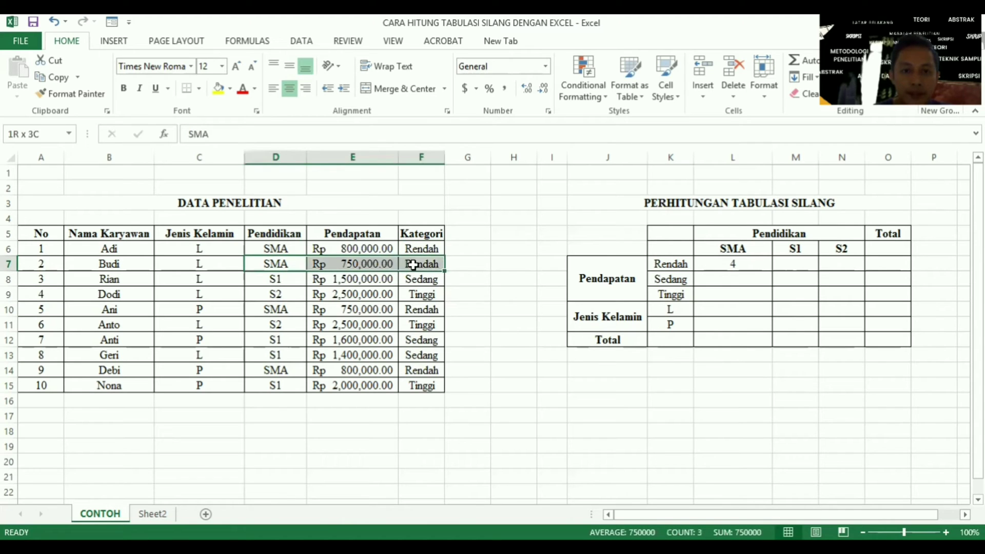
left_click_drag(274, 309, 415, 309)
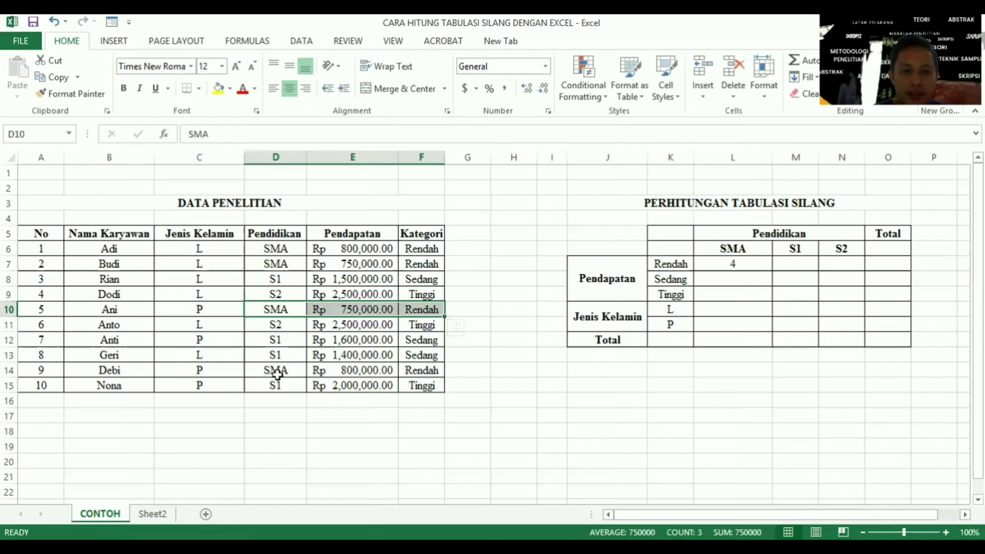
left_click_drag(275, 370, 419, 370)
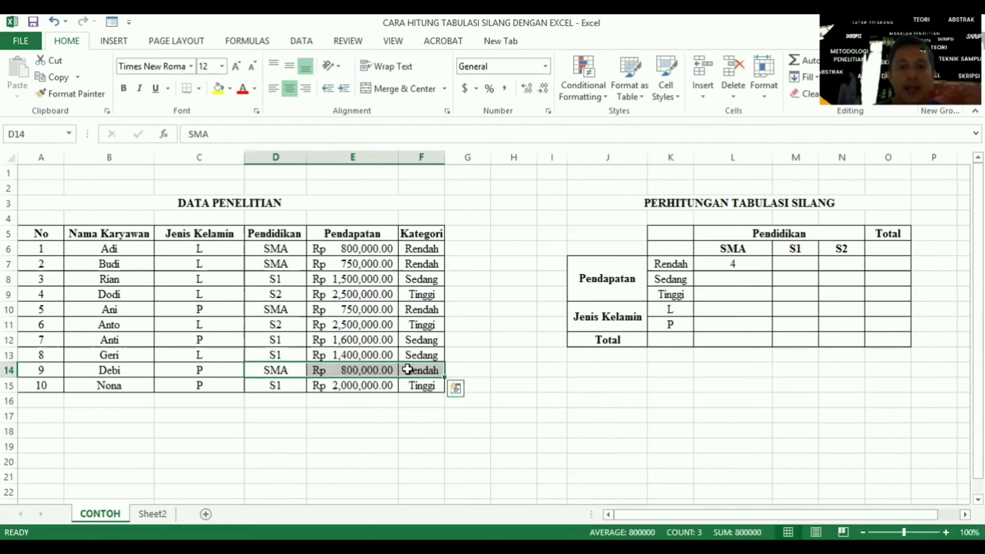
left_click(734, 265)
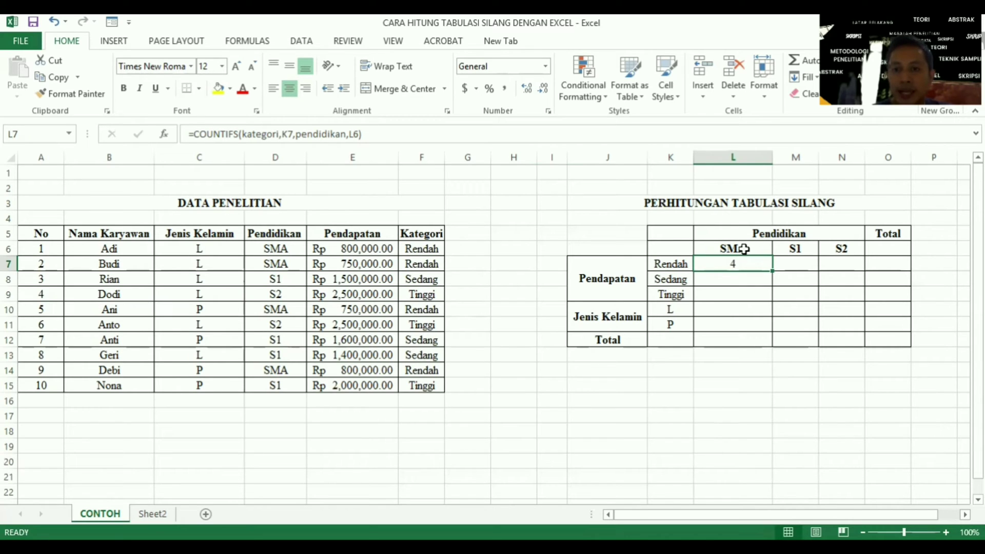
left_click(744, 249)
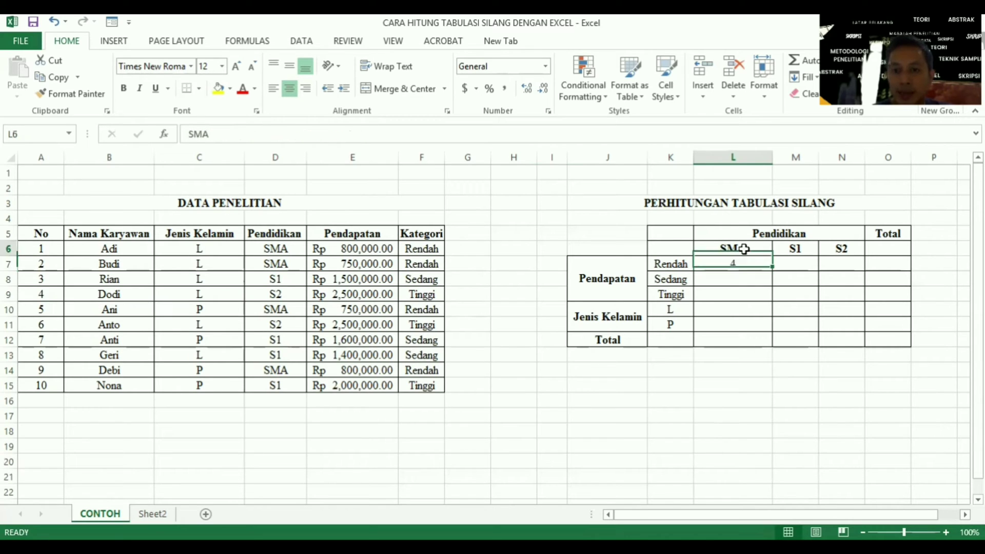
left_click(630, 280)
left_click(665, 264)
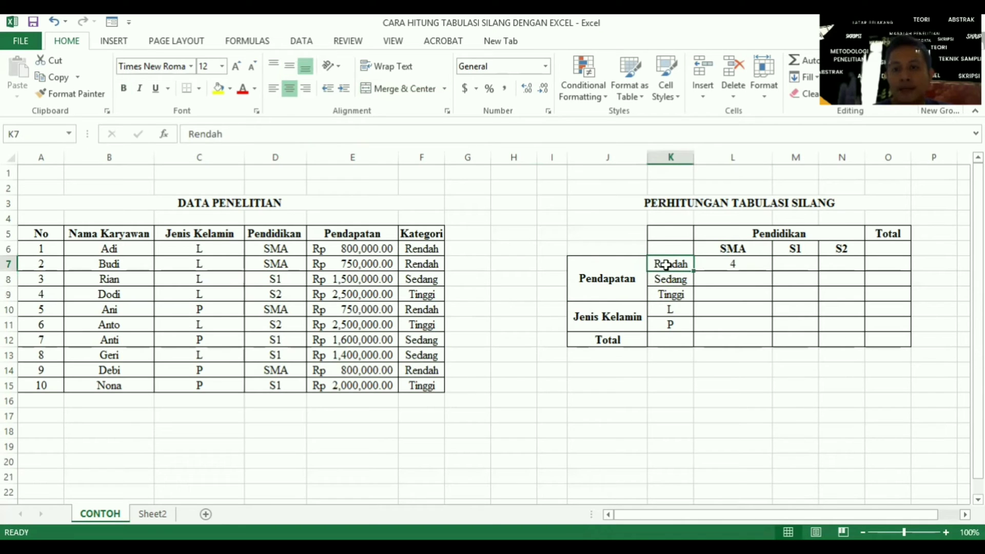
left_click(728, 266)
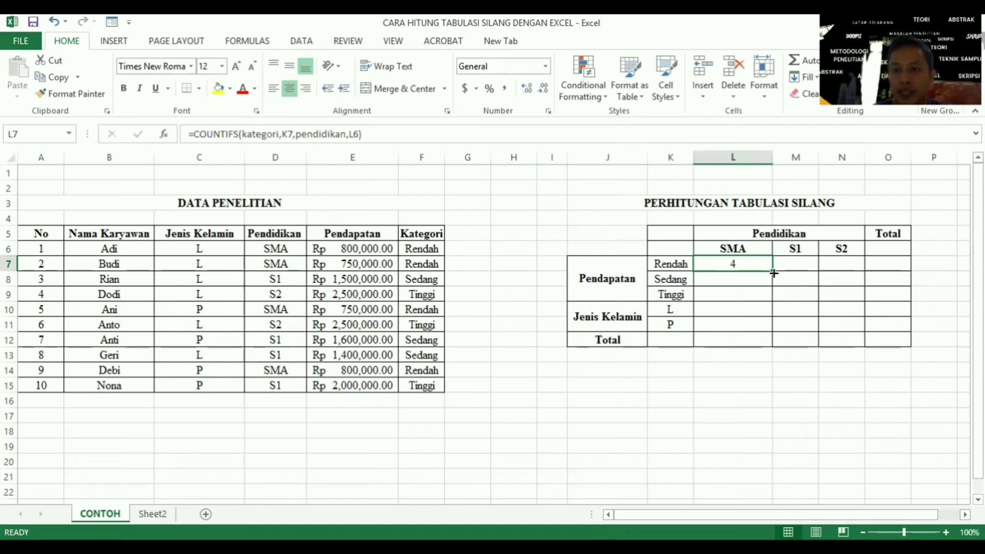
- Change L7's formula to =COUNTIFS(kategori,$K7,pendidikan,L$6) using mixed references
mouse_move(751, 265)
left_mouse_down()
mouse_move(863, 261)
mouse_move(882, 295)
left_mouse_up()
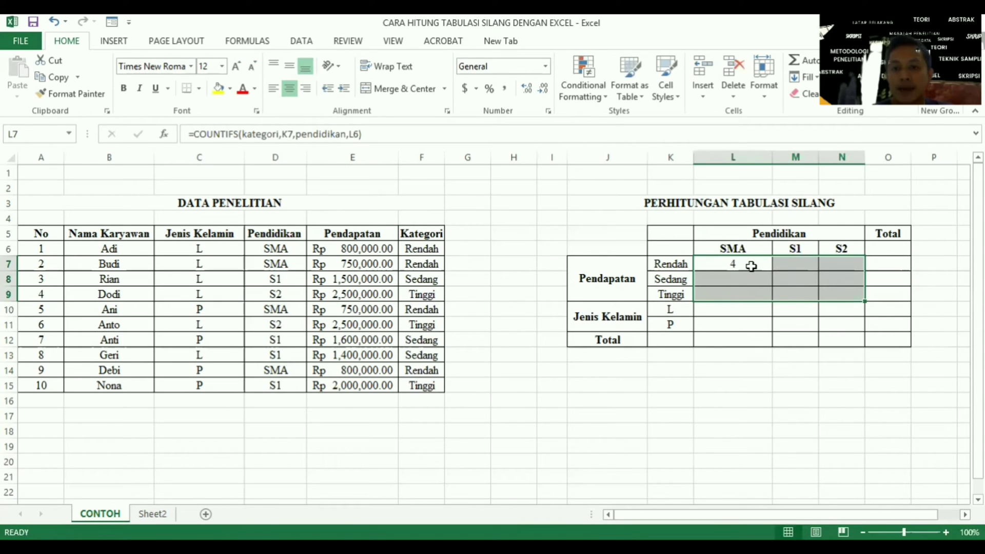
left_click_drag(882, 296, 752, 266)
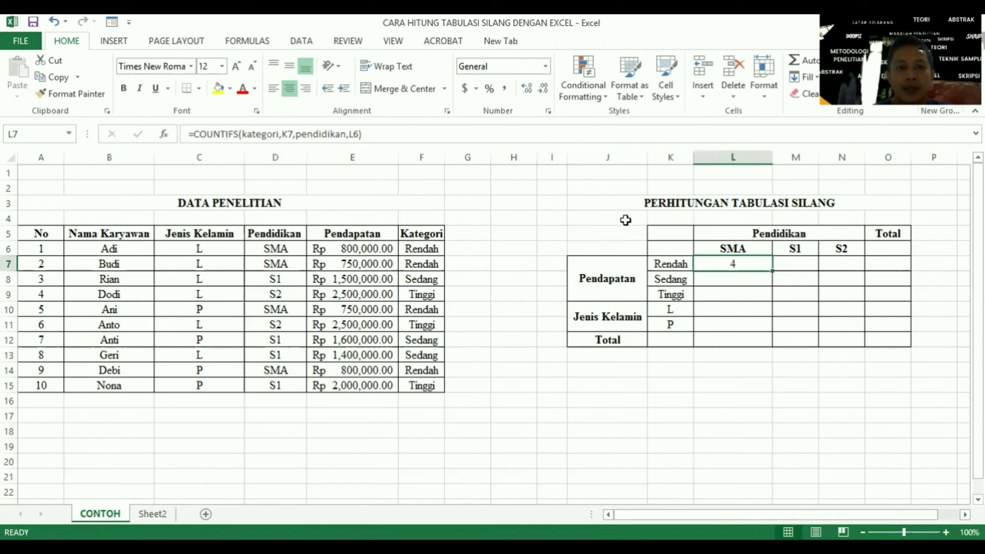
left_click(284, 133)
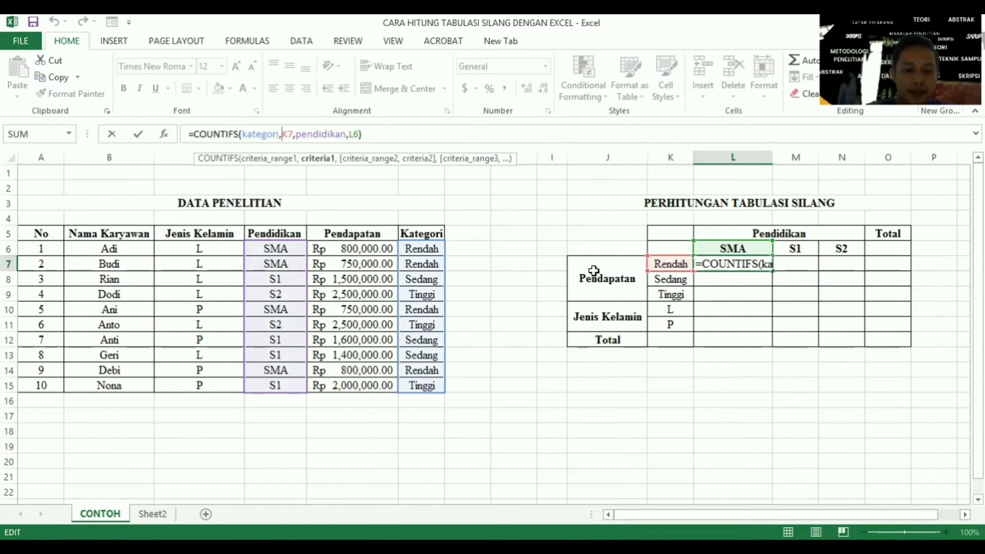
type("$")
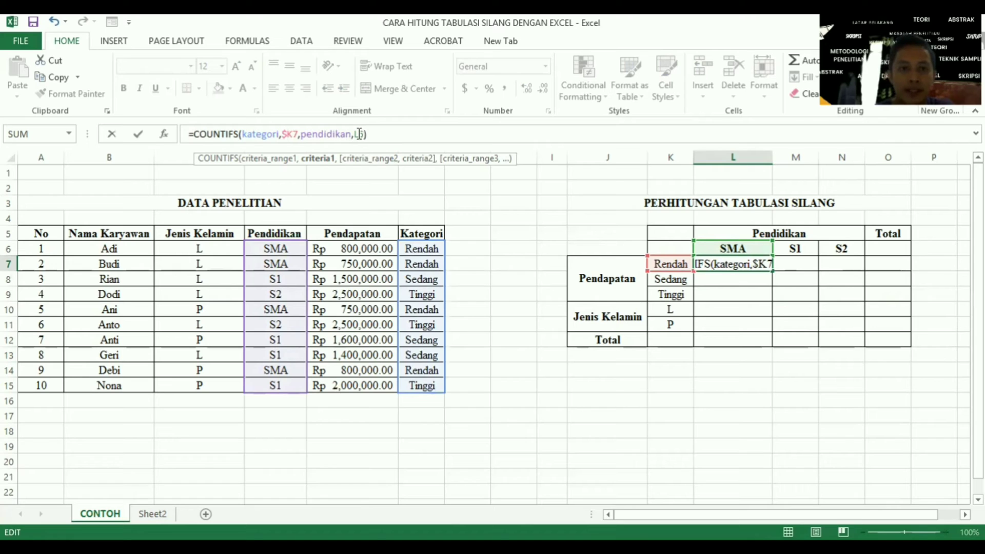
left_click(359, 134)
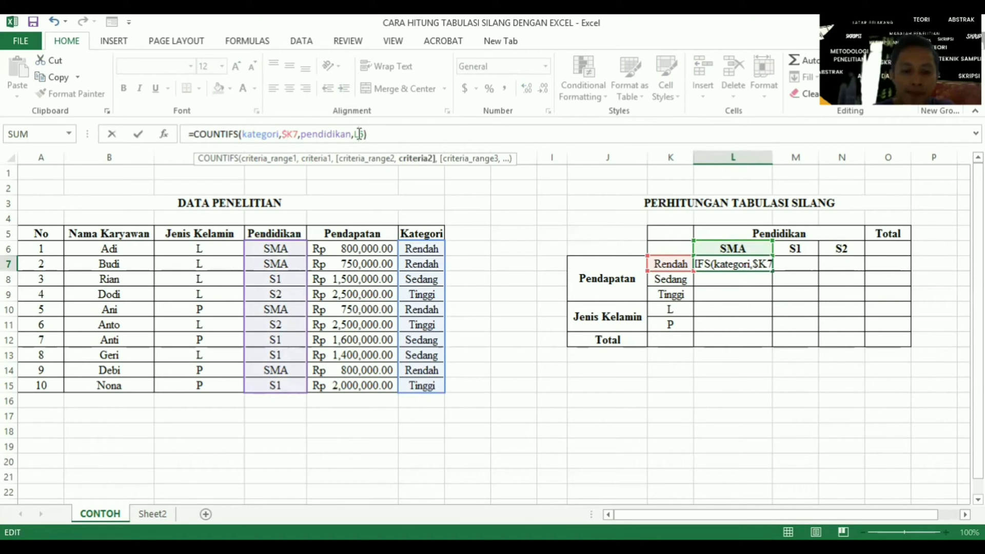
key("Delete")
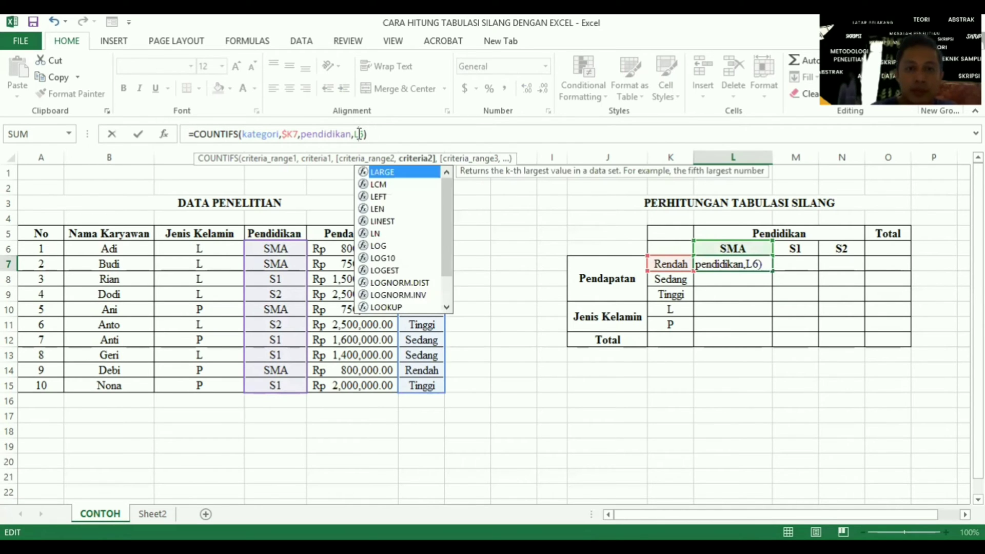
type("$")
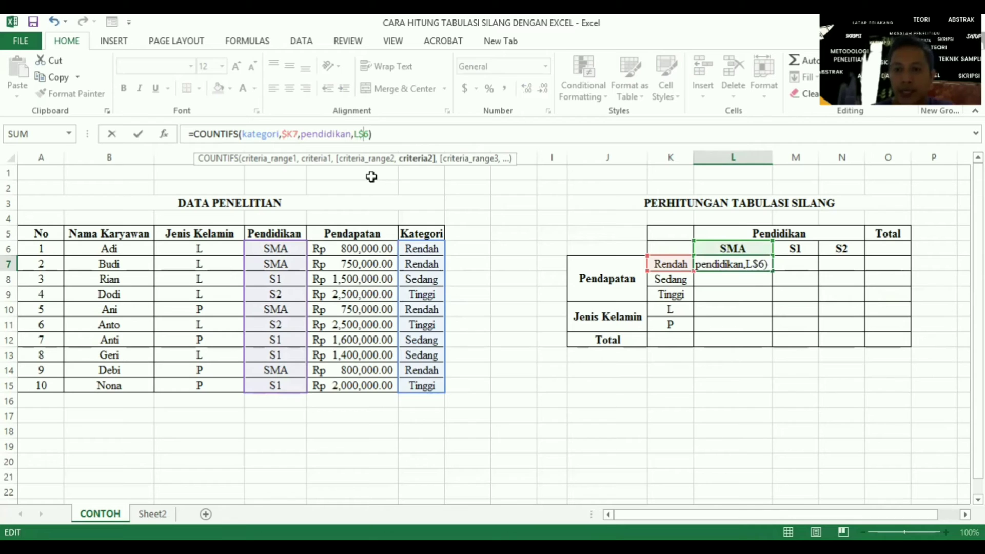
key("ctrl+Return")
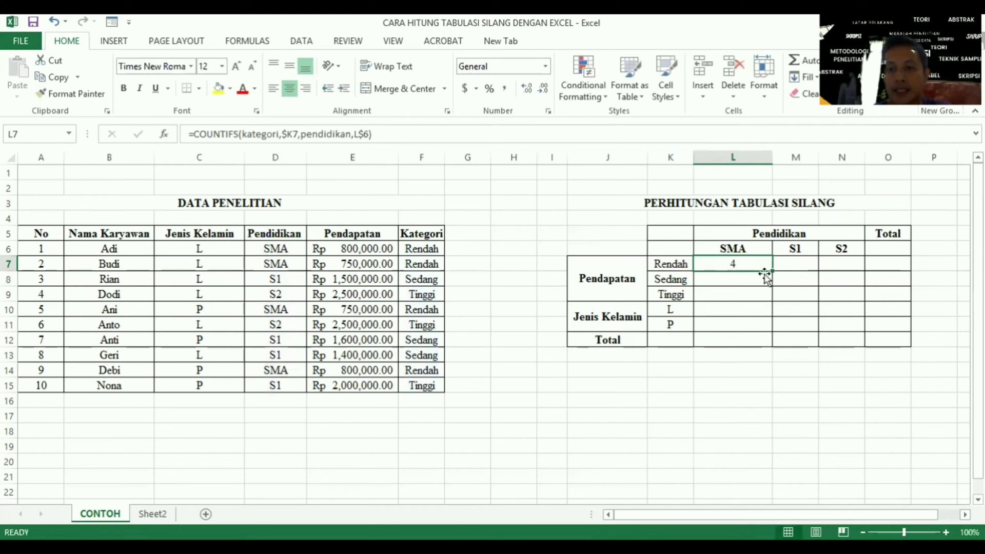
- Fill the COUNTIFS formula across L7:N9 and inspect the copied formula in M7
mouse_move(771, 271)
left_mouse_down()
mouse_move(770, 297)
mouse_move(849, 296)
left_mouse_up()
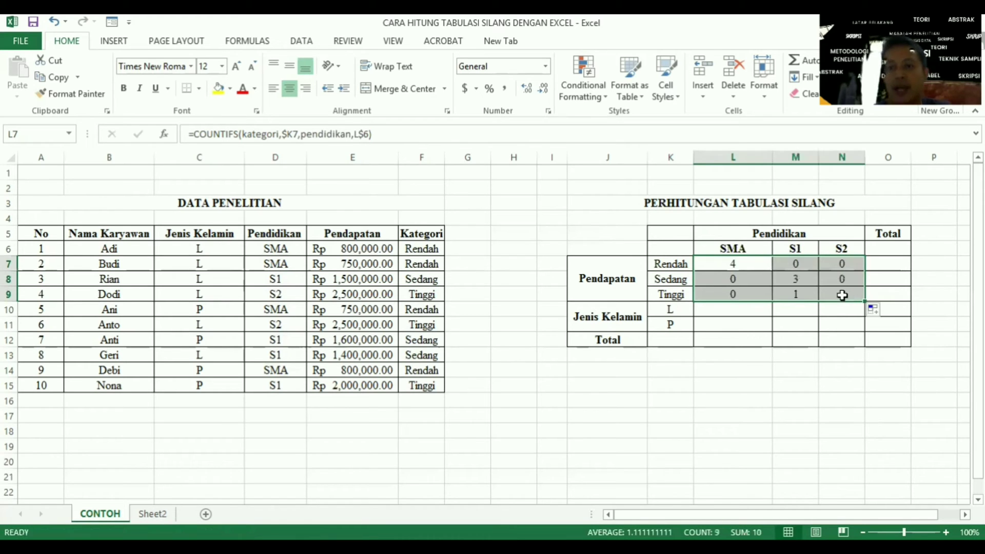
left_click(771, 266)
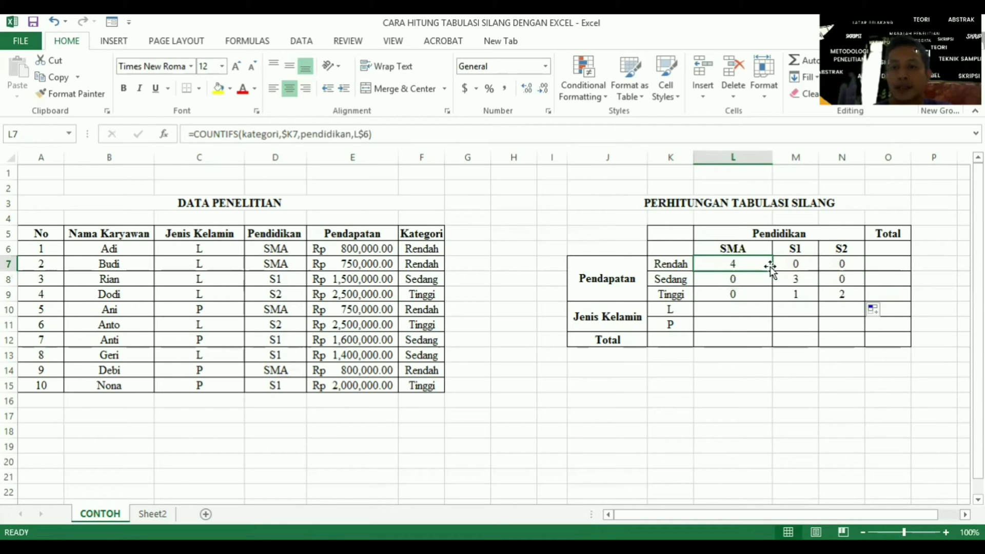
left_click(796, 267)
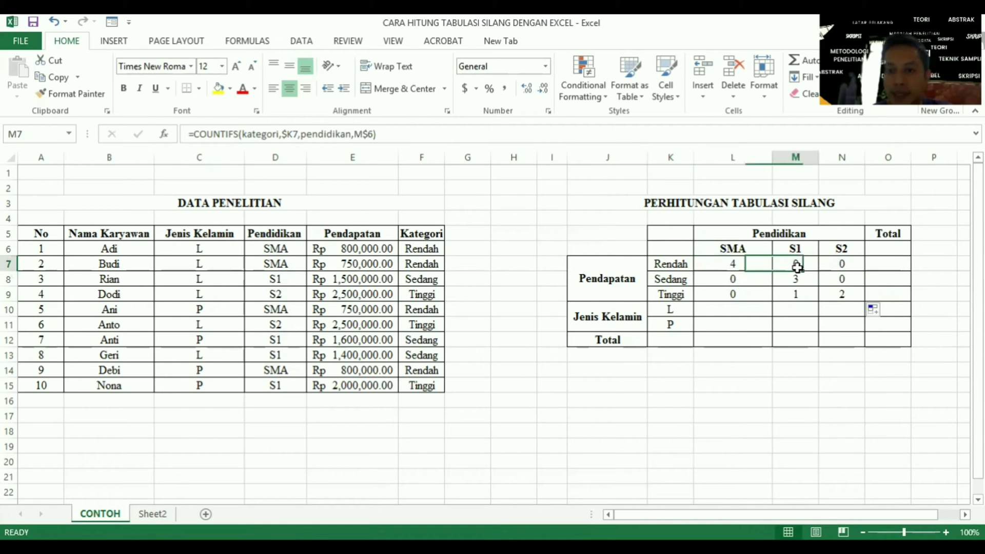
left_click(796, 250)
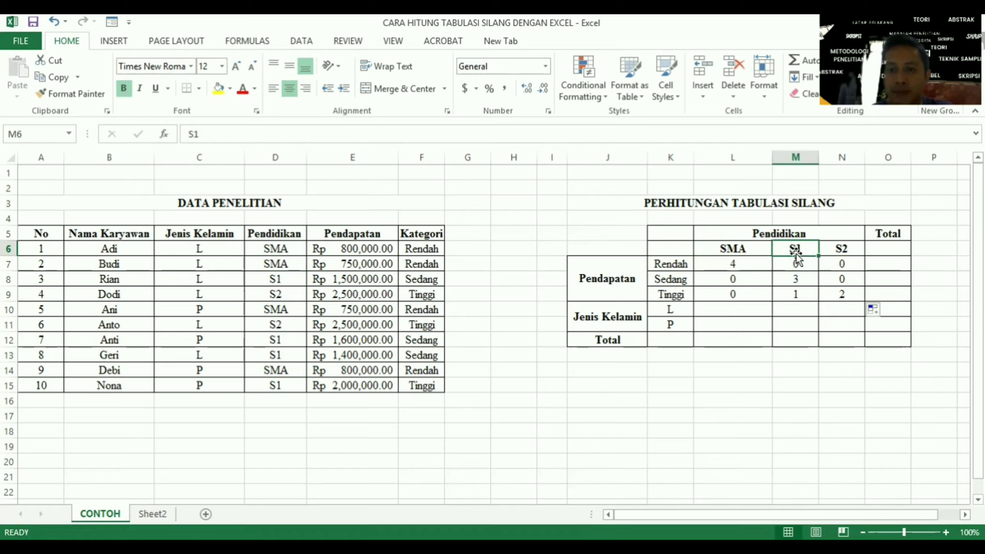
left_click(795, 263)
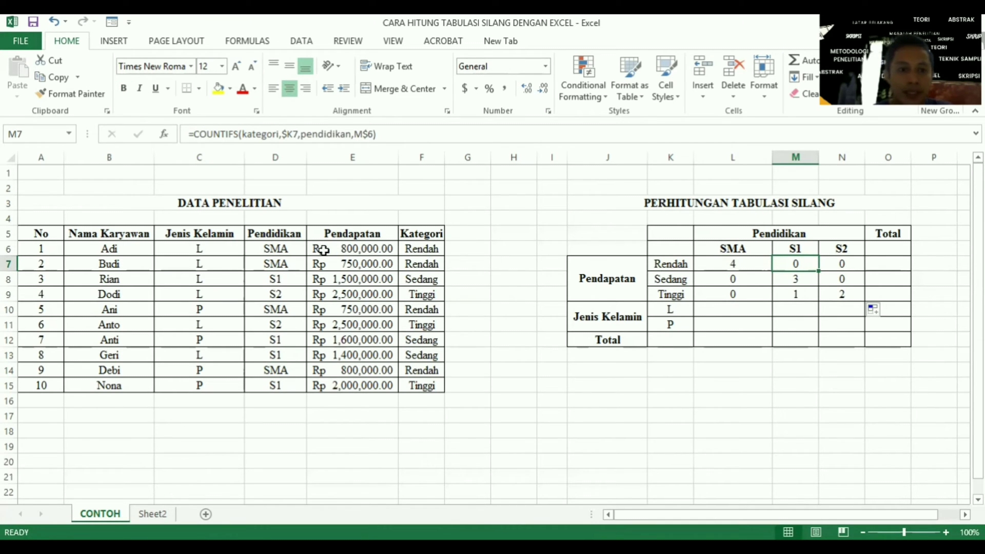
- Mark the S1 employee records in rows 8, 12, 13 and 15 of the data table
left_click_drag(273, 281, 416, 285)
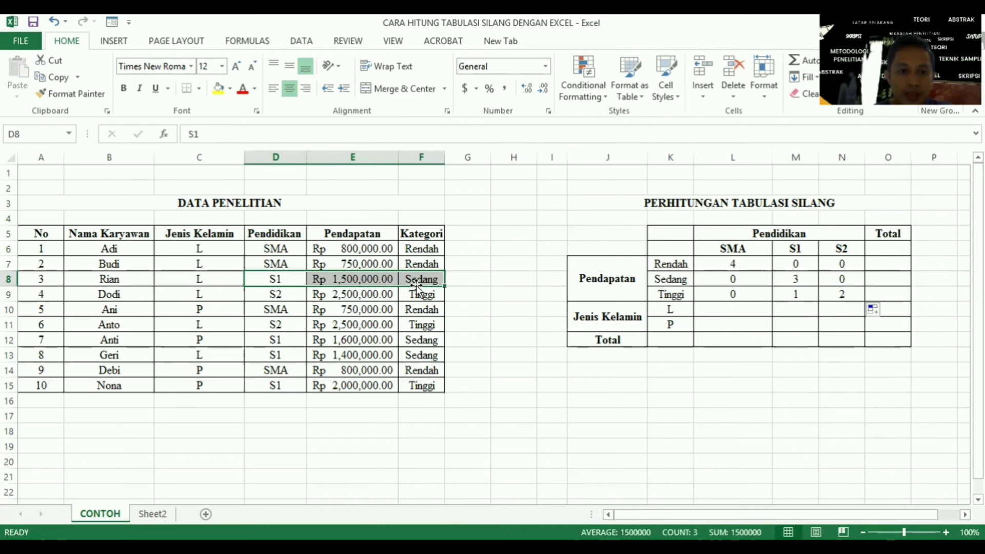
left_click(278, 341)
left_click_drag(277, 341, 427, 348)
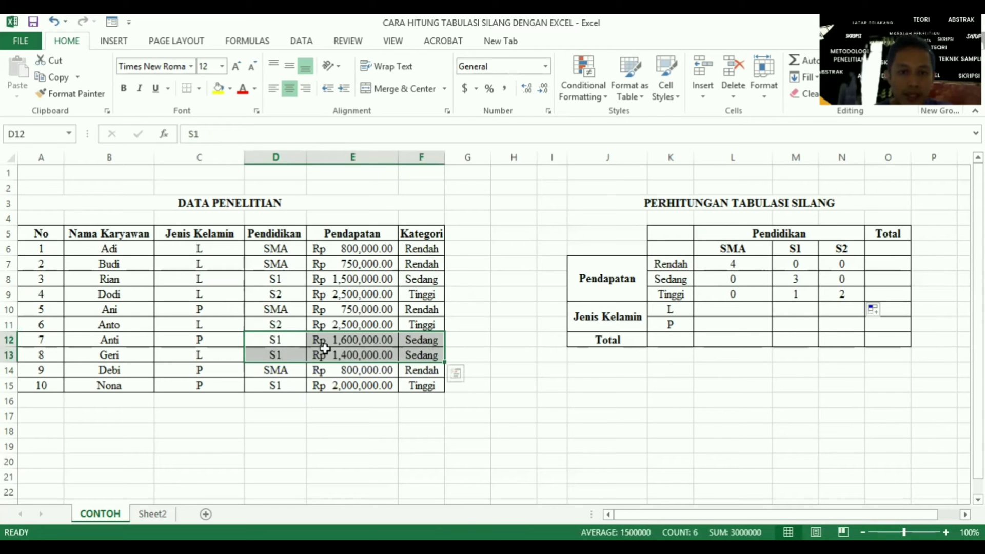
left_click_drag(278, 390, 435, 386)
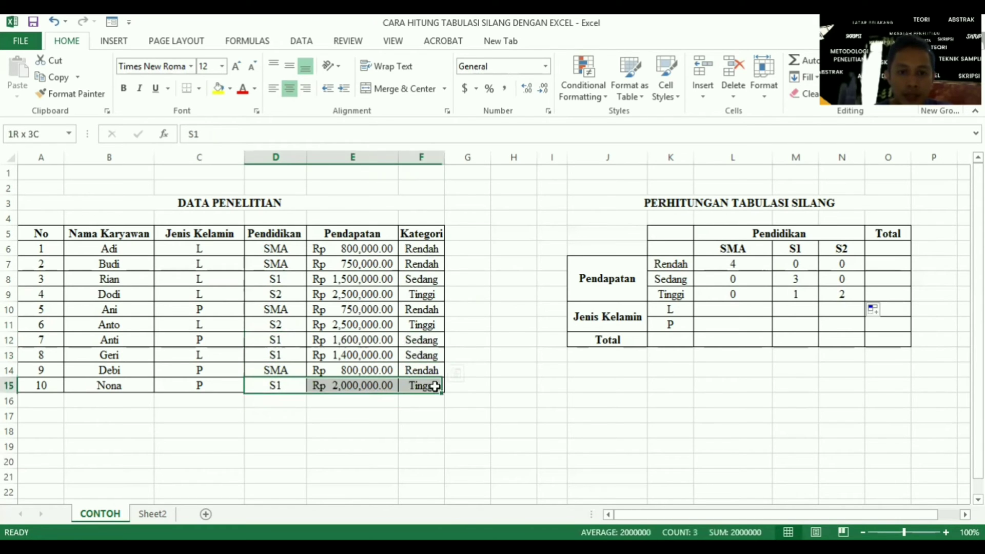
left_click(798, 262)
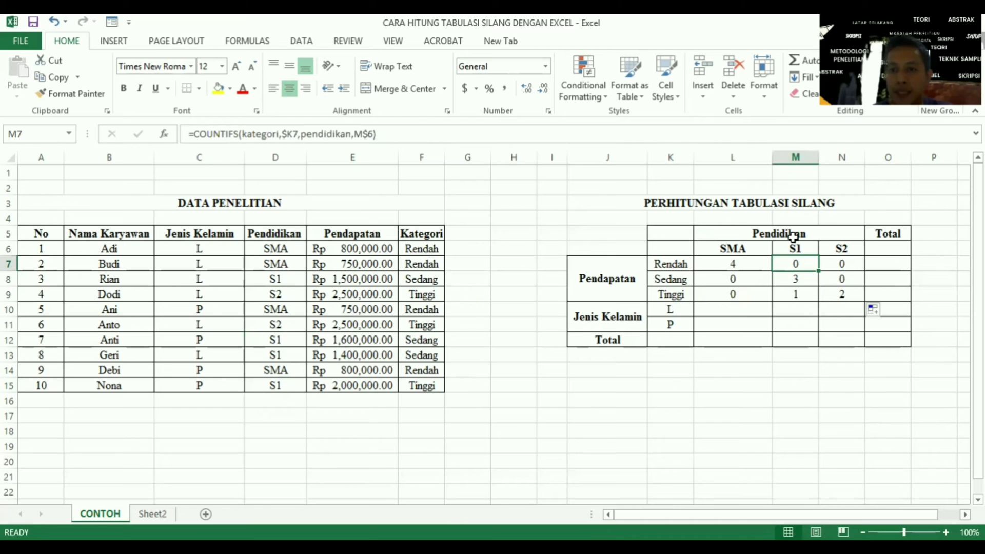
- Check the copied counts in N7 and the Tinggi–S1 cell M9 against their headings
left_click(796, 248)
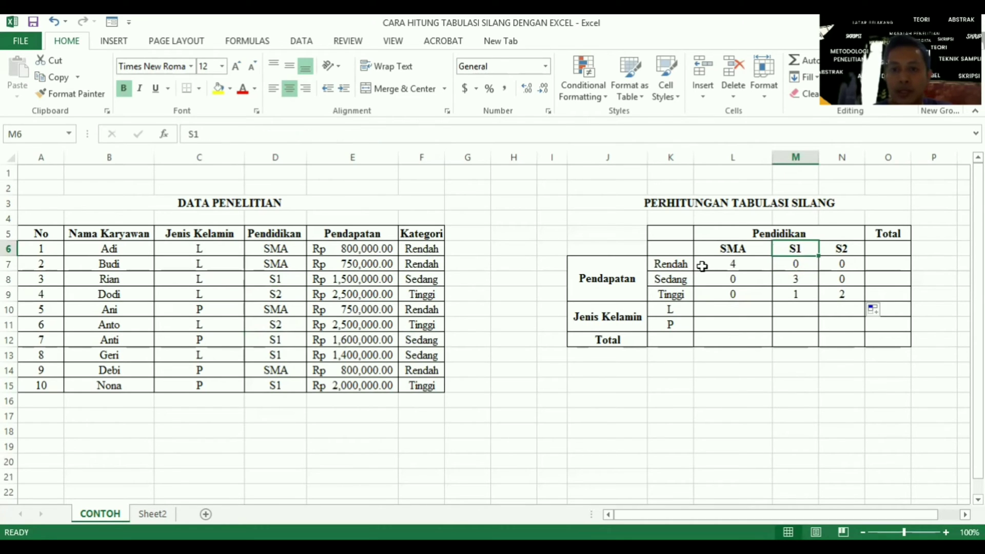
left_click(682, 265)
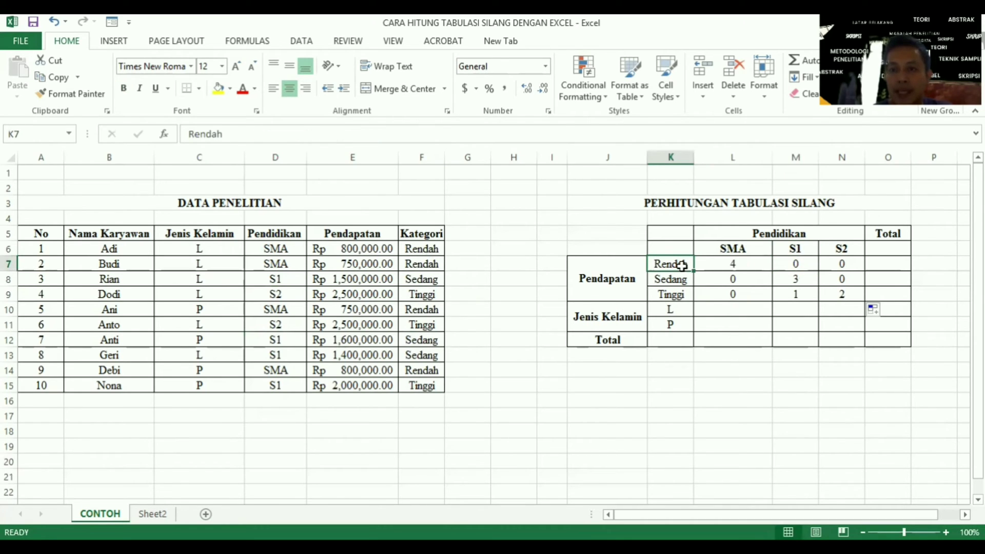
left_click(844, 264)
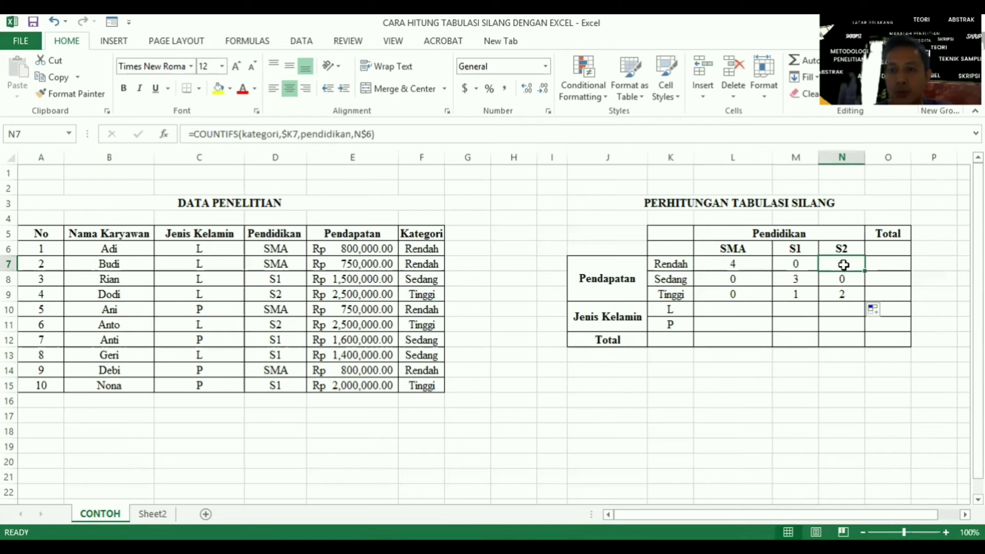
left_click(794, 297)
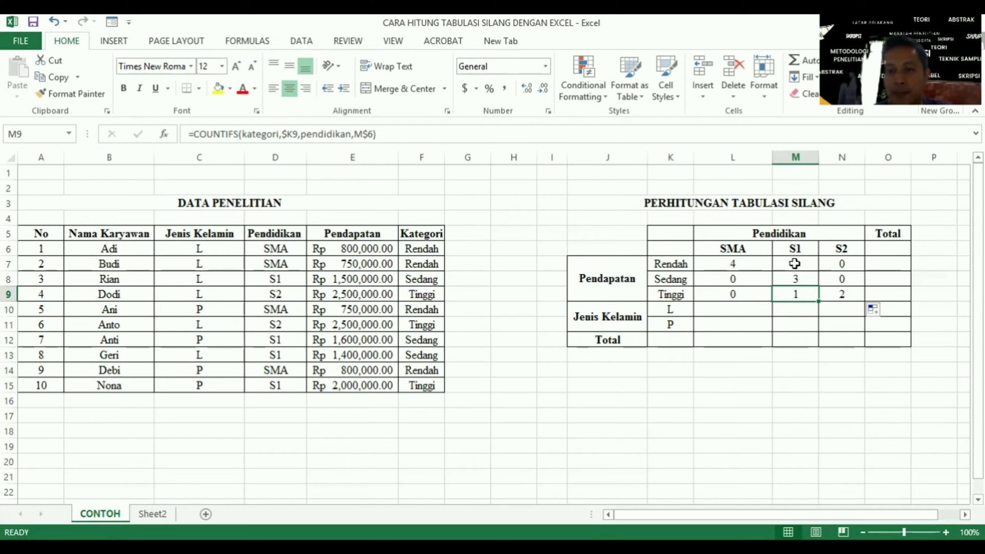
left_click(795, 249)
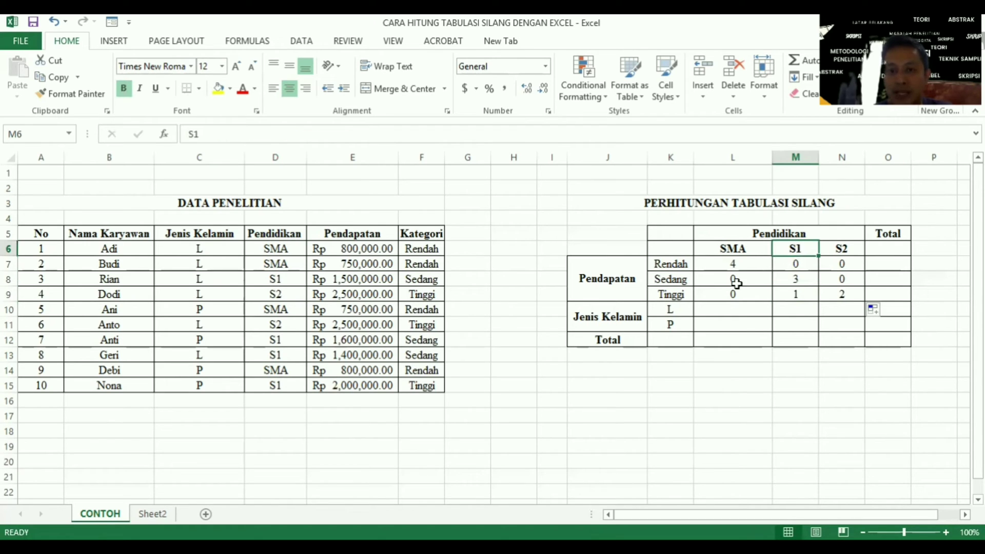
left_click(677, 295)
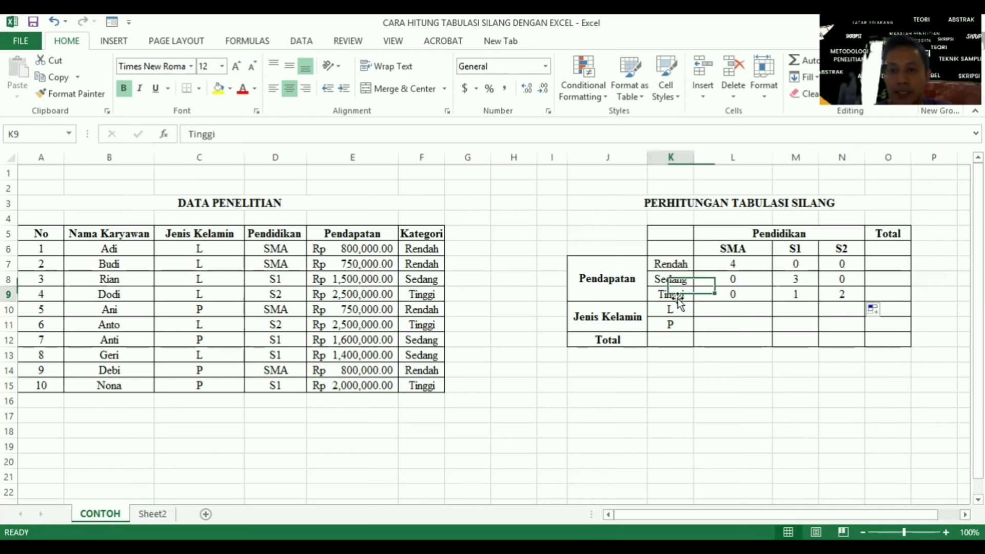
left_click(797, 295)
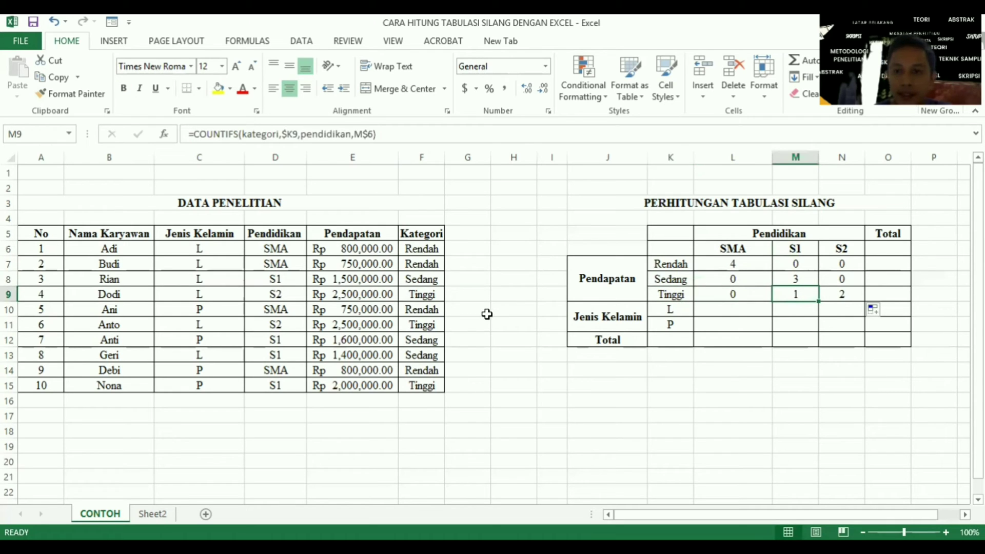
- Verify employee records against the Tinggi–S2 count of 2 and its headings
left_click_drag(284, 387, 422, 388)
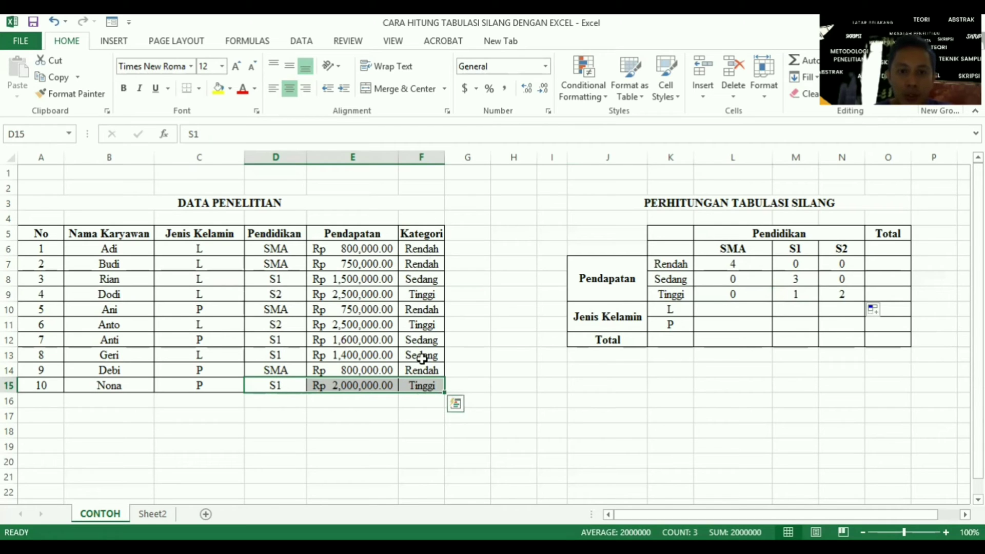
left_click(425, 389)
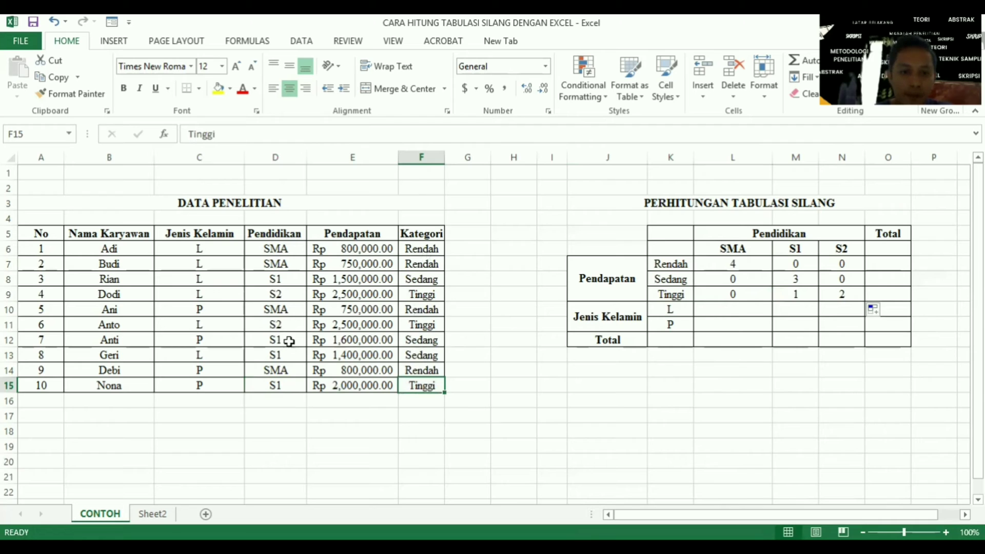
left_click_drag(273, 355, 416, 357)
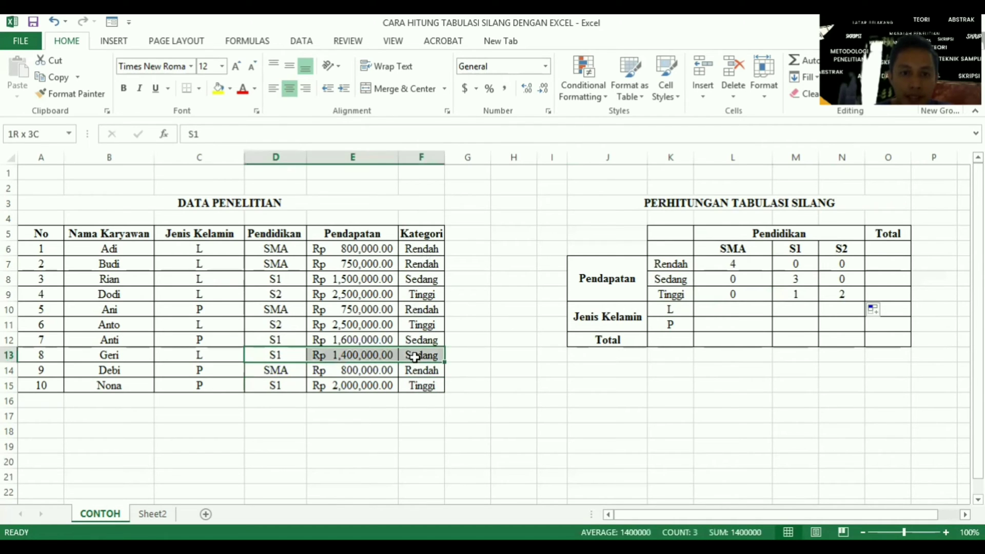
left_click_drag(295, 339, 421, 339)
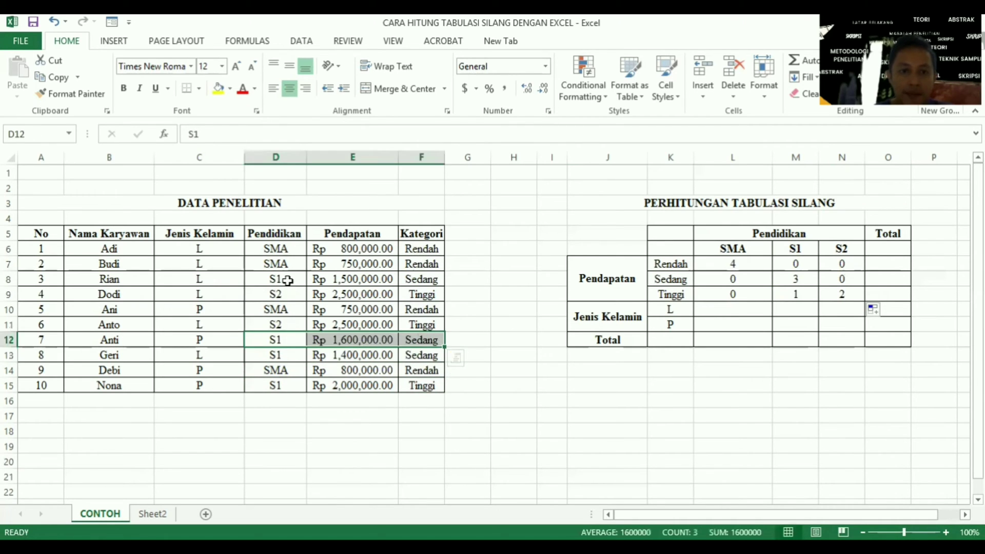
left_click_drag(284, 279, 391, 279)
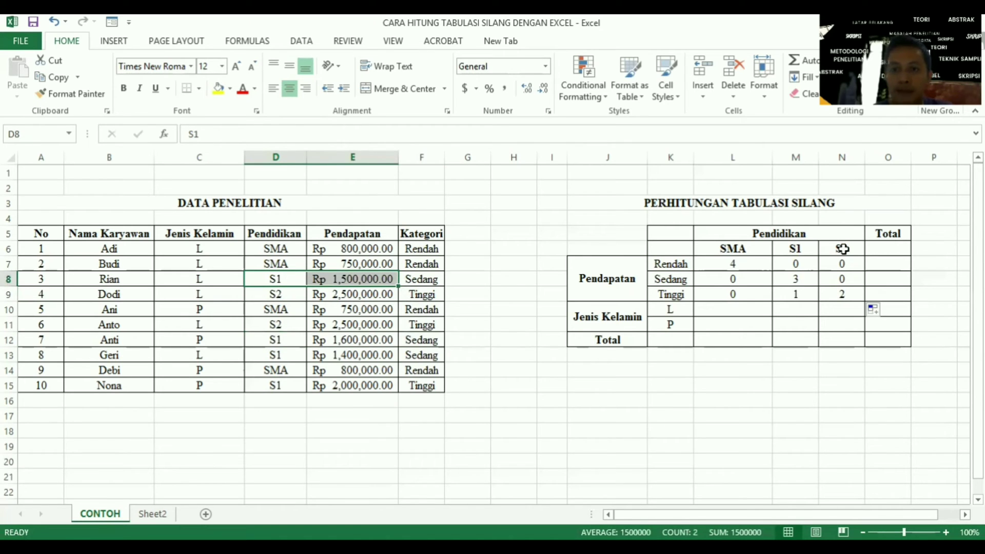
left_click(843, 294)
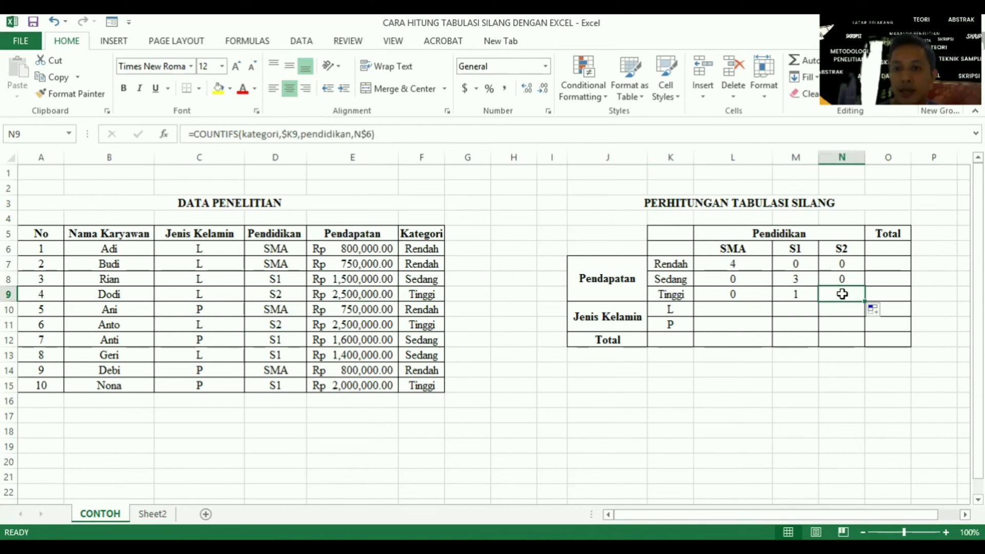
left_click(841, 250)
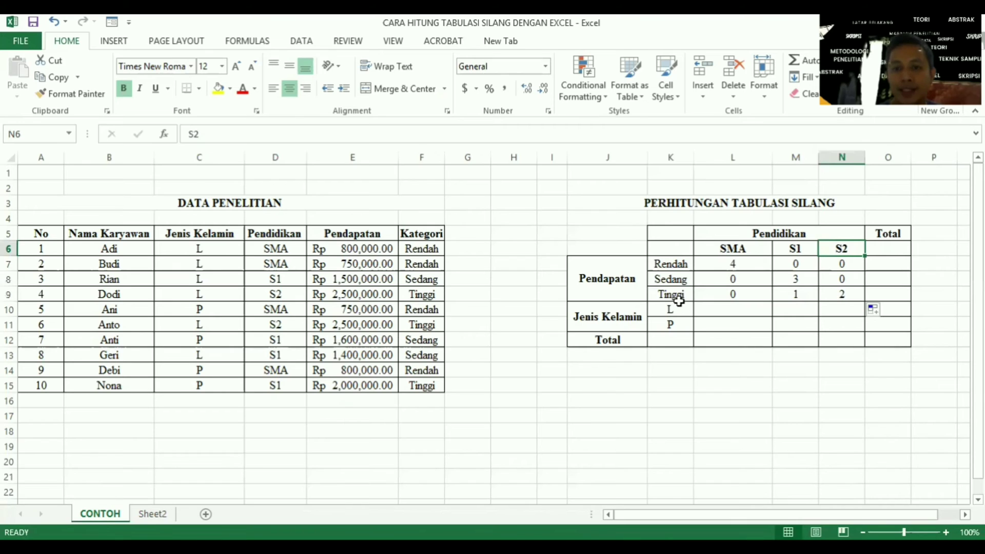
left_click(665, 293)
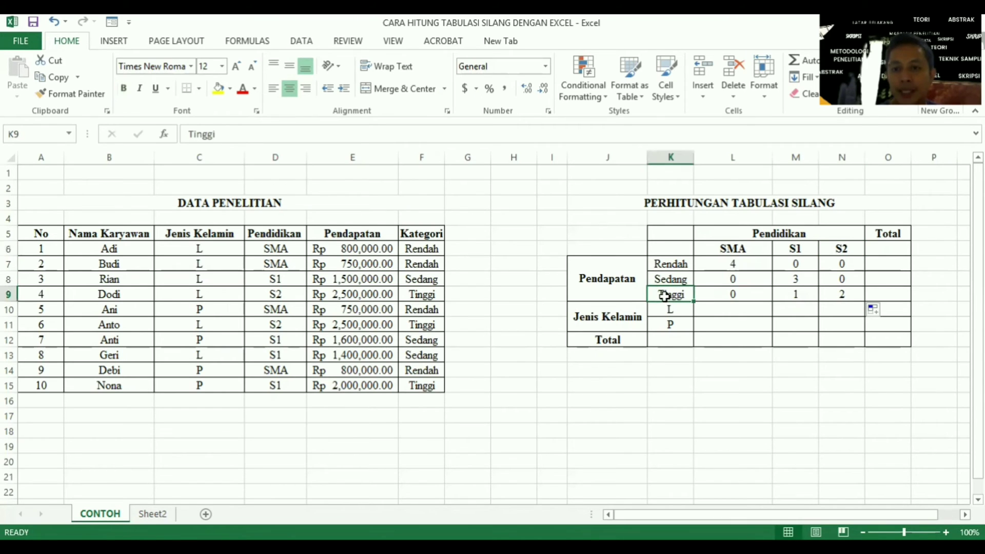
left_click(835, 308)
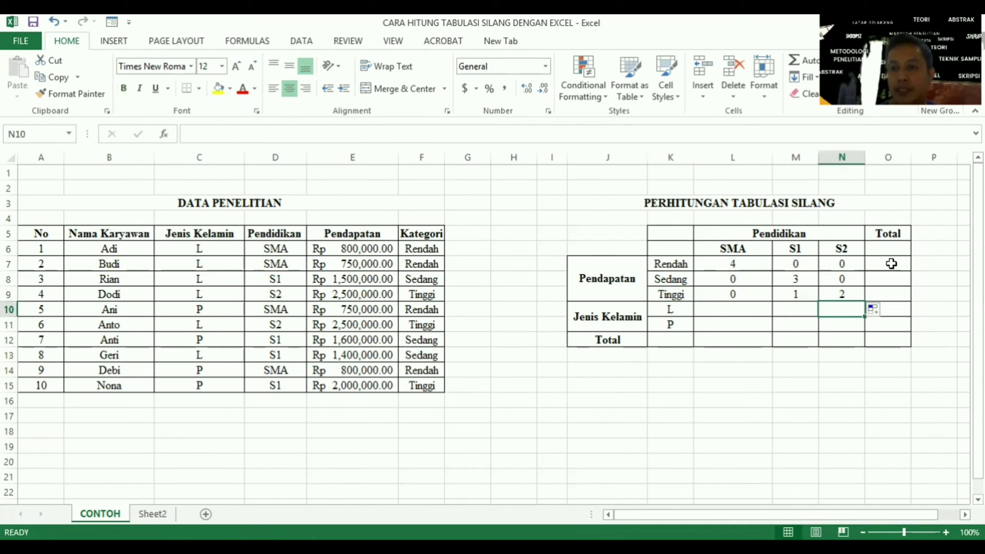
- Enter =SUM(L7:N7) in O7 and fill it down to O9
left_click(892, 264)
type("=")
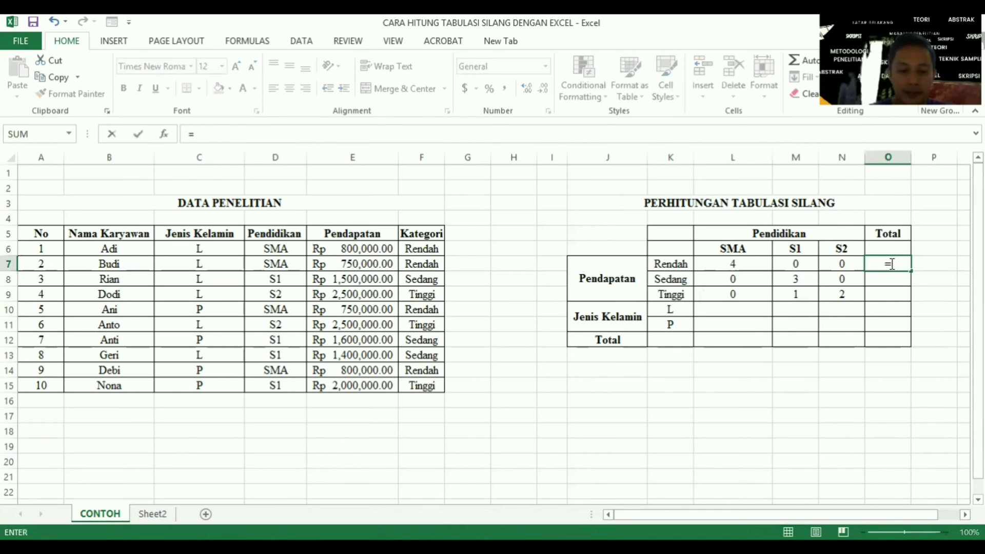
type("sum")
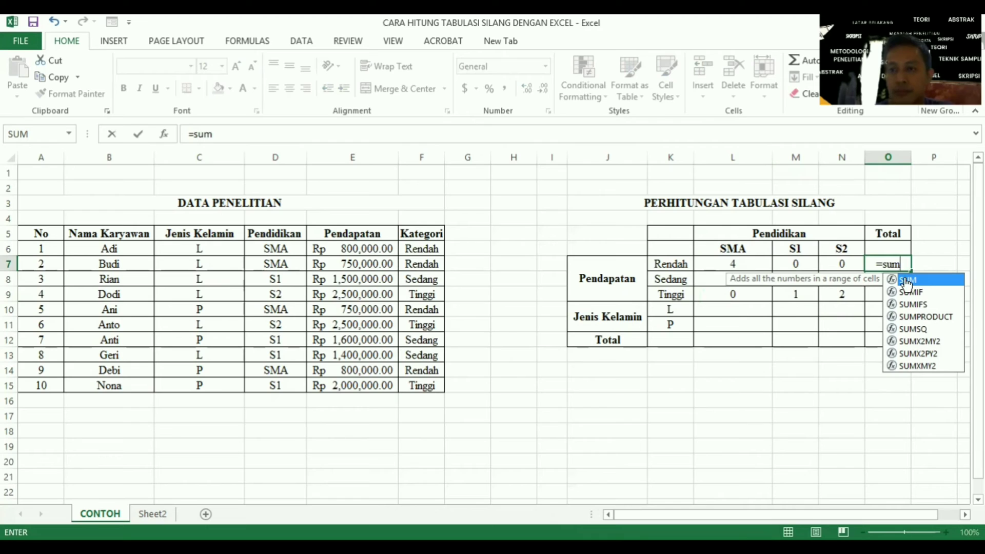
double_click(905, 279)
left_click_drag(737, 265, 843, 263)
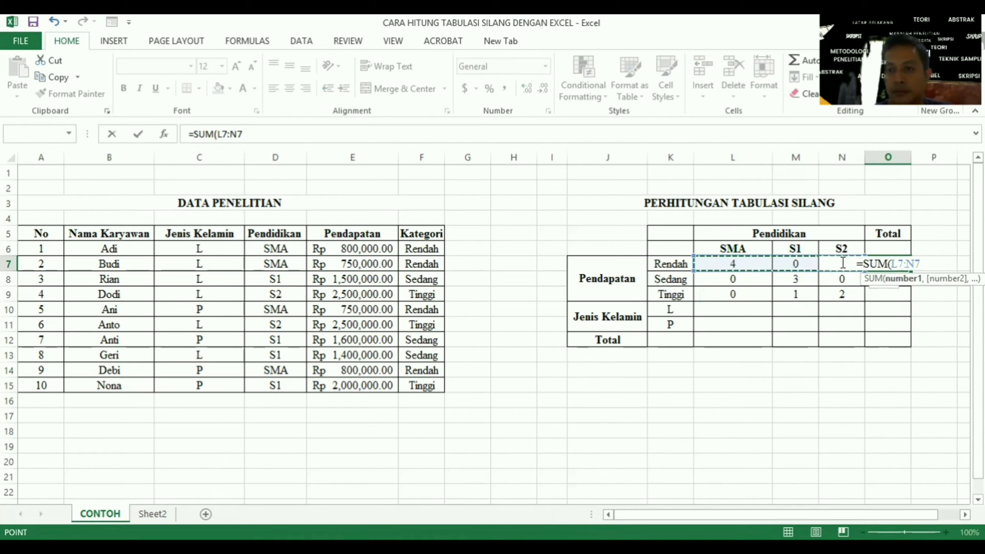
type(")")
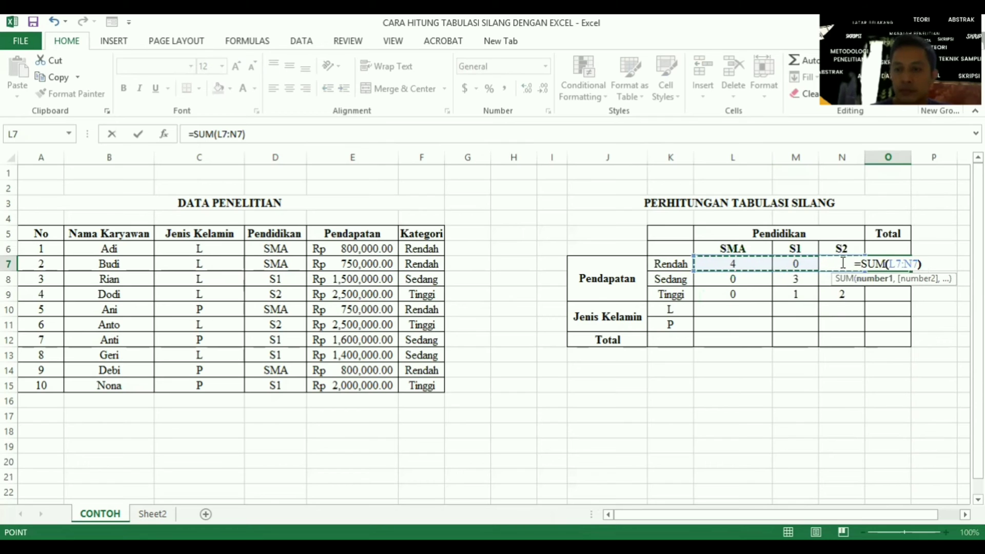
key("Return")
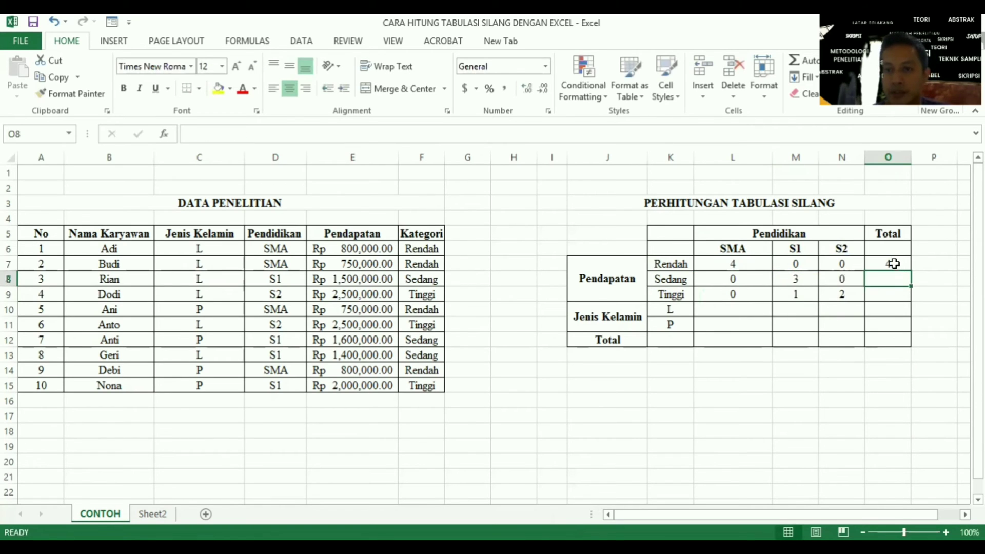
left_click(893, 261)
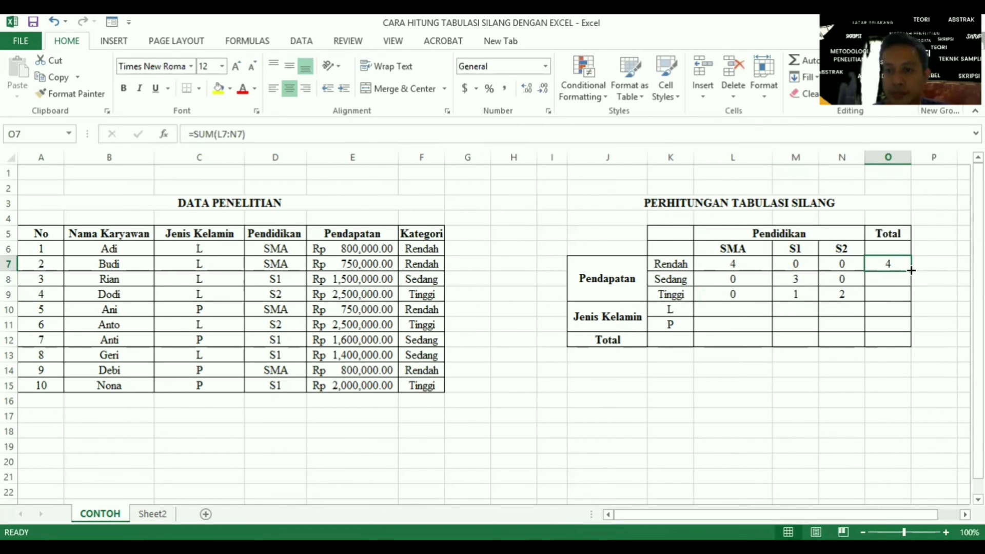
left_click_drag(912, 271, 911, 301)
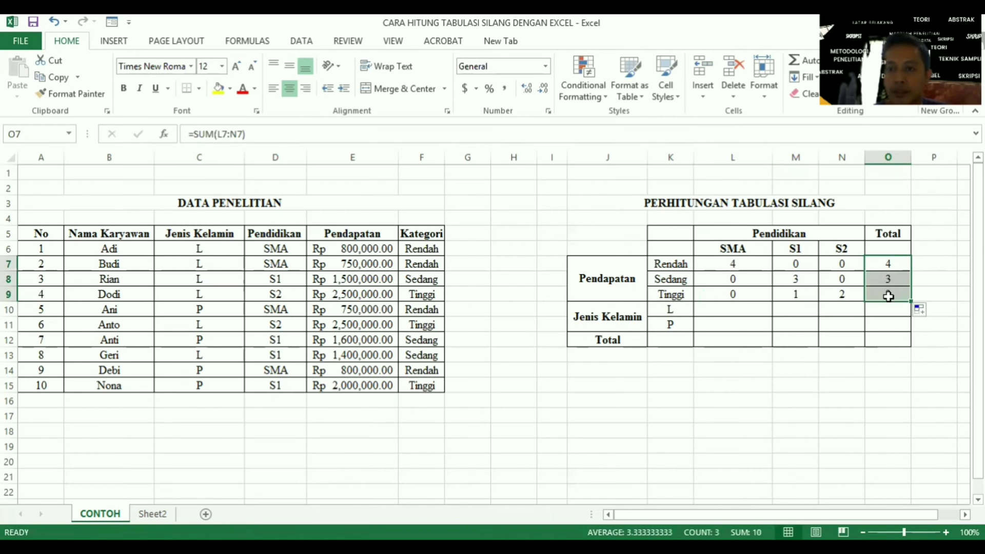
- Review the Rendah, Sedang and Tinggi row counts against their totals 4, 3 and 3
left_click(888, 298)
left_click(887, 266)
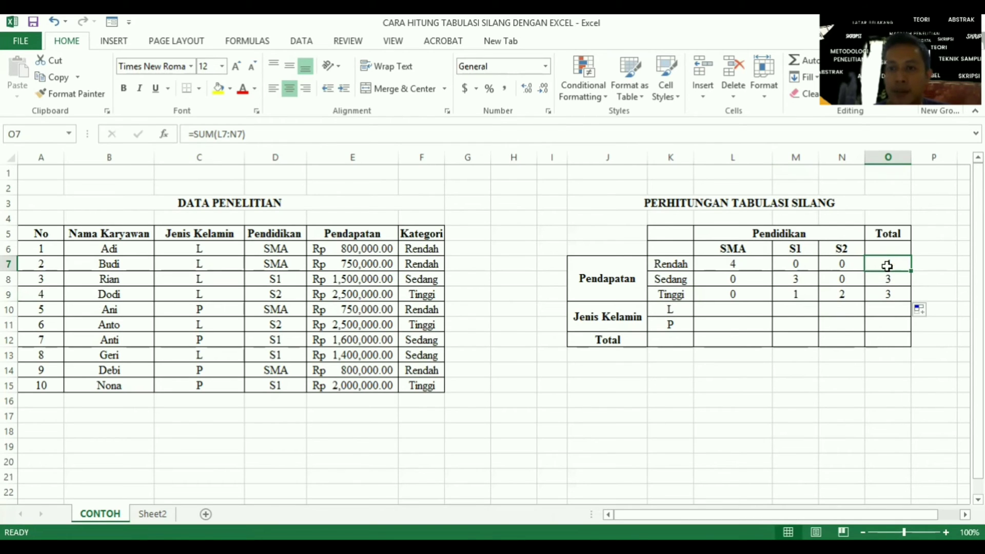
left_click_drag(671, 264, 875, 265)
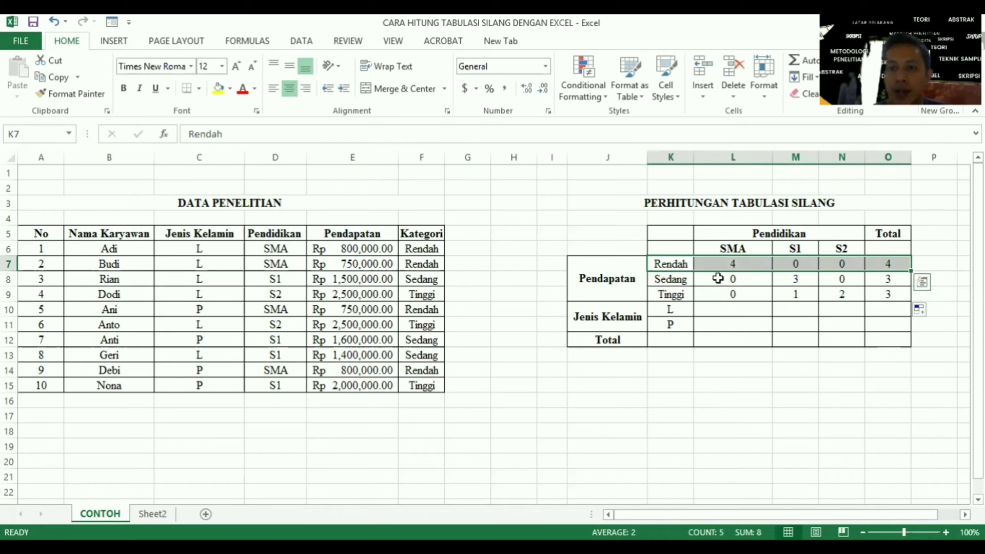
left_click(676, 280)
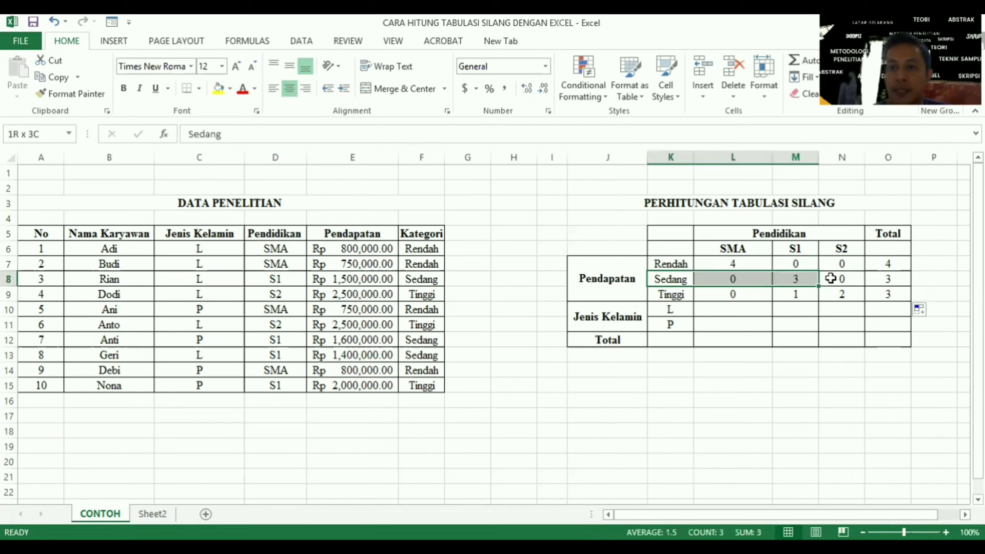
left_click_drag(745, 278, 886, 280)
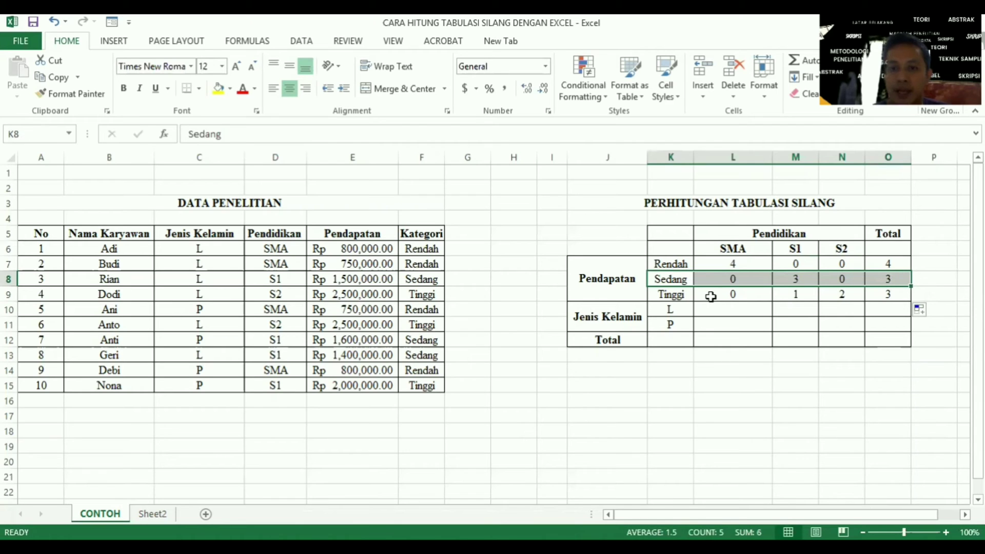
left_click(679, 295)
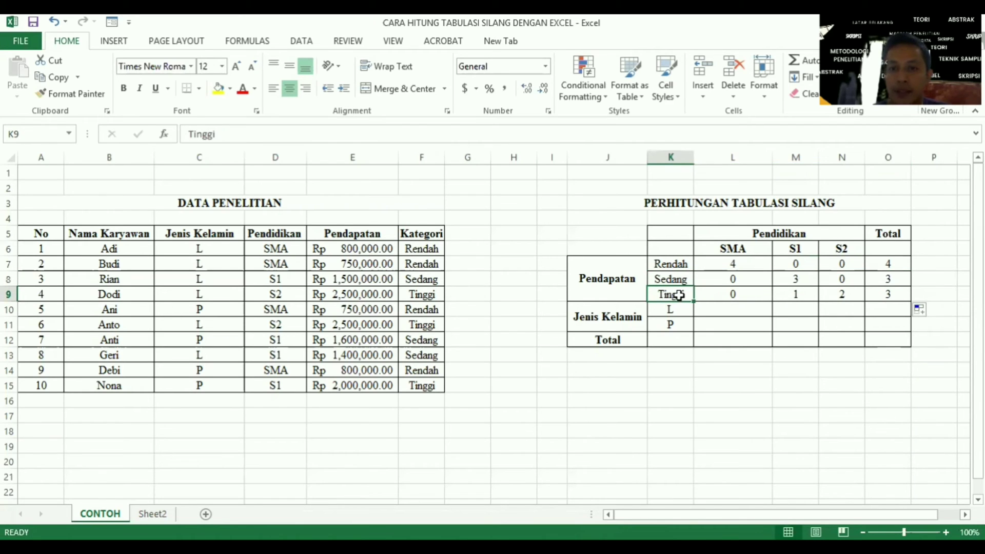
left_click_drag(679, 295, 871, 293)
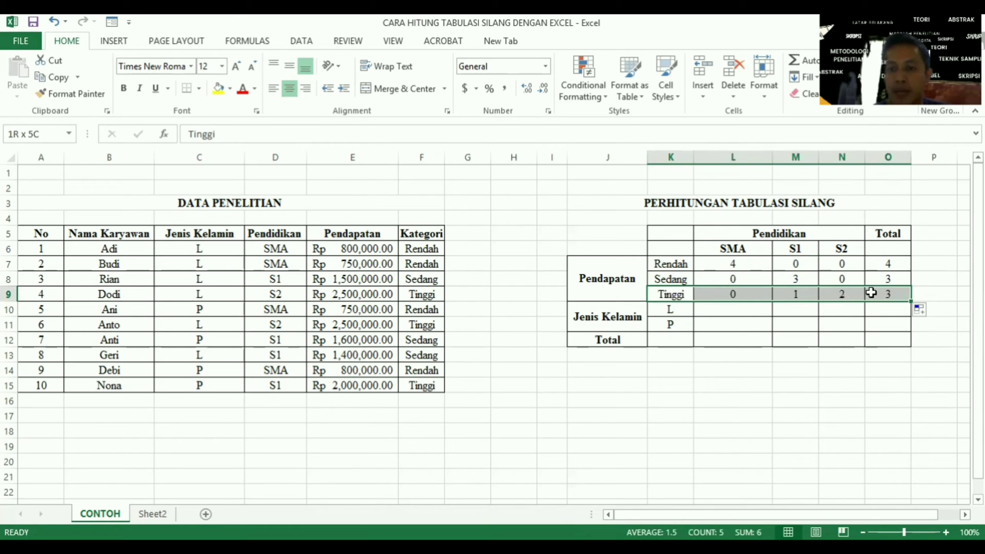
left_click_drag(871, 293, 871, 293)
left_click(718, 310)
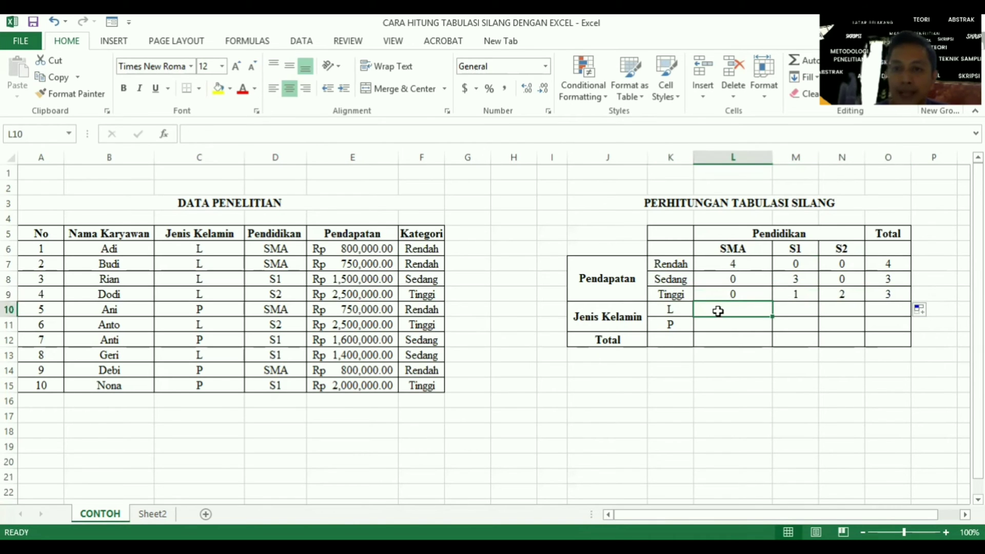
- In L10, start a COUNTIFS formula with jenis_kelamin as the first criteria range
left_click(774, 234)
left_click(617, 324)
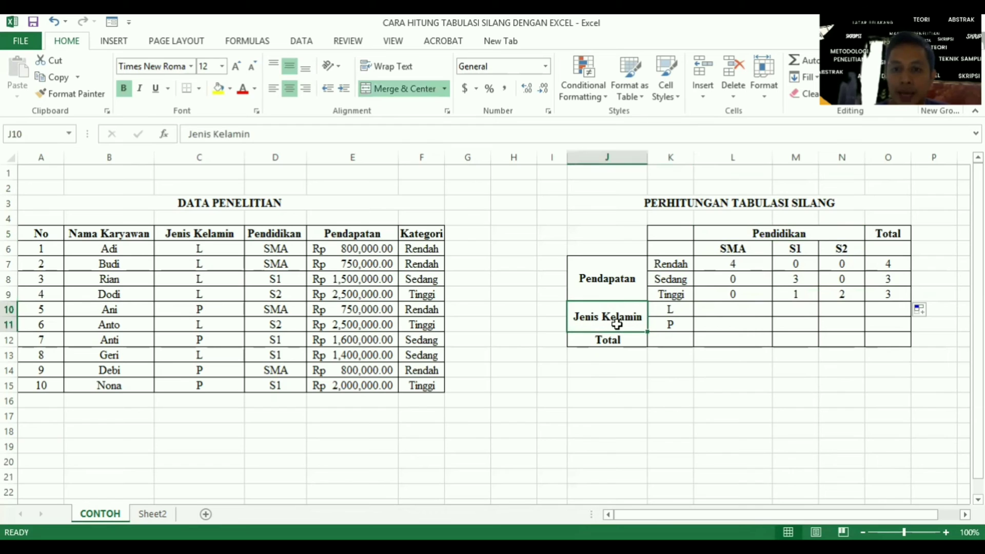
left_click(718, 313)
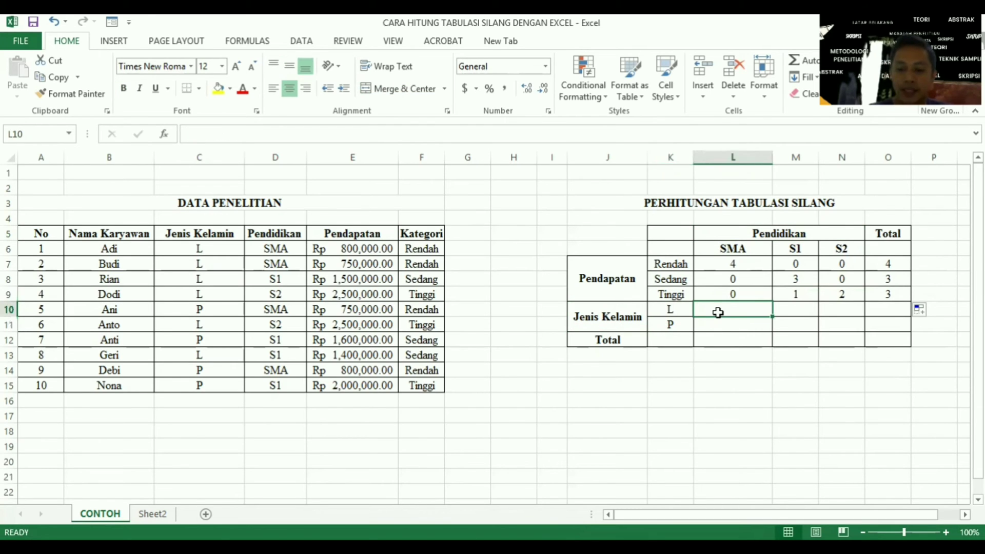
type("=")
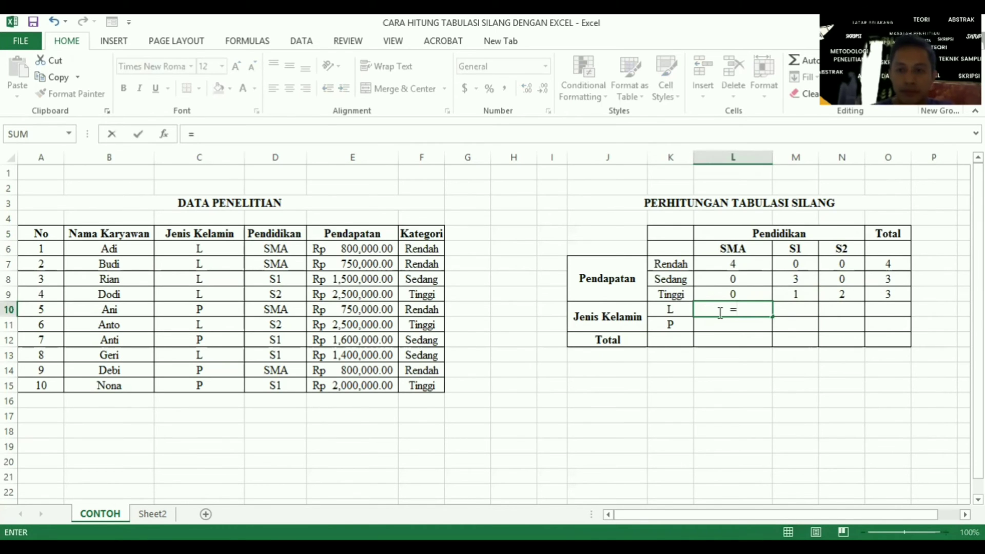
type("countif")
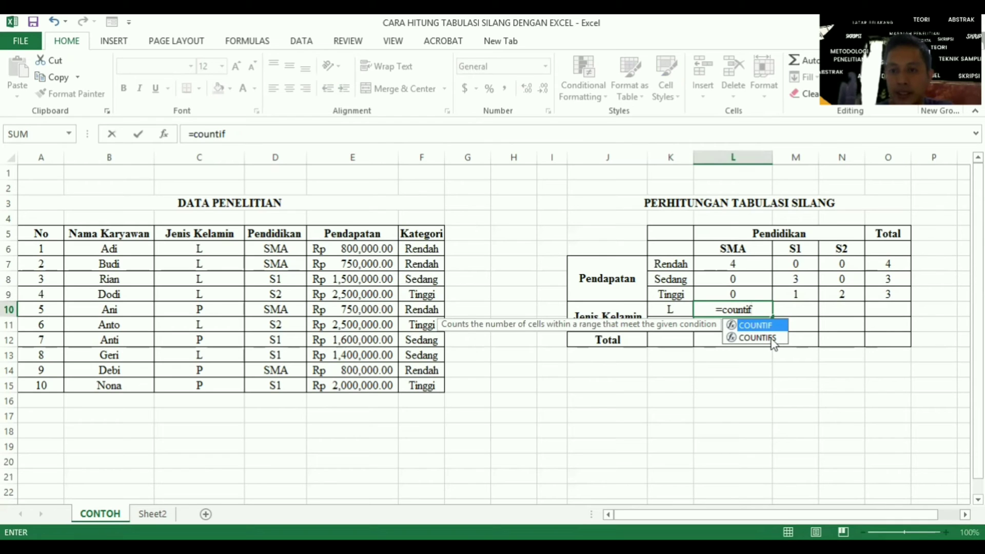
double_click(760, 337)
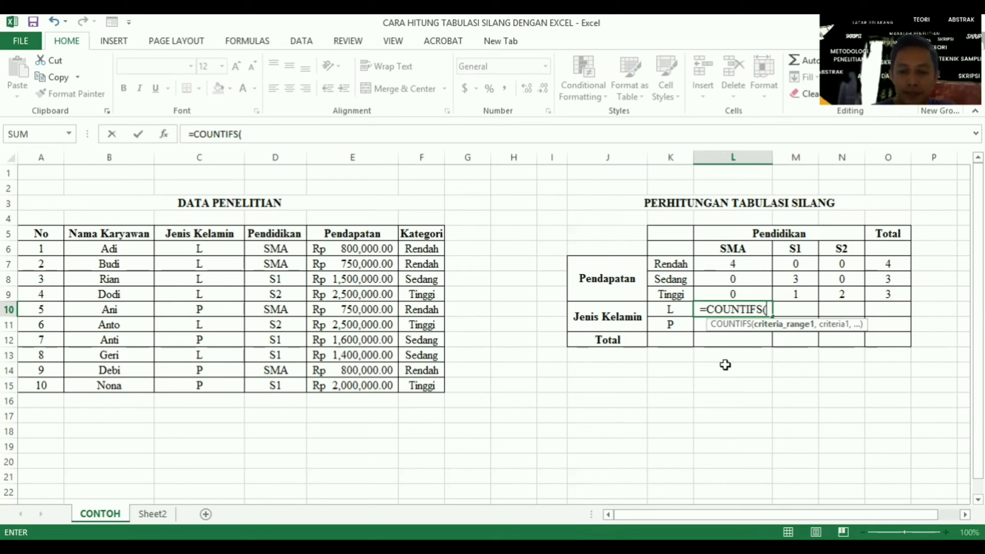
type("je")
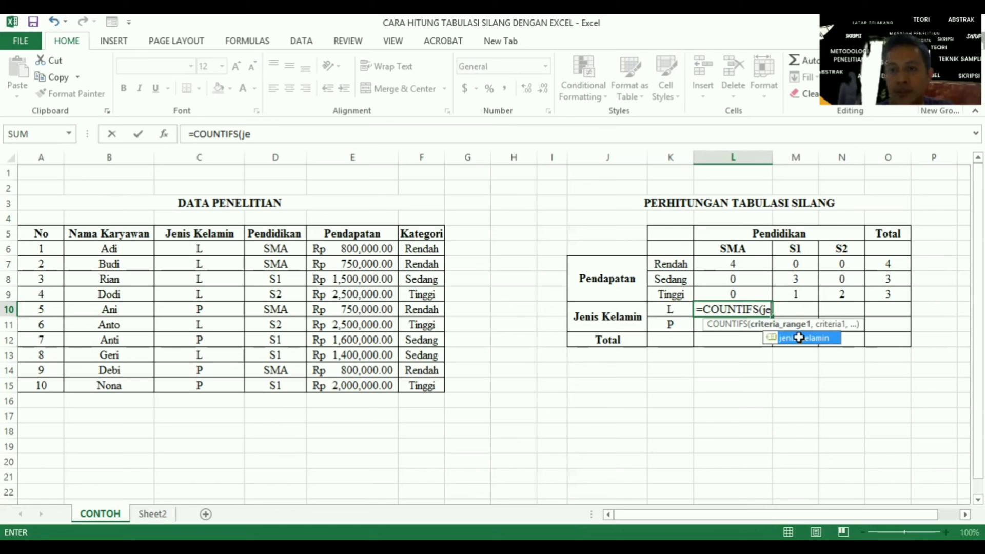
double_click(801, 339)
- Add K10, the pendidikan range and the SMA heading L6 as the remaining criteria
type(",")
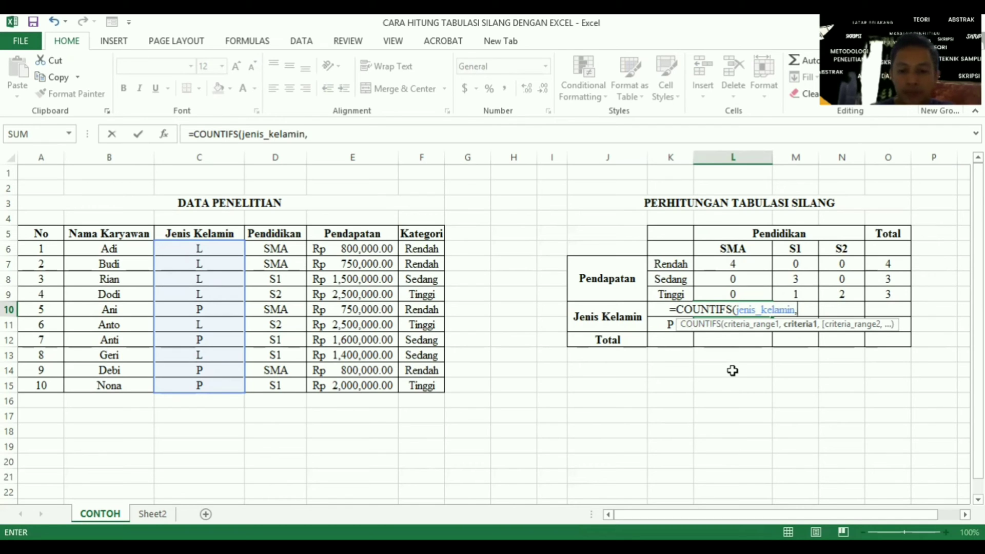
type("k10")
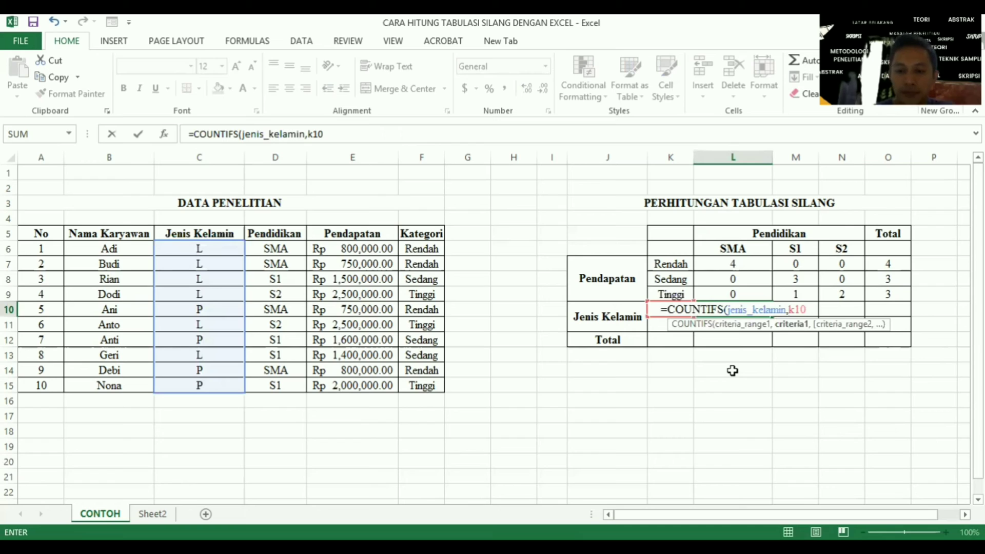
type(",")
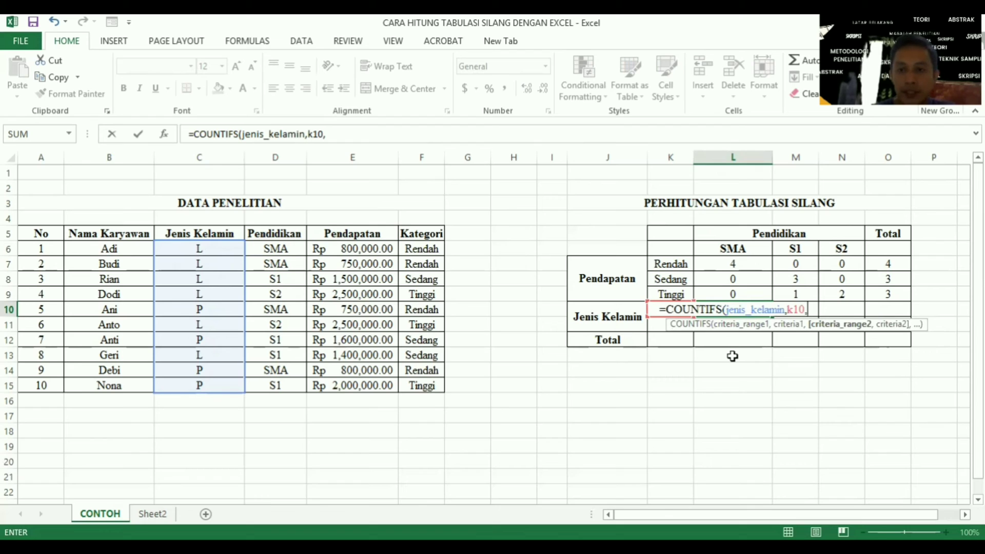
type("pe")
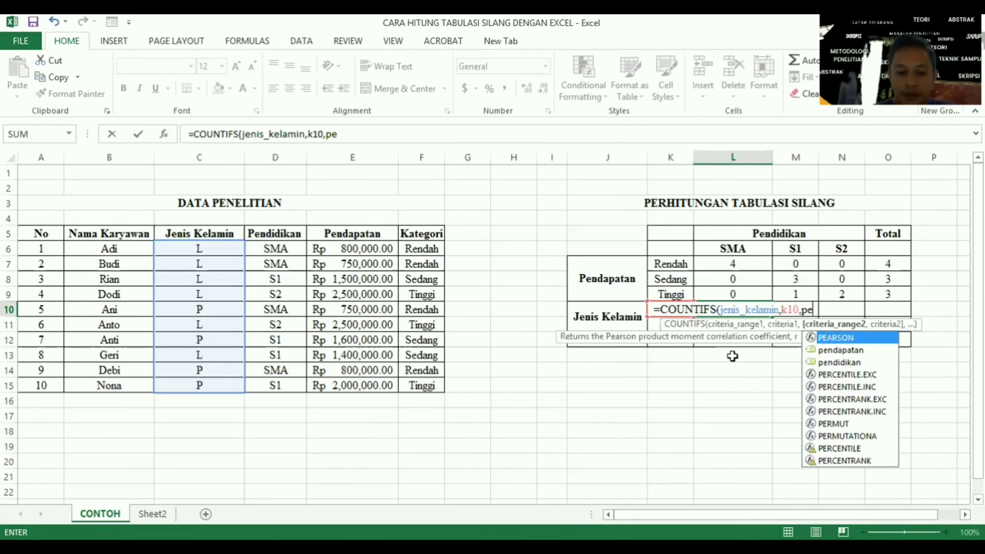
type("nd")
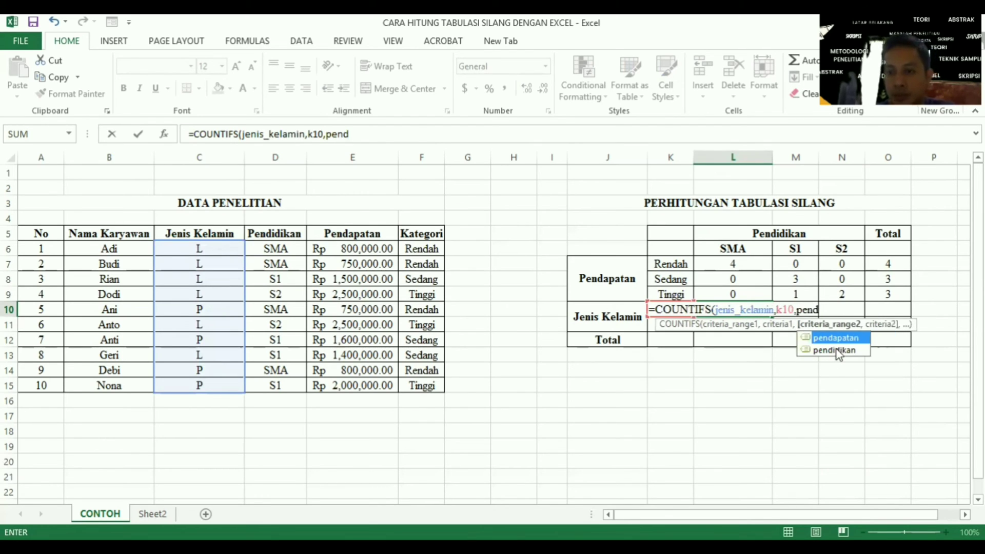
left_click(837, 350)
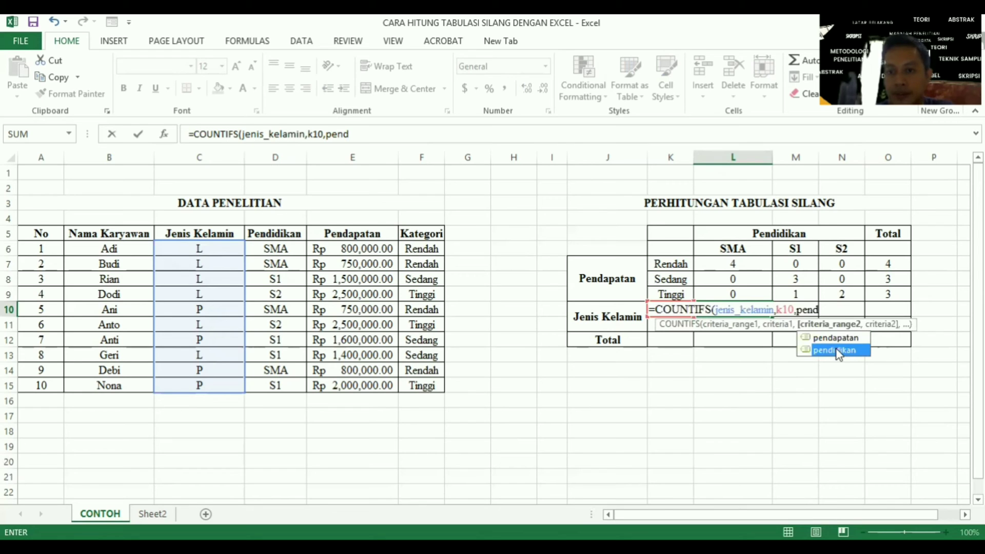
double_click(837, 351)
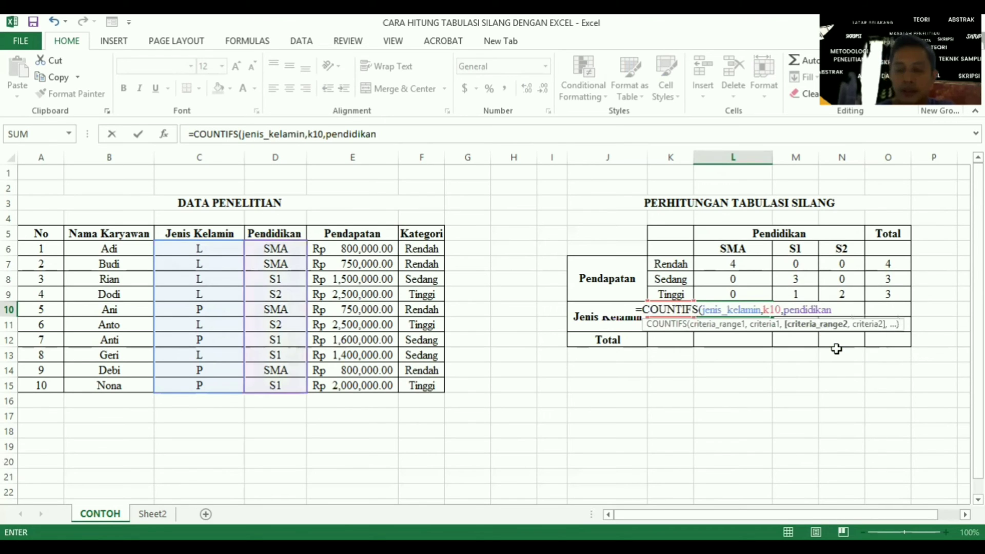
type(",")
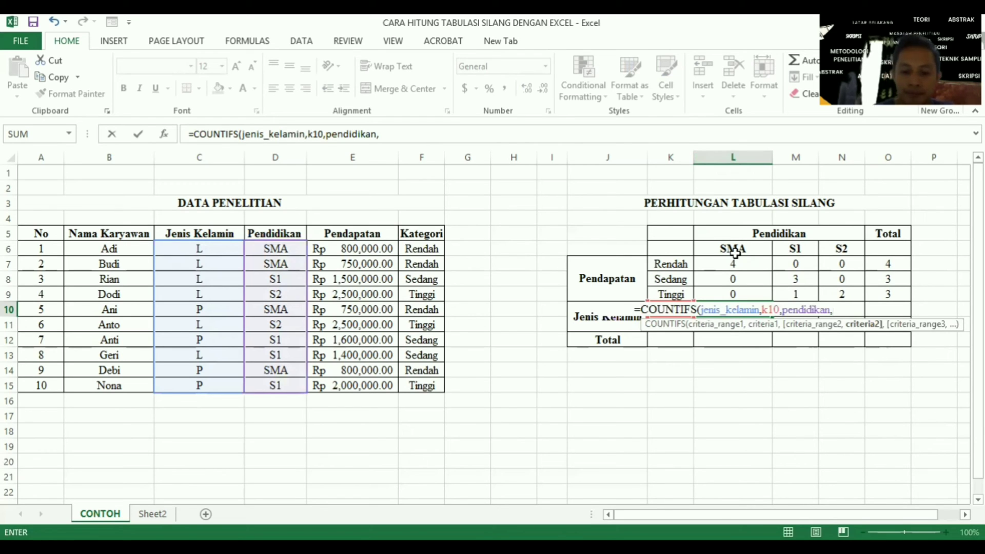
left_click(735, 252)
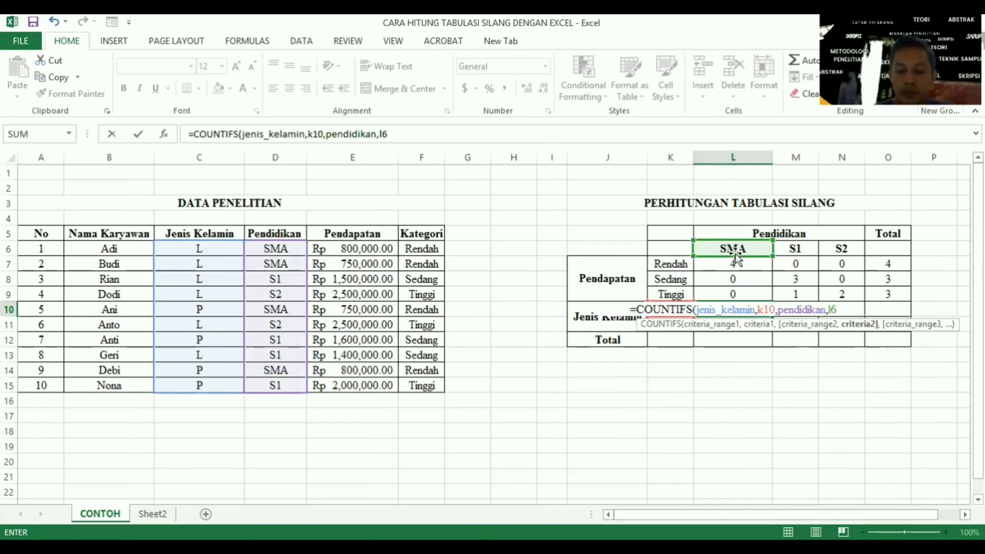
- Close and commit the L10 COUNTIFS formula, which returns 2
type(")")
key("Return")
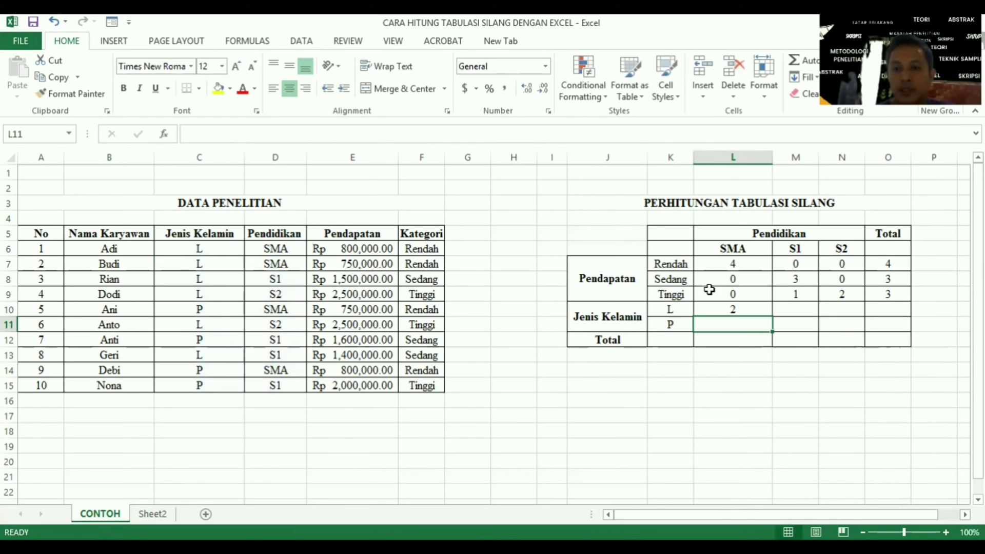
left_click(737, 310)
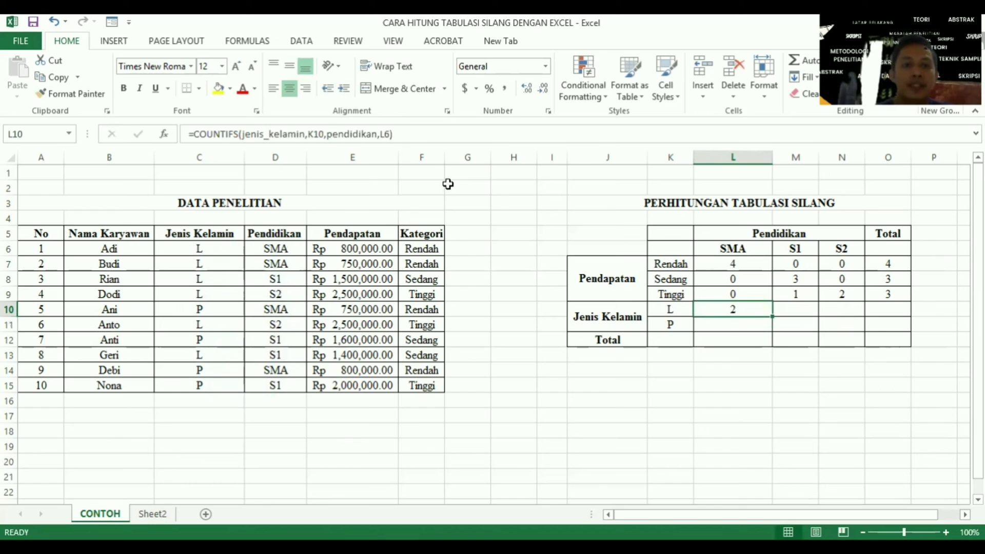
- Anchor L10's references as $K10 and L$6, then copy it over L10:N11
left_click(308, 134)
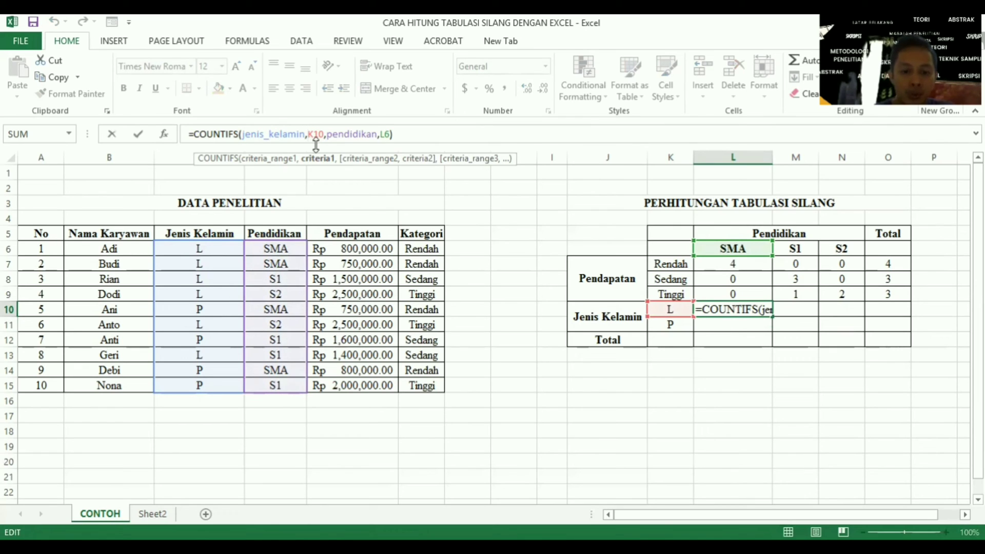
type("$")
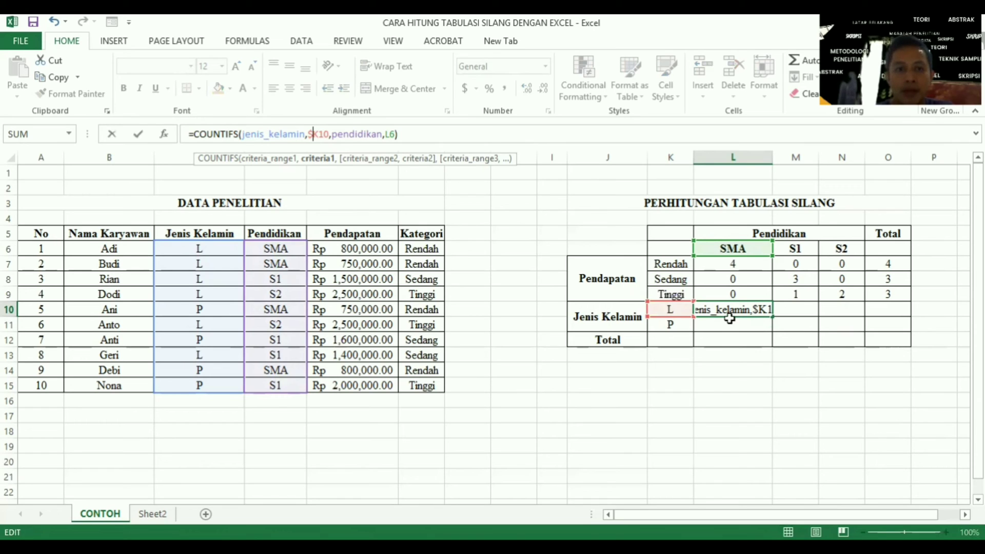
left_click(391, 135)
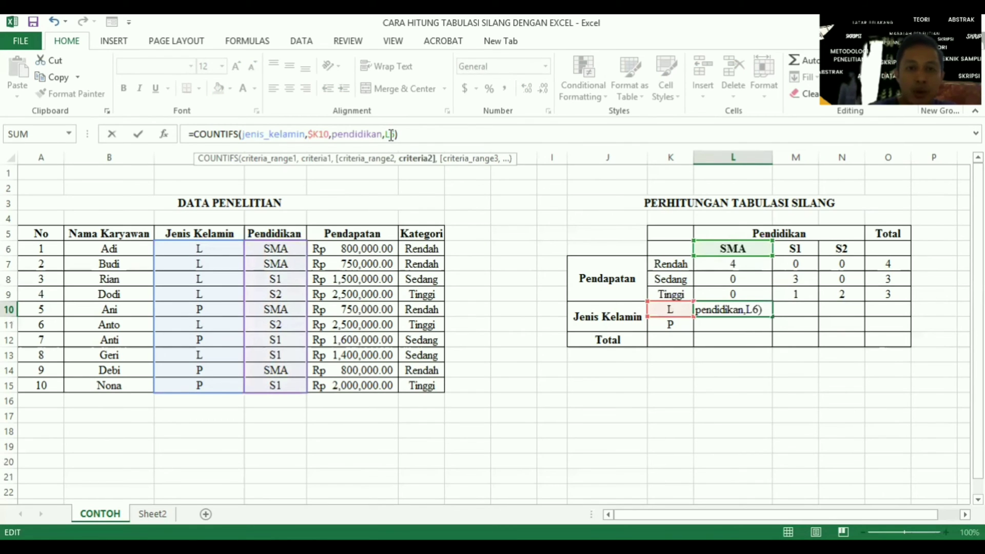
type("$")
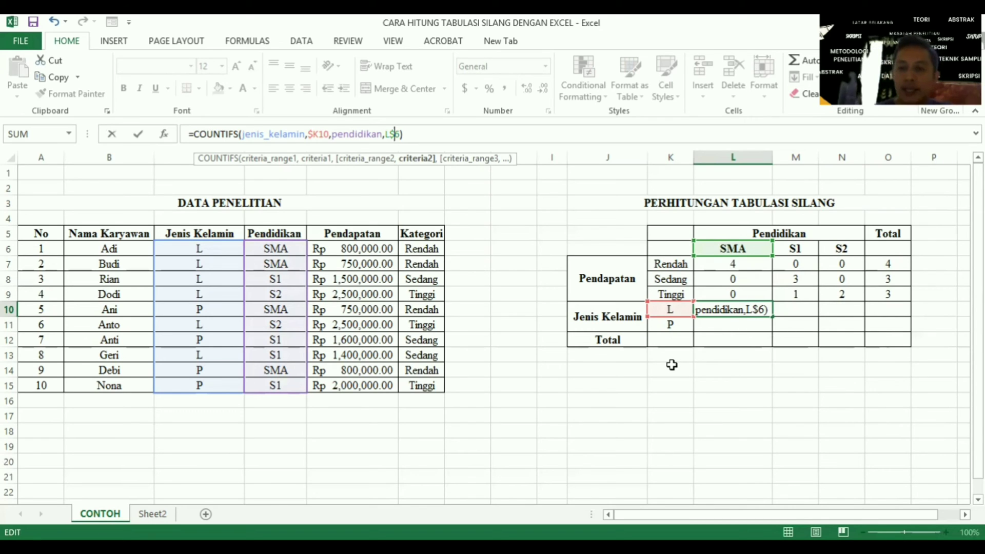
key("Return")
left_click(726, 311)
mouse_move(773, 317)
left_mouse_down()
mouse_move(773, 330)
mouse_move(875, 331)
left_mouse_up()
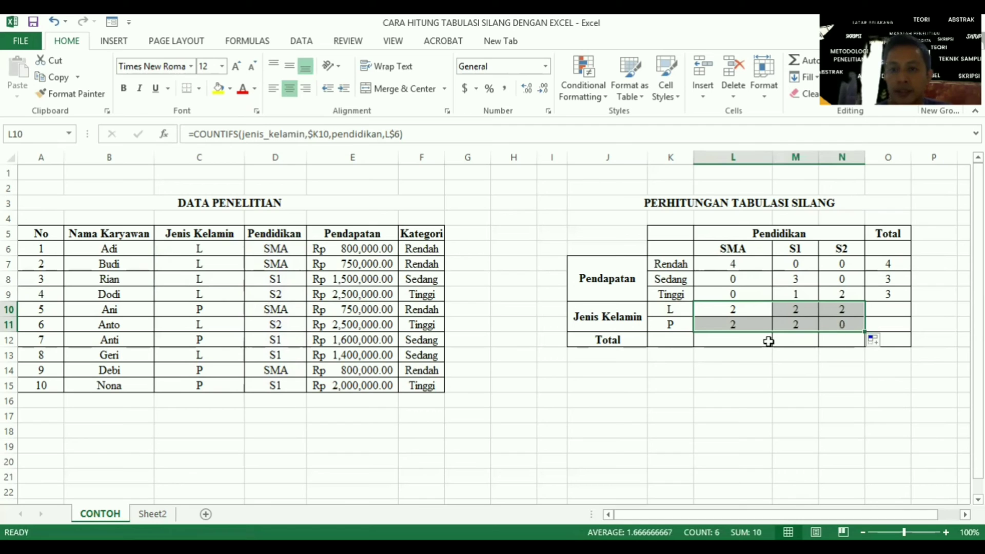
- Extend the Total column's SUM from O9 down to O11, giving 6 for L and 4 for P
left_click(888, 310)
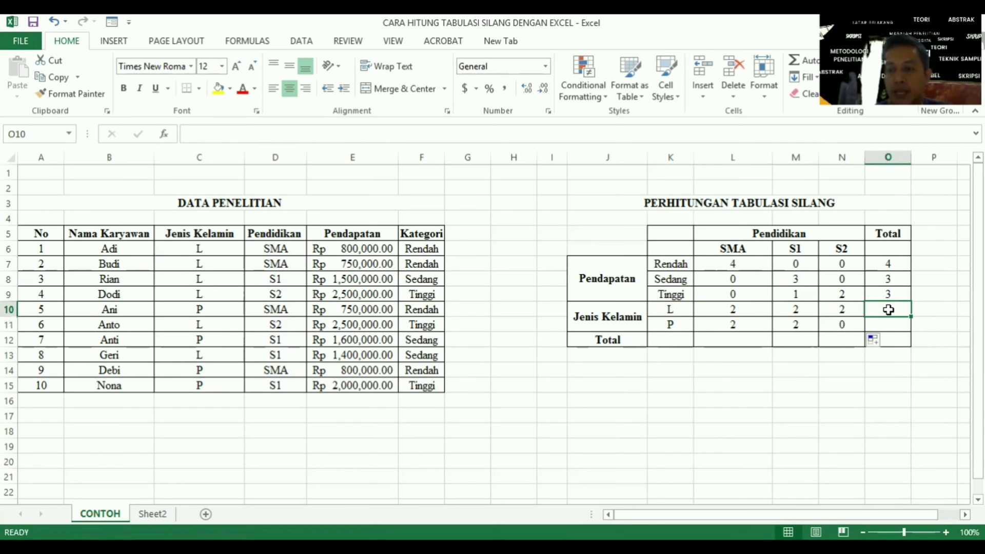
left_click(890, 294)
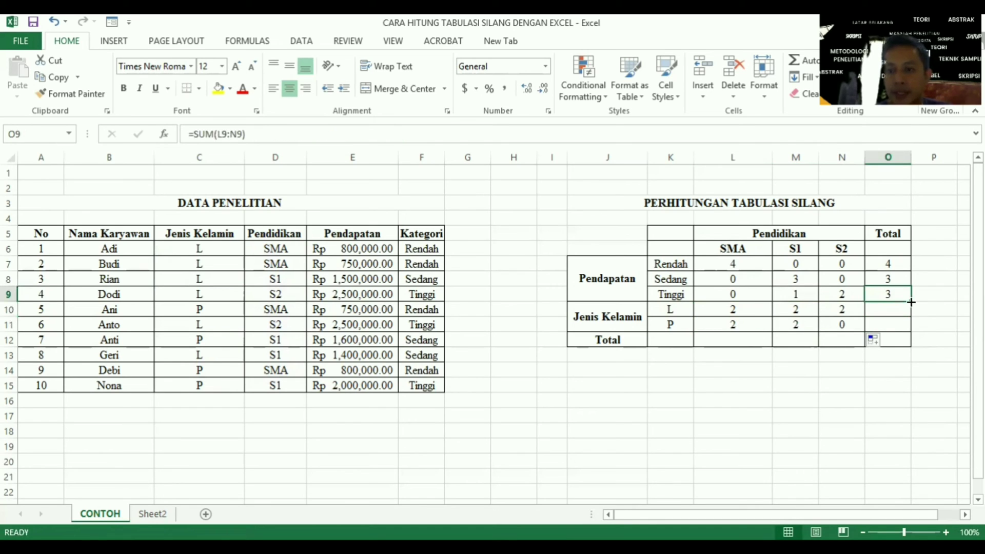
left_click_drag(911, 302, 906, 331)
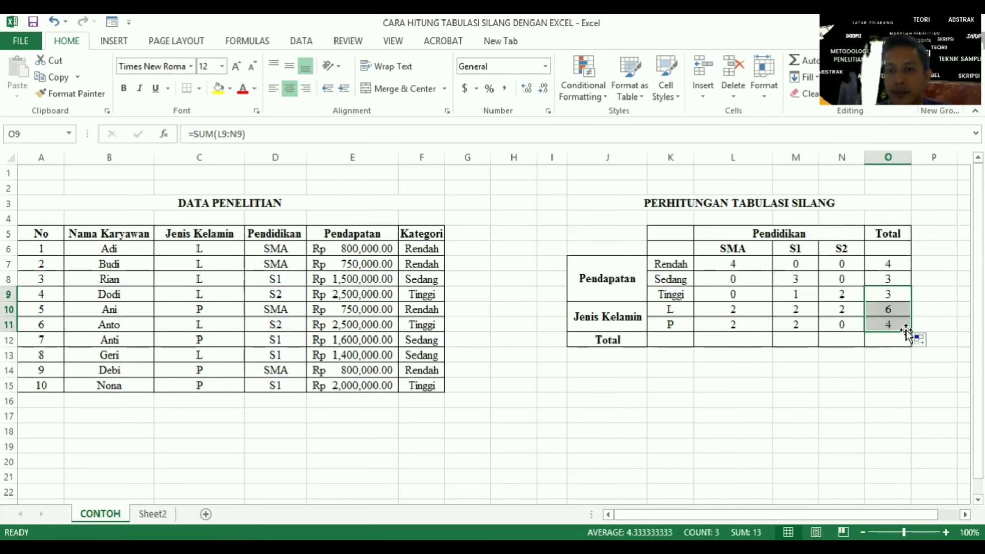
left_click(741, 341)
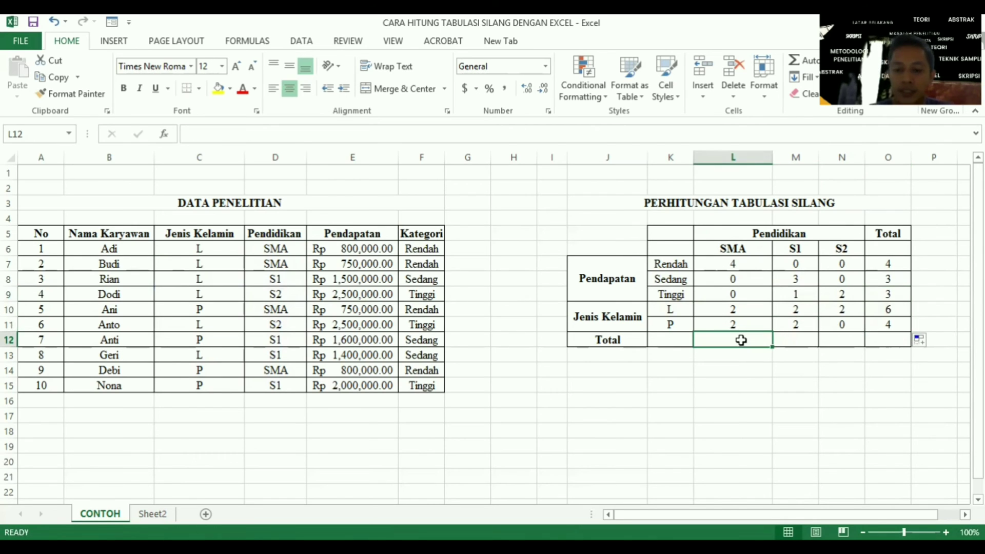
- Enter =SUM(L10:L11) in L12 to total the SMA gender counts to 4
type("=")
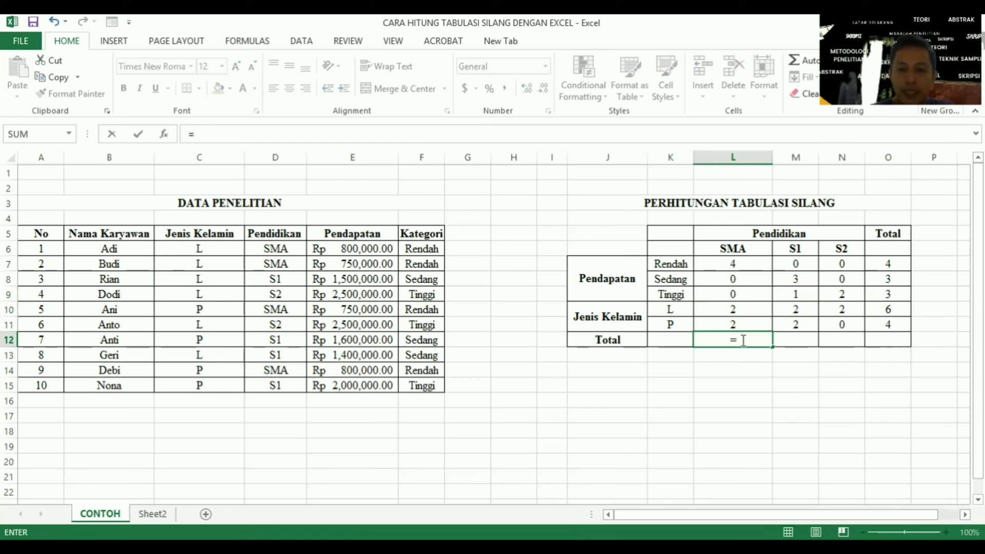
type("sum")
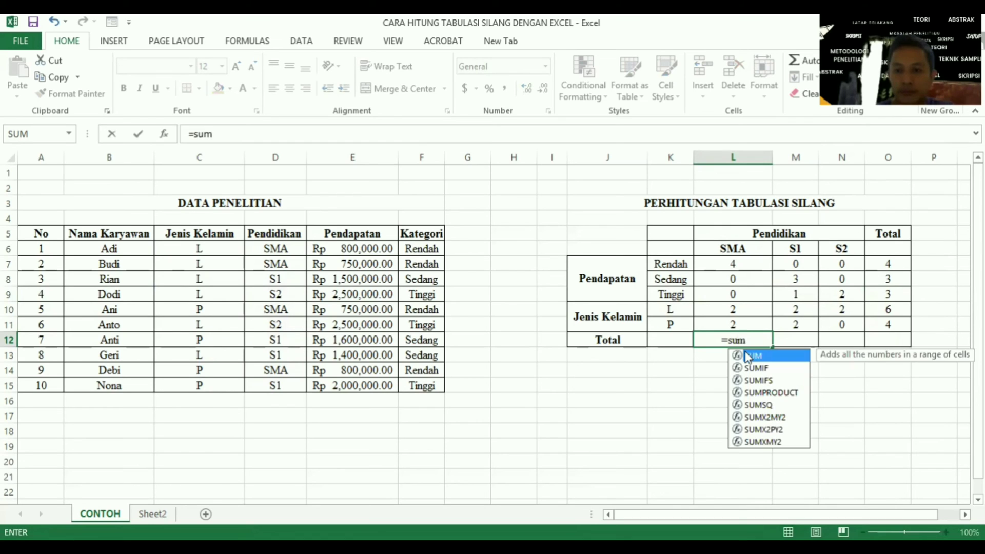
key("Tab")
left_click_drag(734, 265, 735, 303)
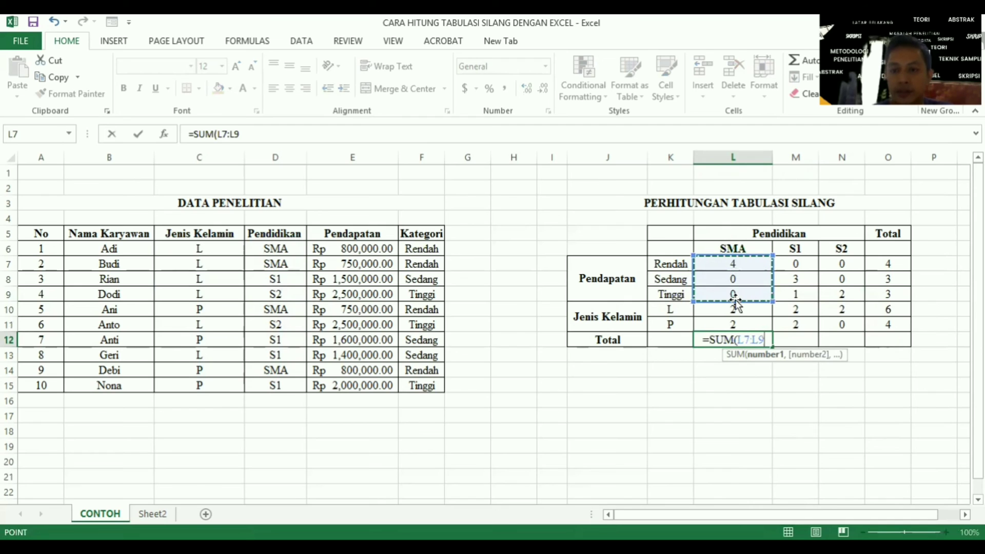
key("BackSpace")
key("BackSpace")
key("BackSpace")
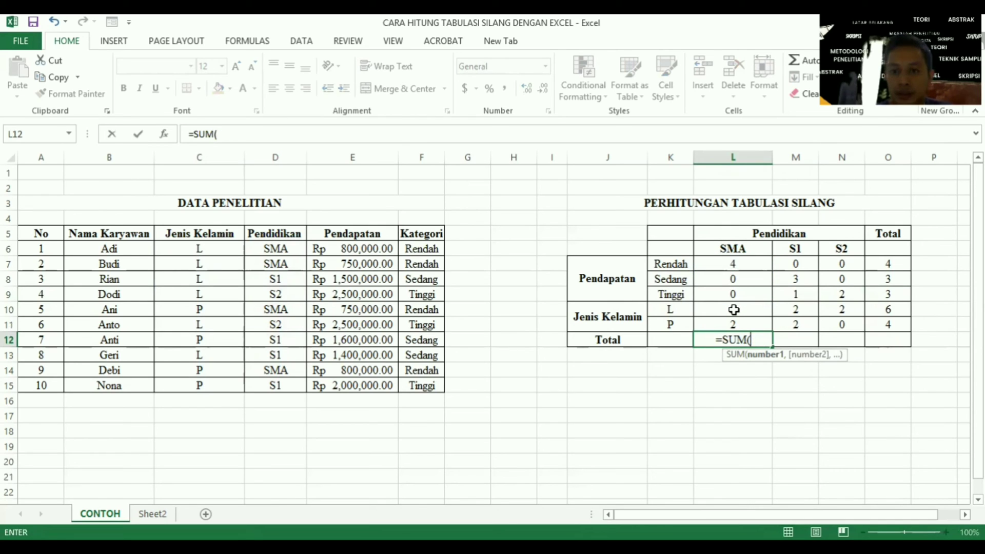
left_click(734, 308)
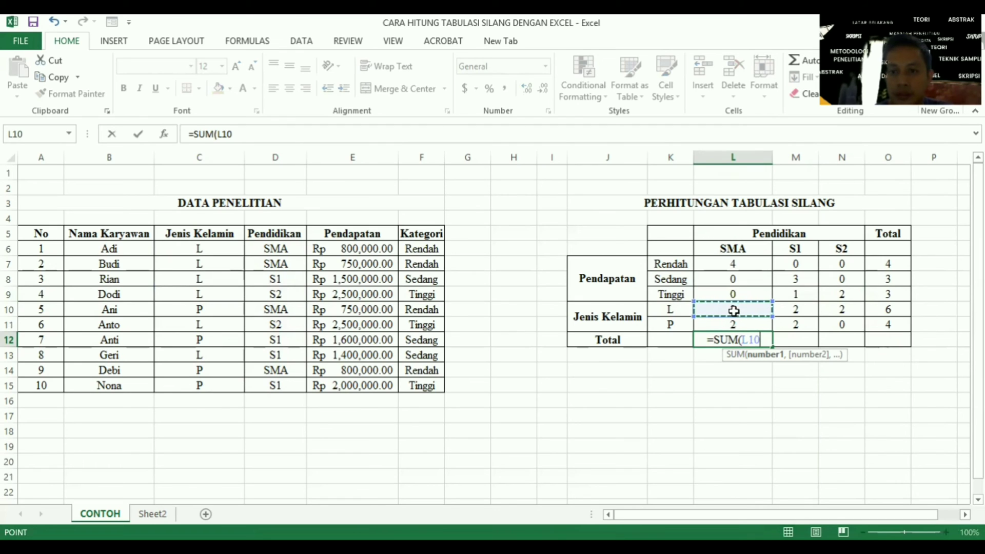
left_click_drag(733, 308, 734, 323)
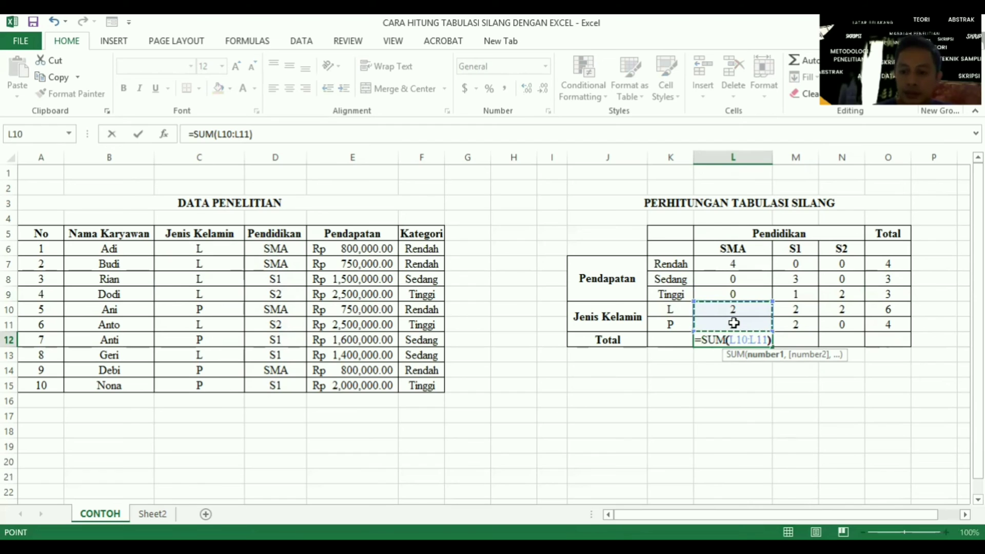
key("Return")
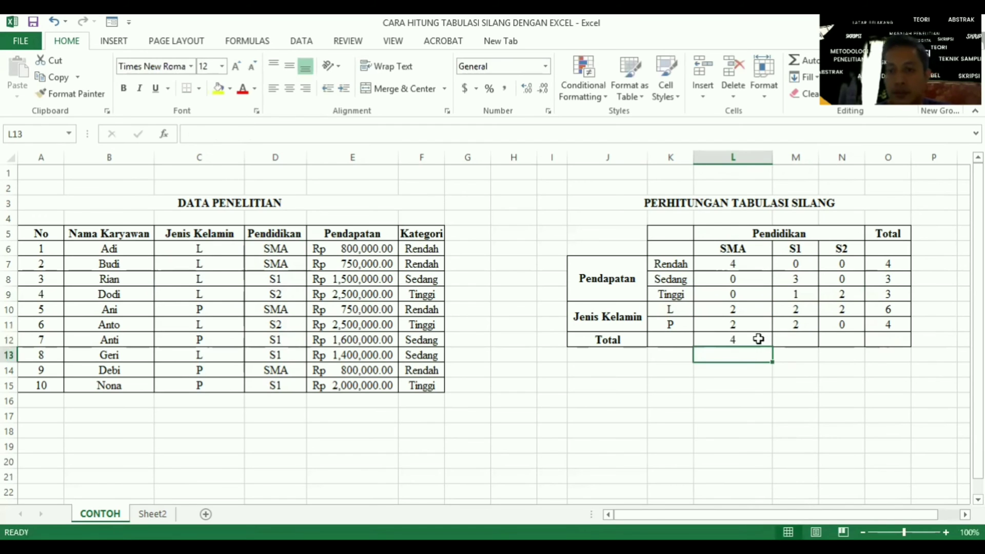
- Fill the L12 total across to N12, giving 4 for S1 and 2 for S2
left_click(756, 338)
left_click_drag(775, 347, 846, 342)
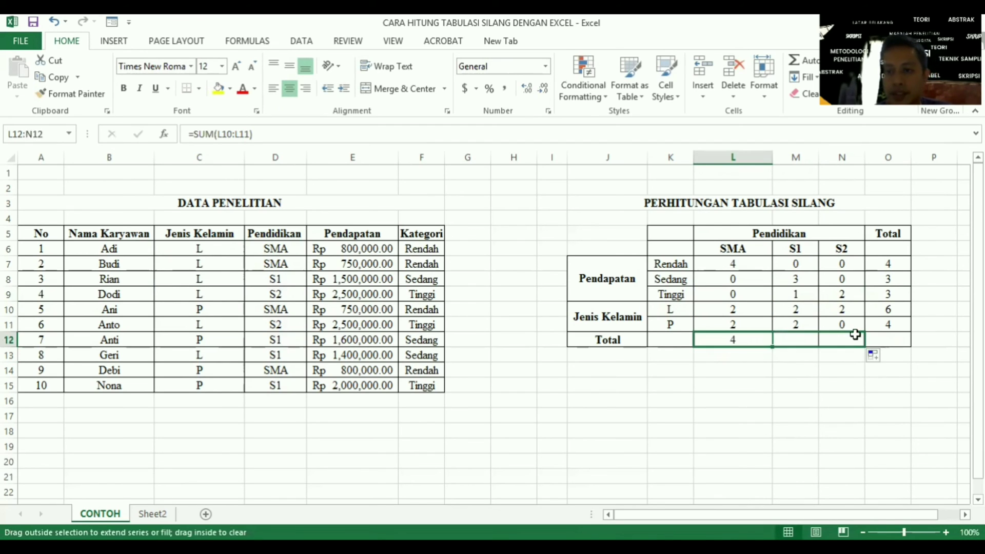
left_click(743, 341)
left_click(882, 311)
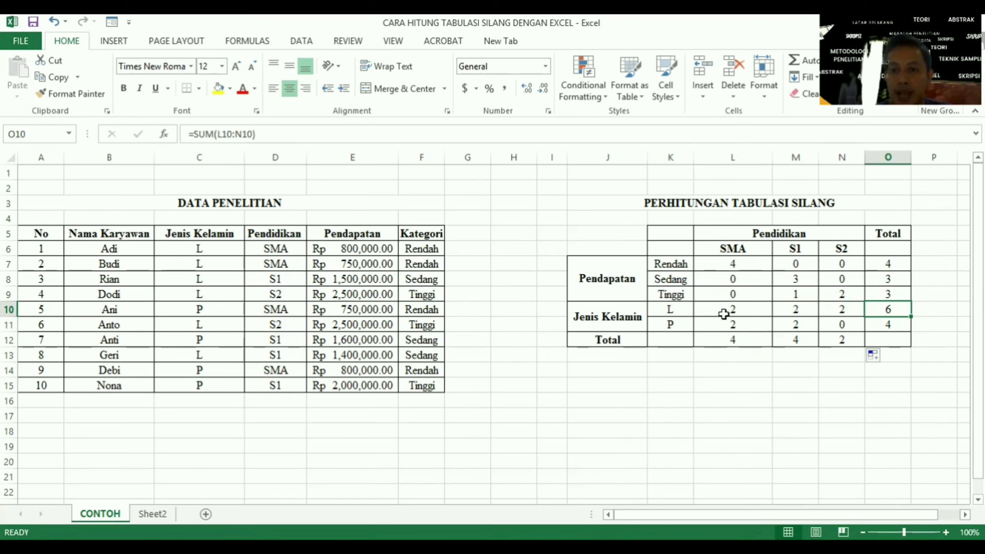
left_click(738, 250)
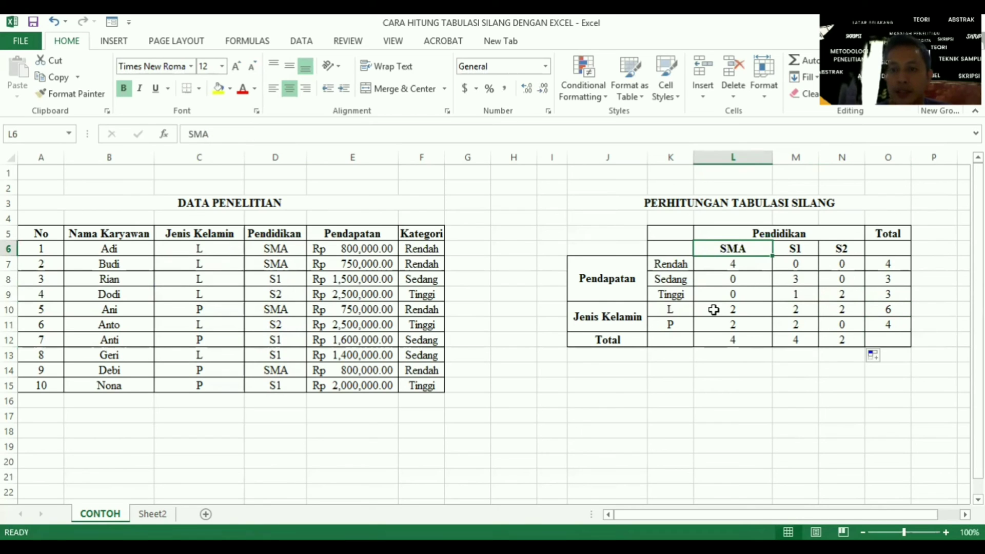
left_click(790, 312)
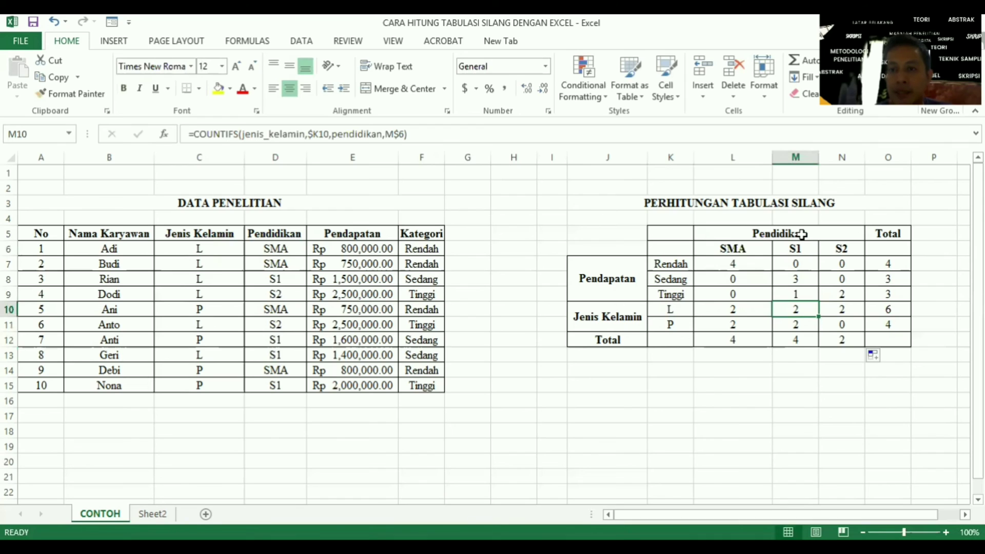
left_click(796, 248)
left_click(836, 310)
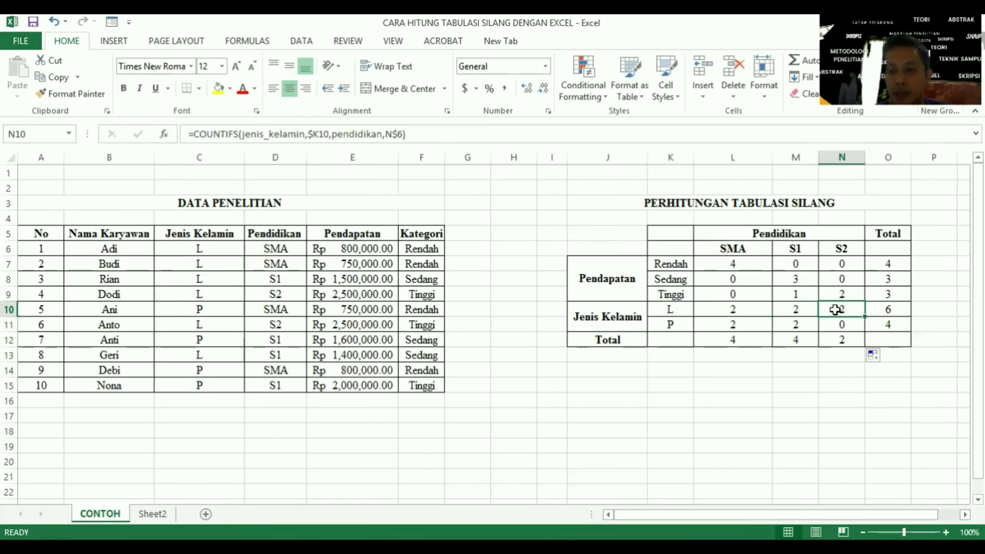
left_click(844, 246)
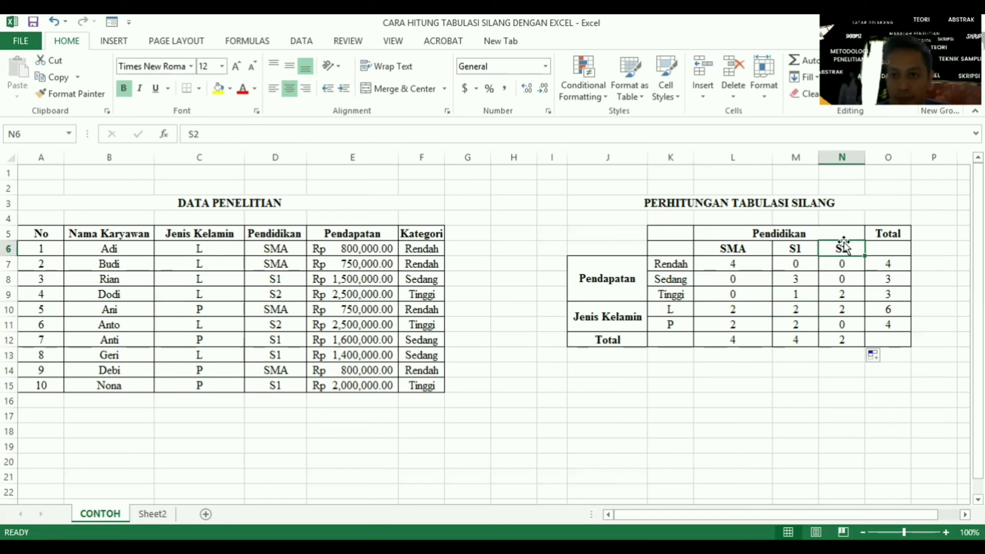
left_click(723, 329)
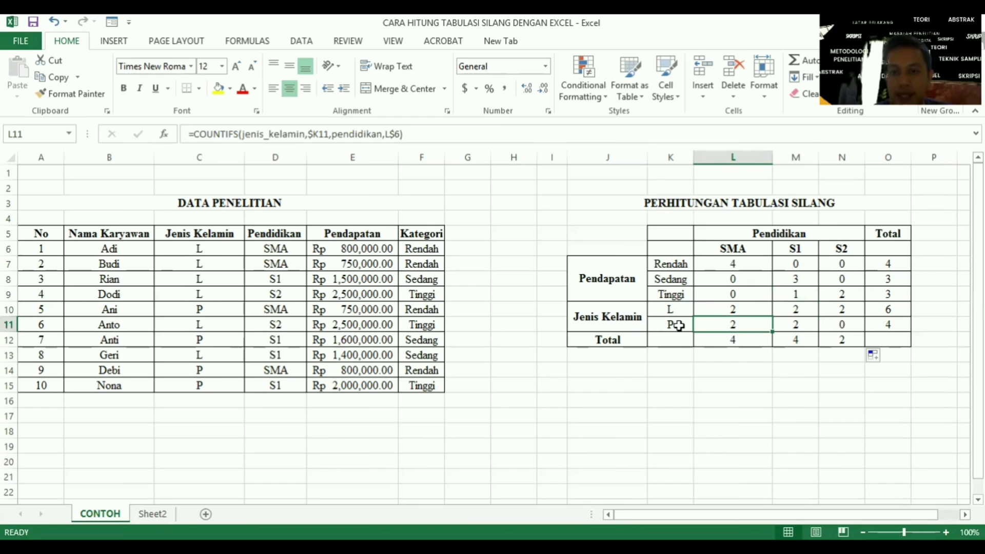
left_click(674, 326)
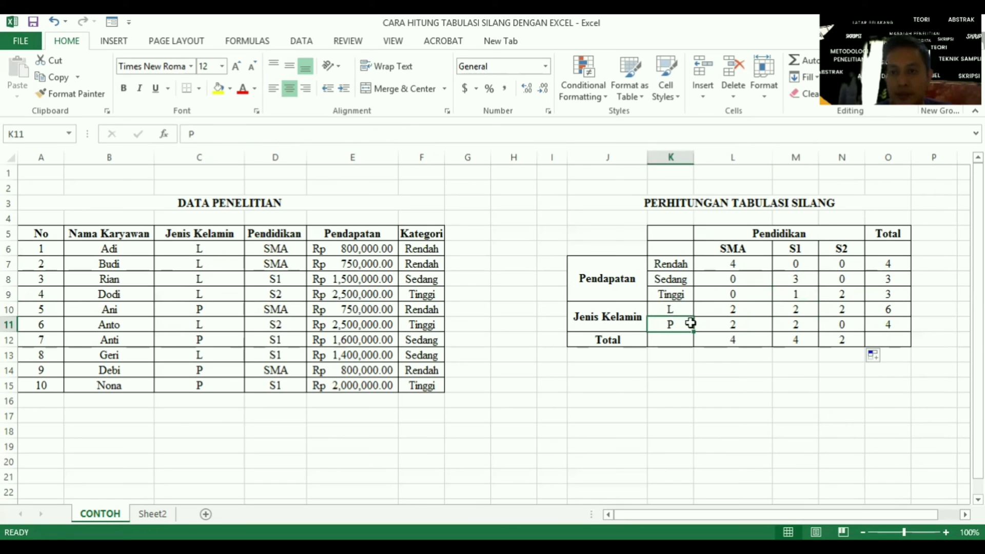
left_click(734, 251)
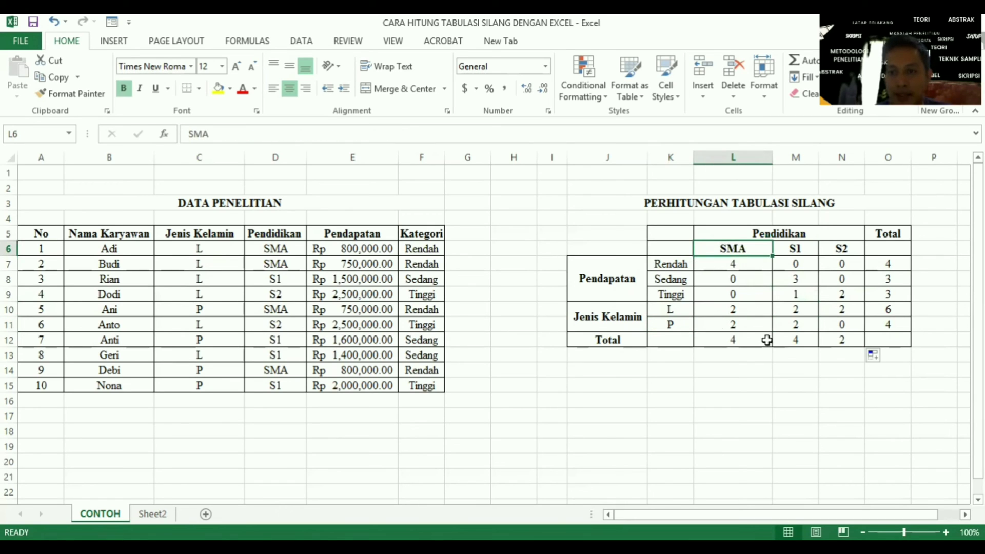
left_click(791, 327)
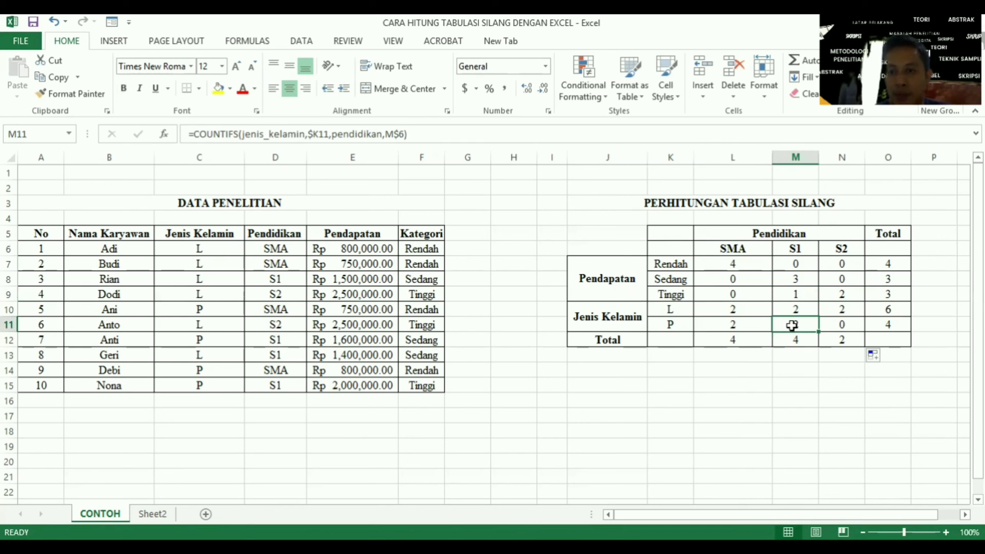
left_click(797, 253)
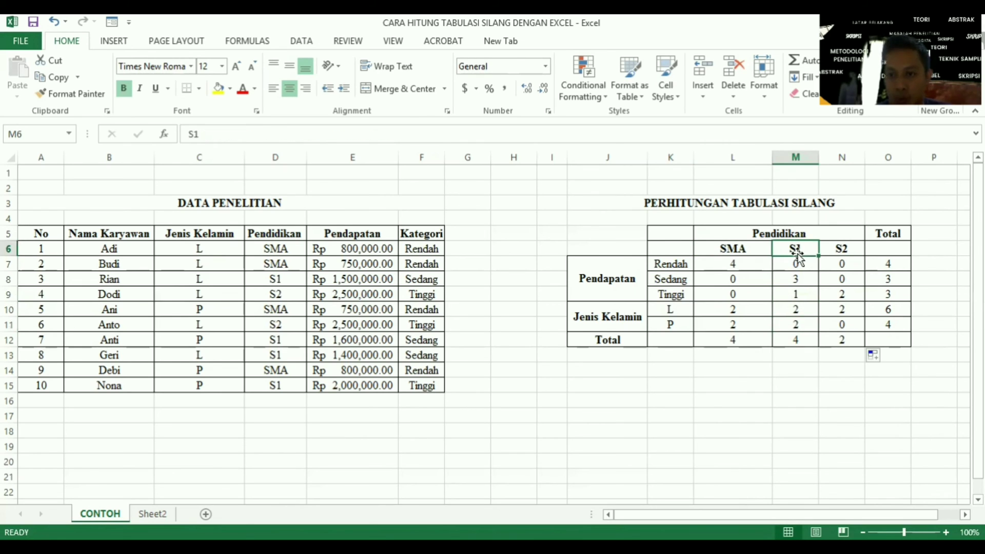
left_click(840, 325)
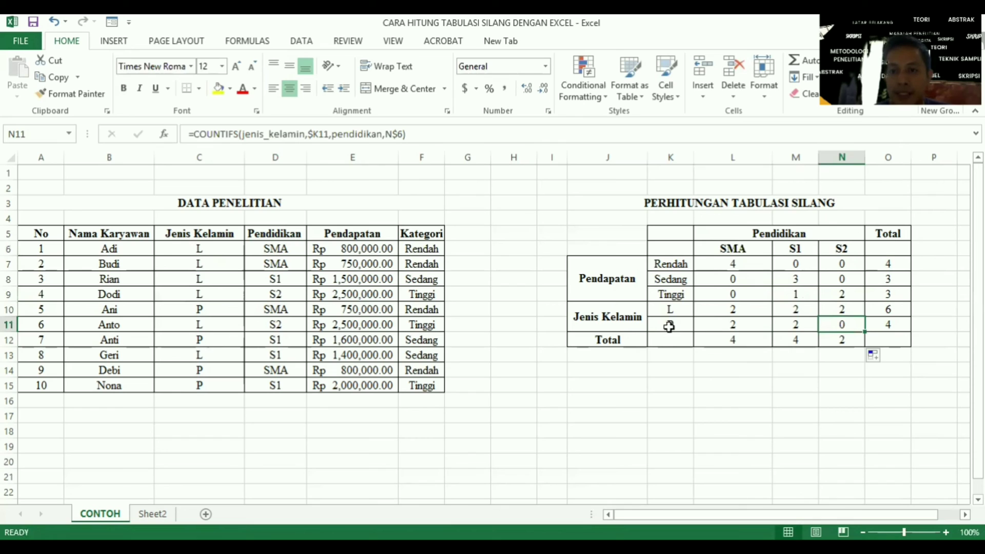
left_click(846, 248)
left_click(738, 339)
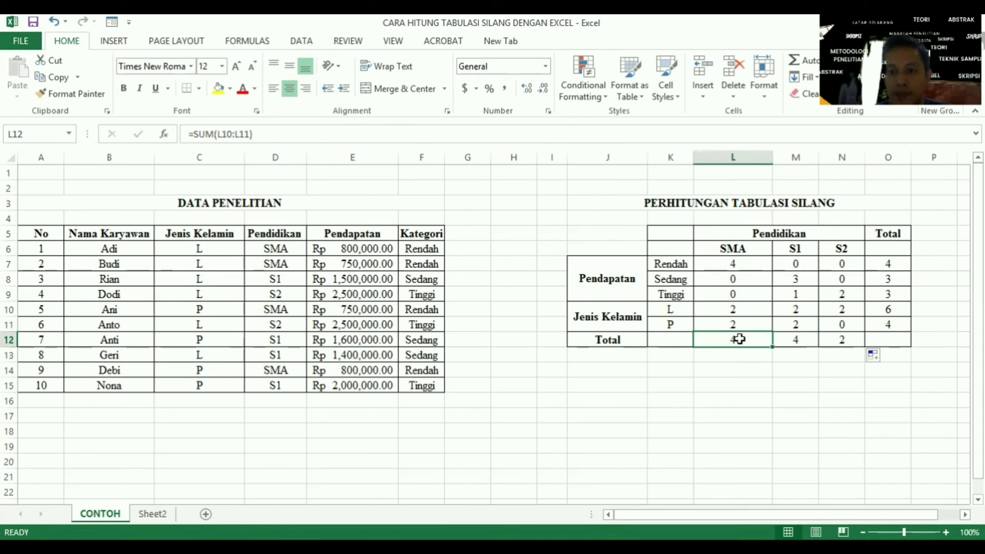
left_click(740, 308)
left_click_drag(739, 307, 739, 326)
left_click(740, 340)
left_click(800, 339)
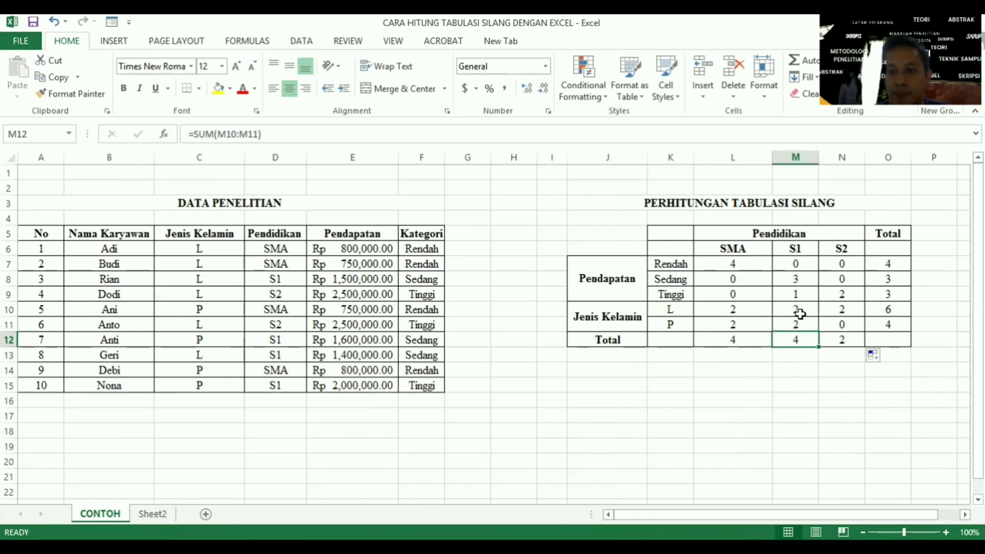
left_click(844, 341)
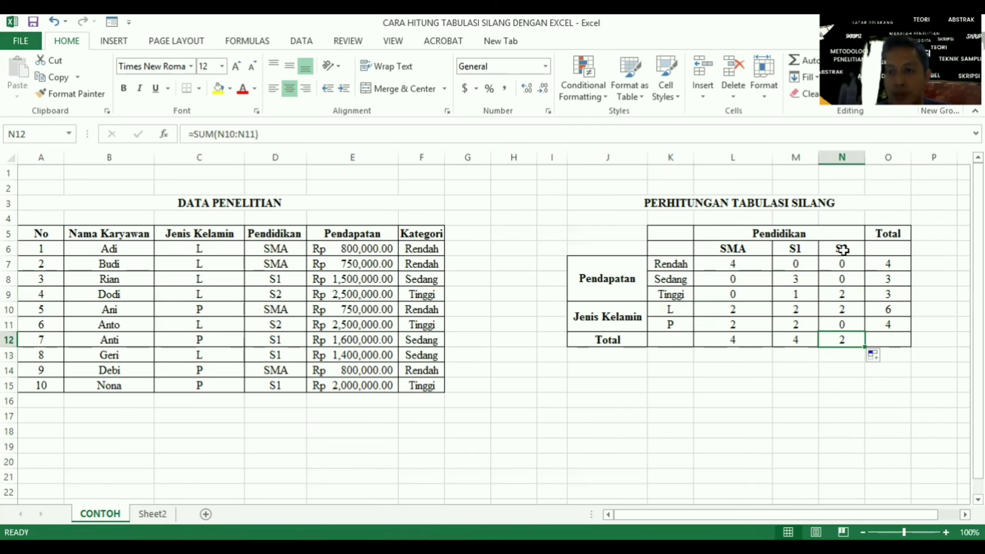
left_click(879, 311)
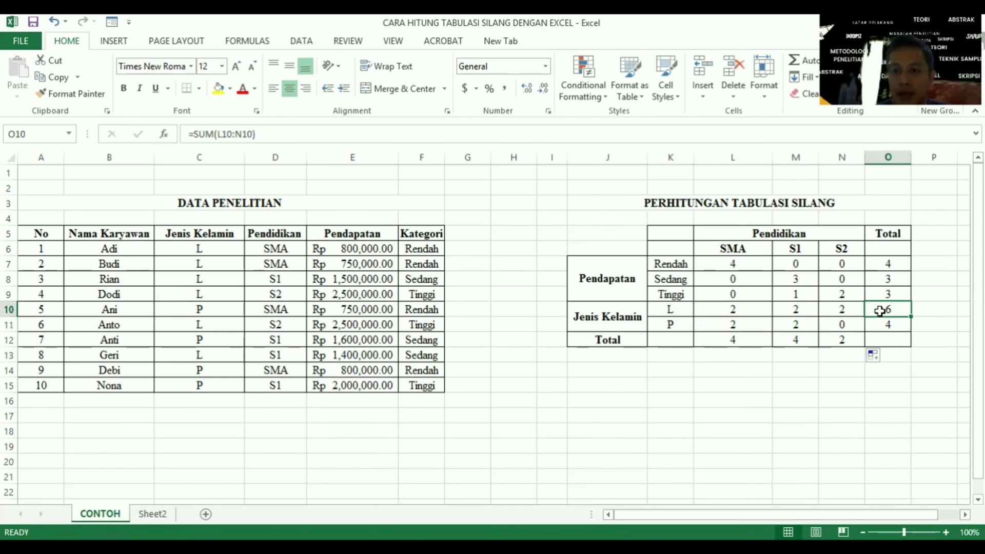
left_click(883, 325)
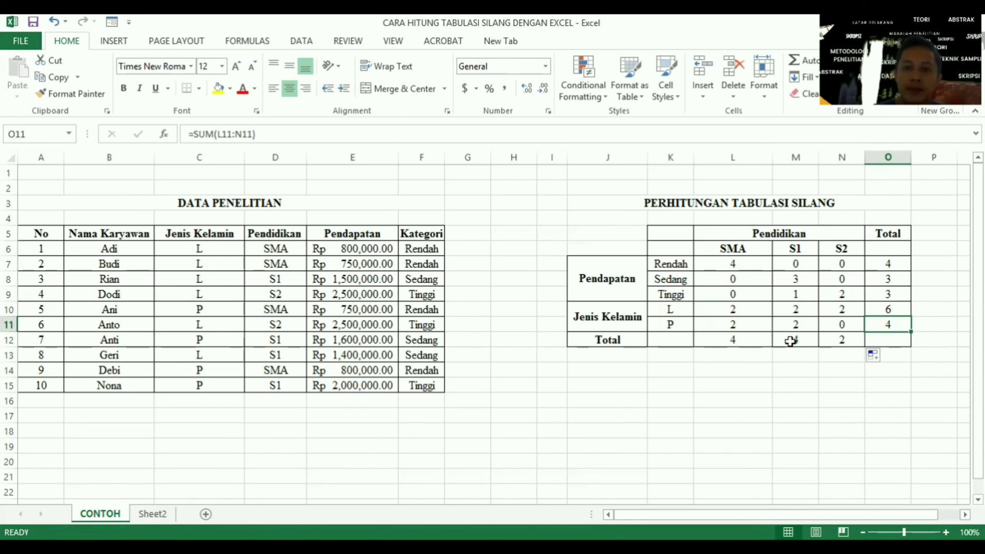
mouse_move(680, 232)
left_mouse_down()
mouse_move(871, 301)
mouse_move(871, 336)
left_mouse_up()
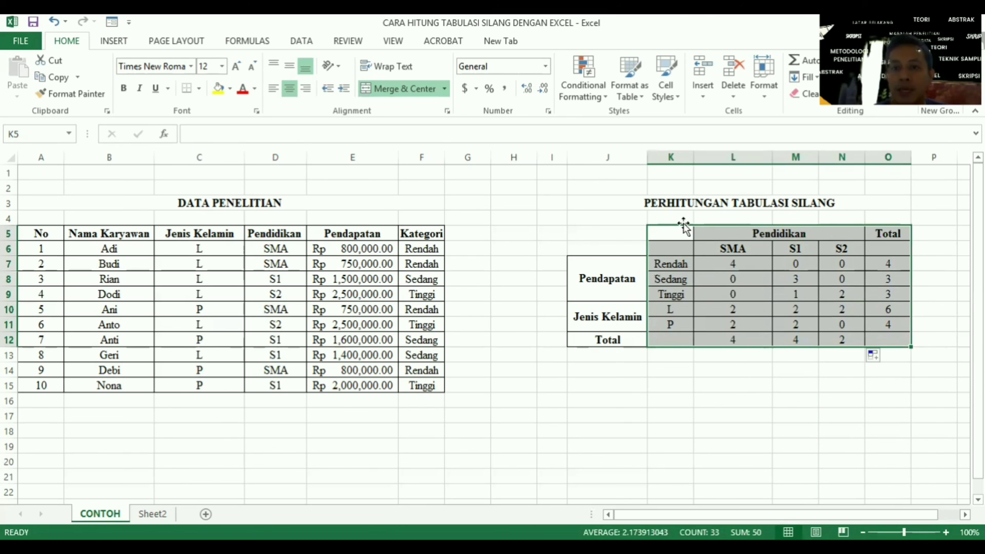
left_click(733, 269)
left_click(743, 236)
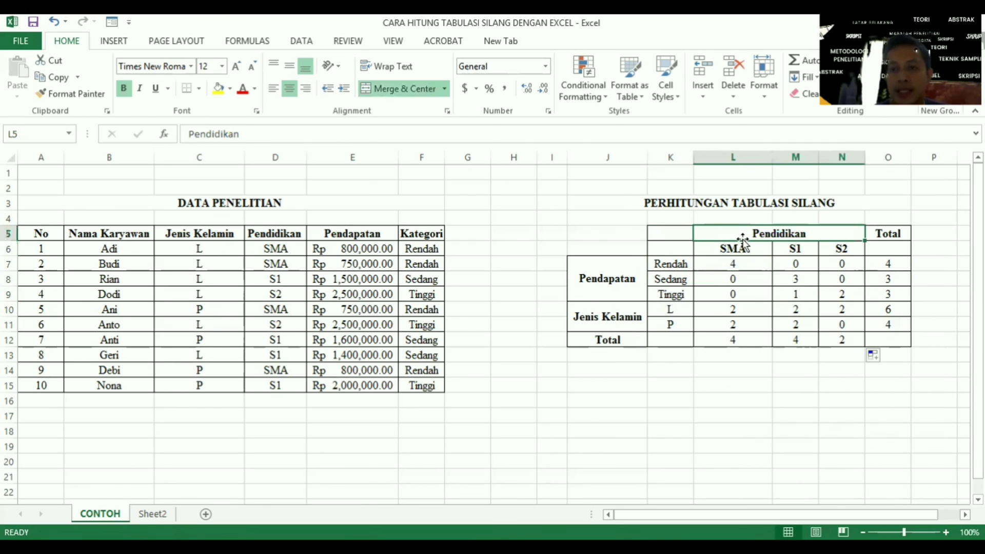
left_click(737, 269)
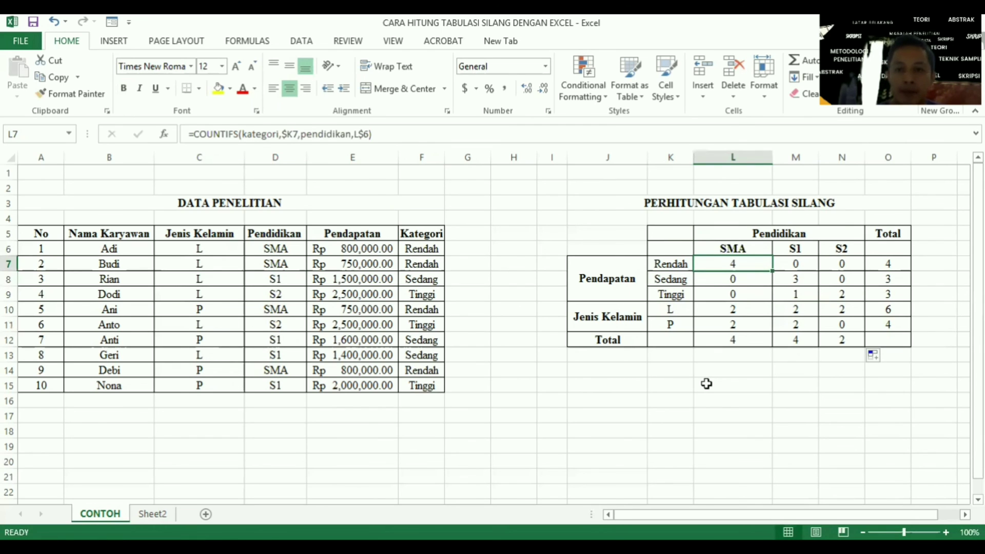
left_click(785, 235)
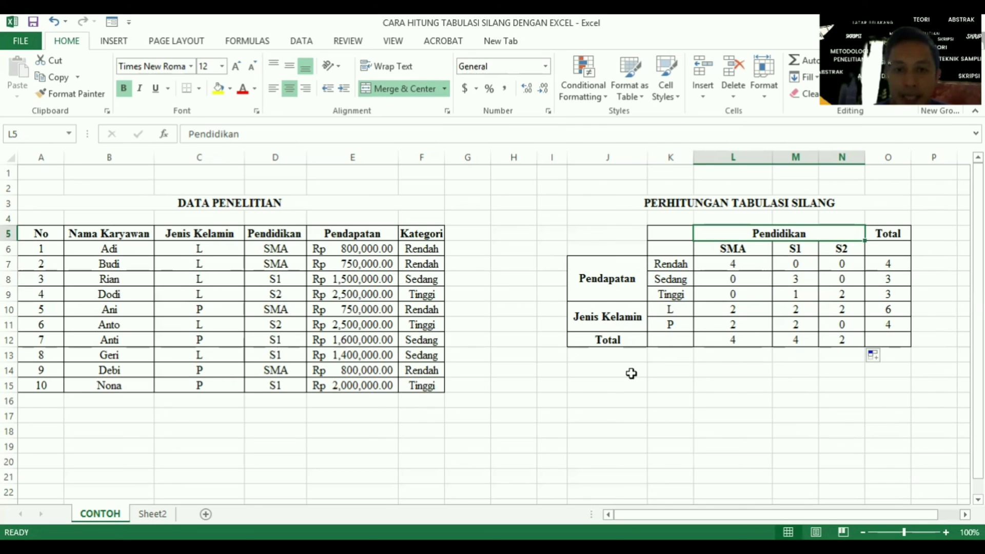
left_click(719, 335)
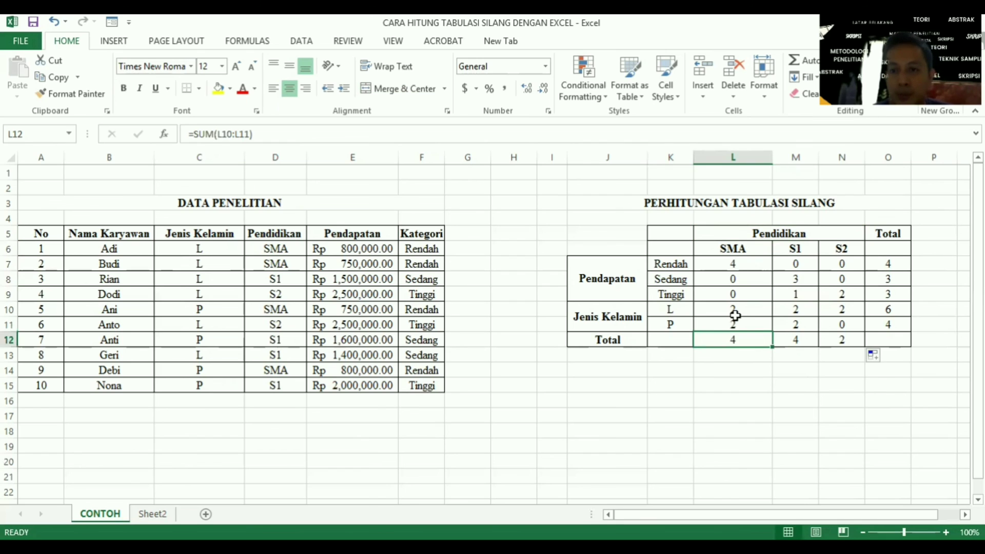
left_click(735, 313)
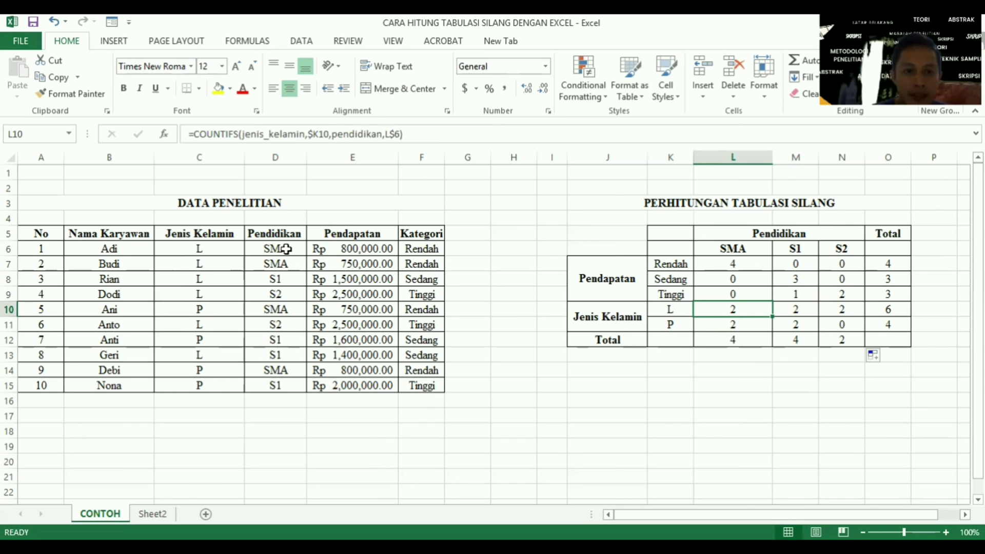
mouse_move(211, 249)
left_mouse_down()
mouse_move(268, 250)
mouse_move(263, 265)
left_mouse_up()
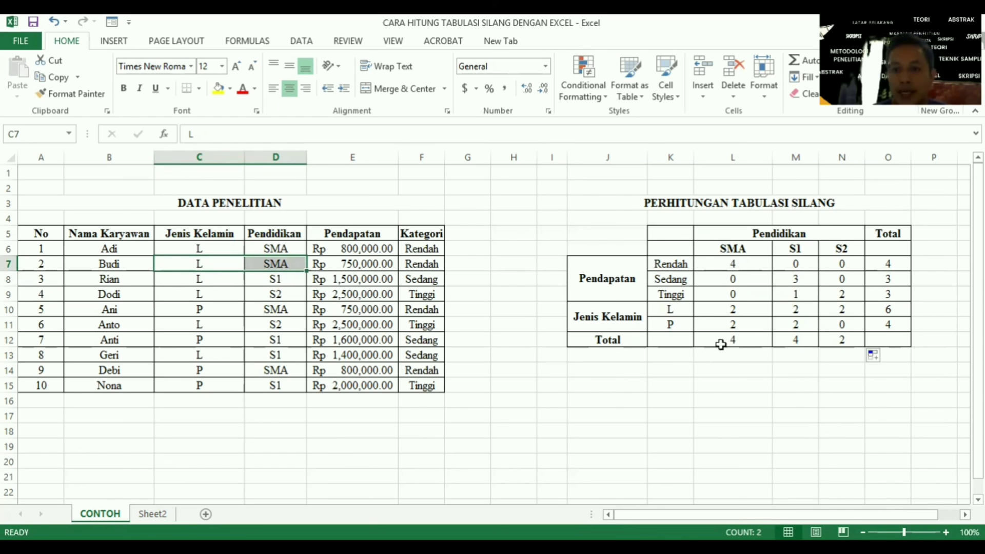
left_click(733, 311)
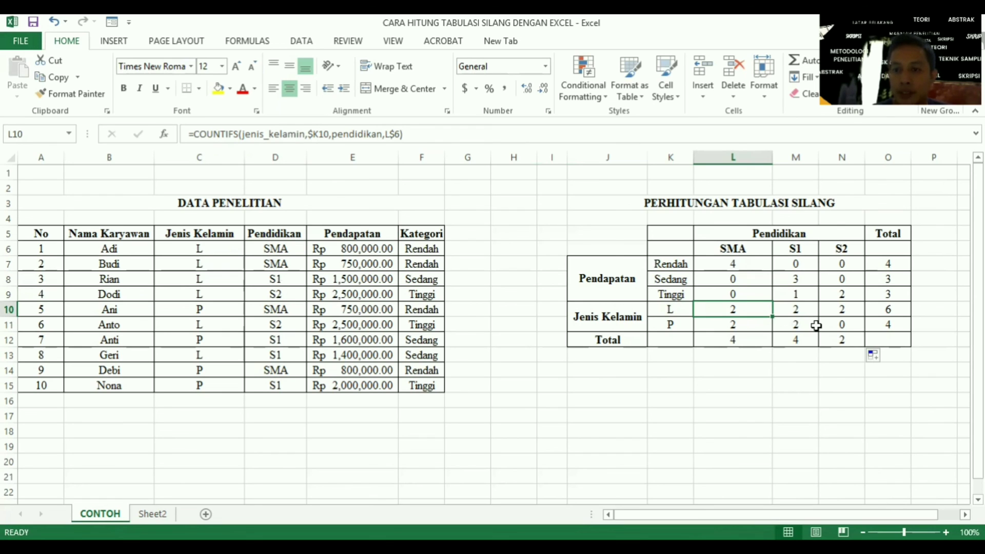
left_click(842, 309)
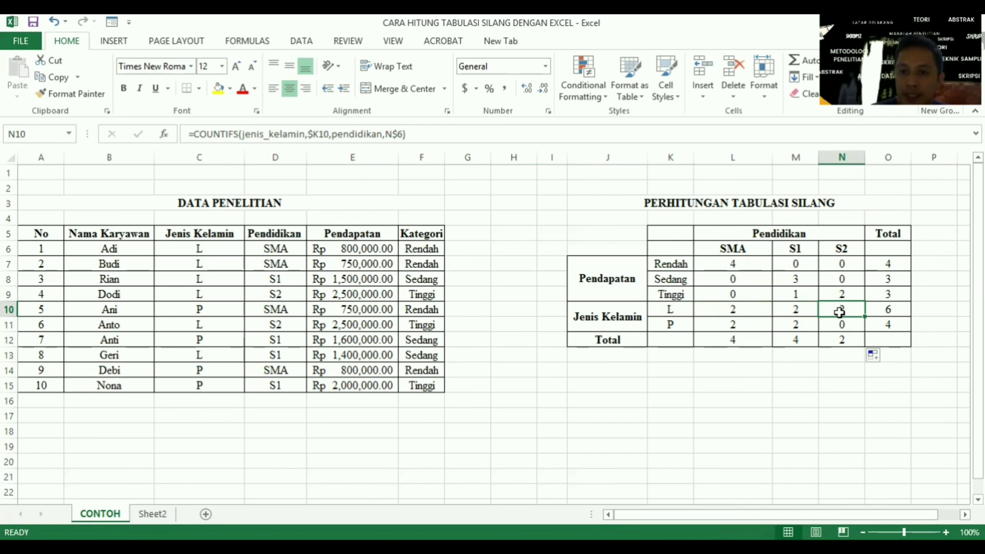
left_click(673, 313)
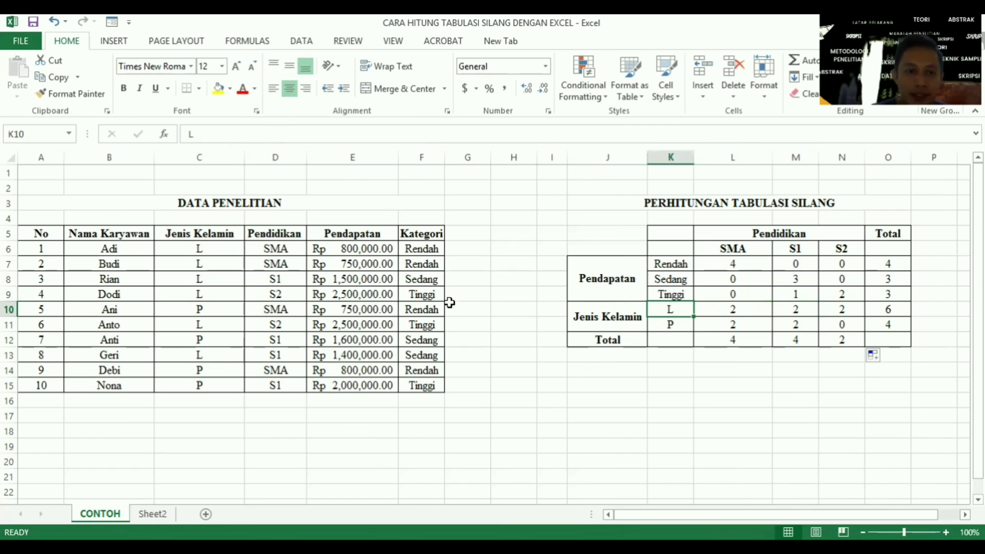
left_click(269, 296)
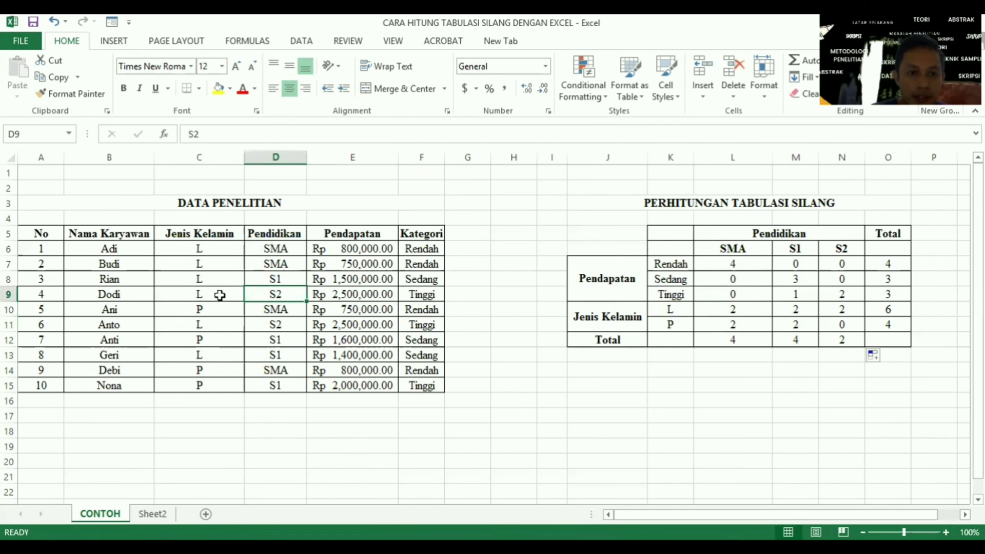
left_click_drag(219, 296, 261, 293)
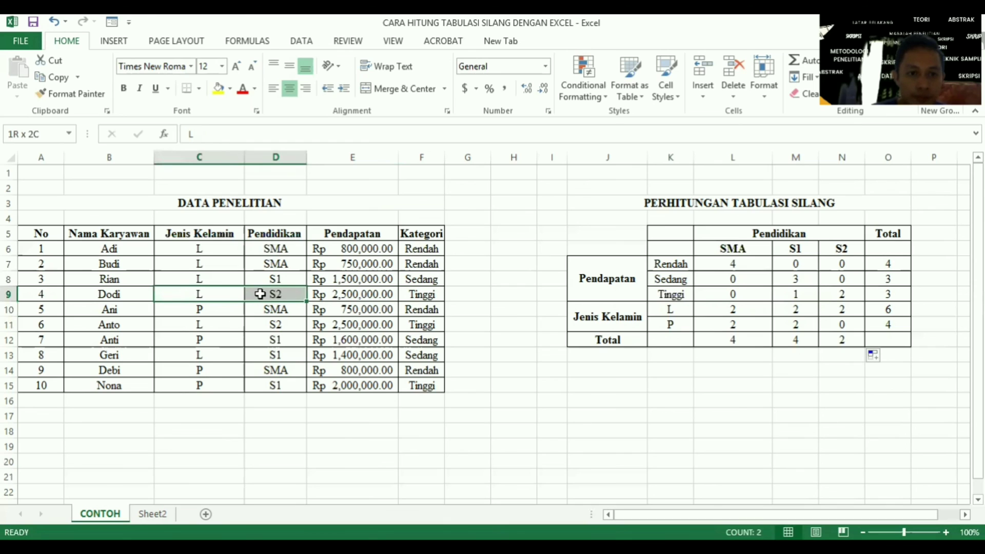
left_click_drag(231, 325, 258, 326)
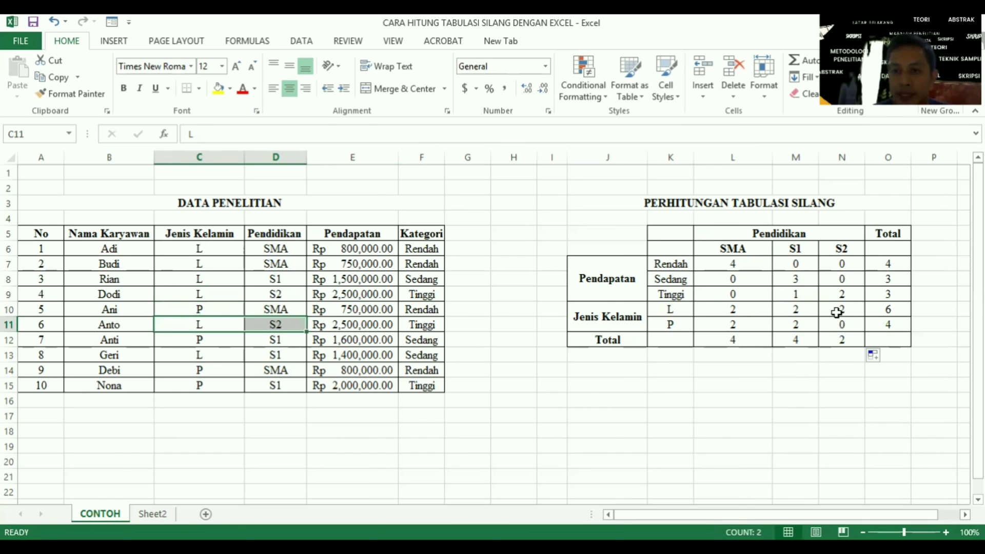
left_click(671, 310)
left_click(746, 328)
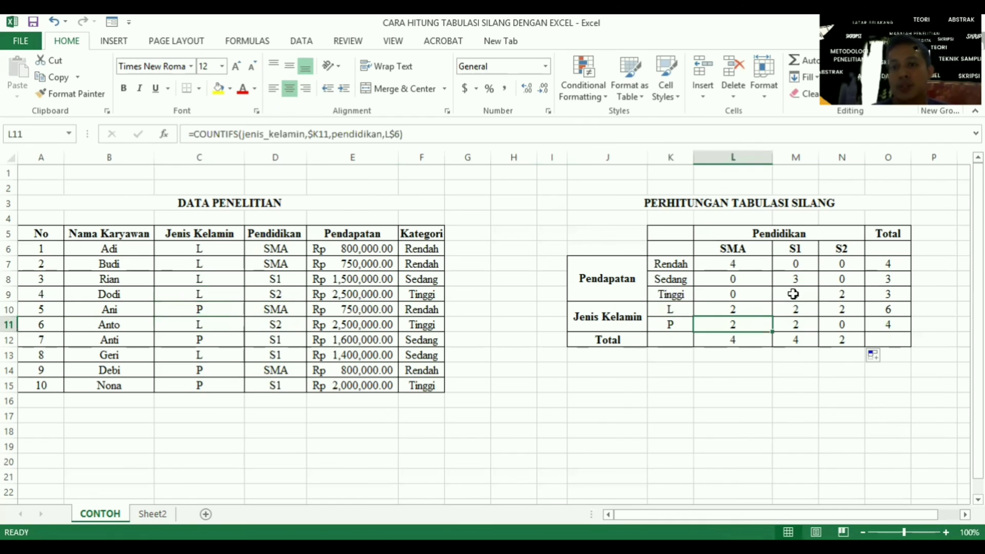
left_click(807, 276)
left_click_drag(670, 326, 888, 326)
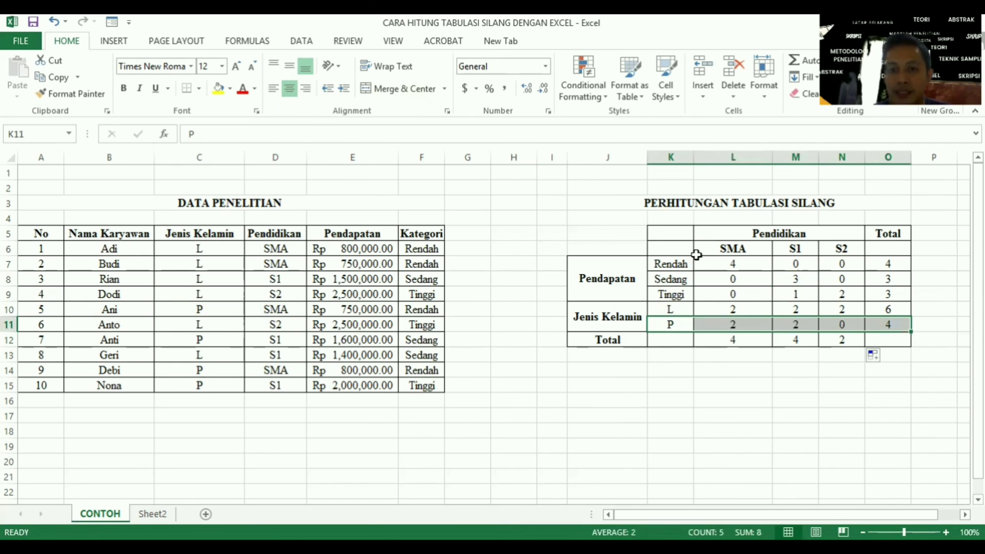
mouse_move(633, 233)
left_mouse_down()
mouse_move(754, 237)
mouse_move(879, 343)
left_mouse_up()
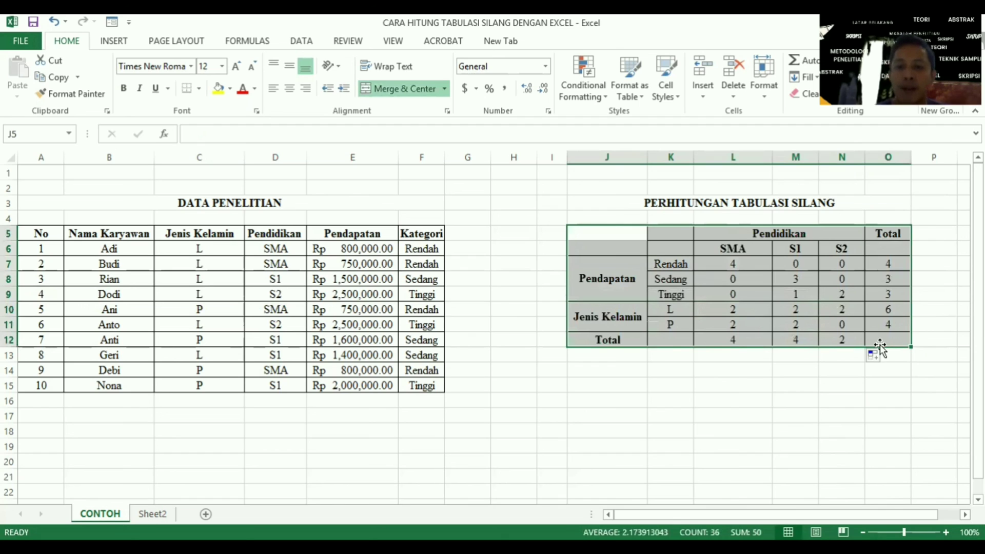